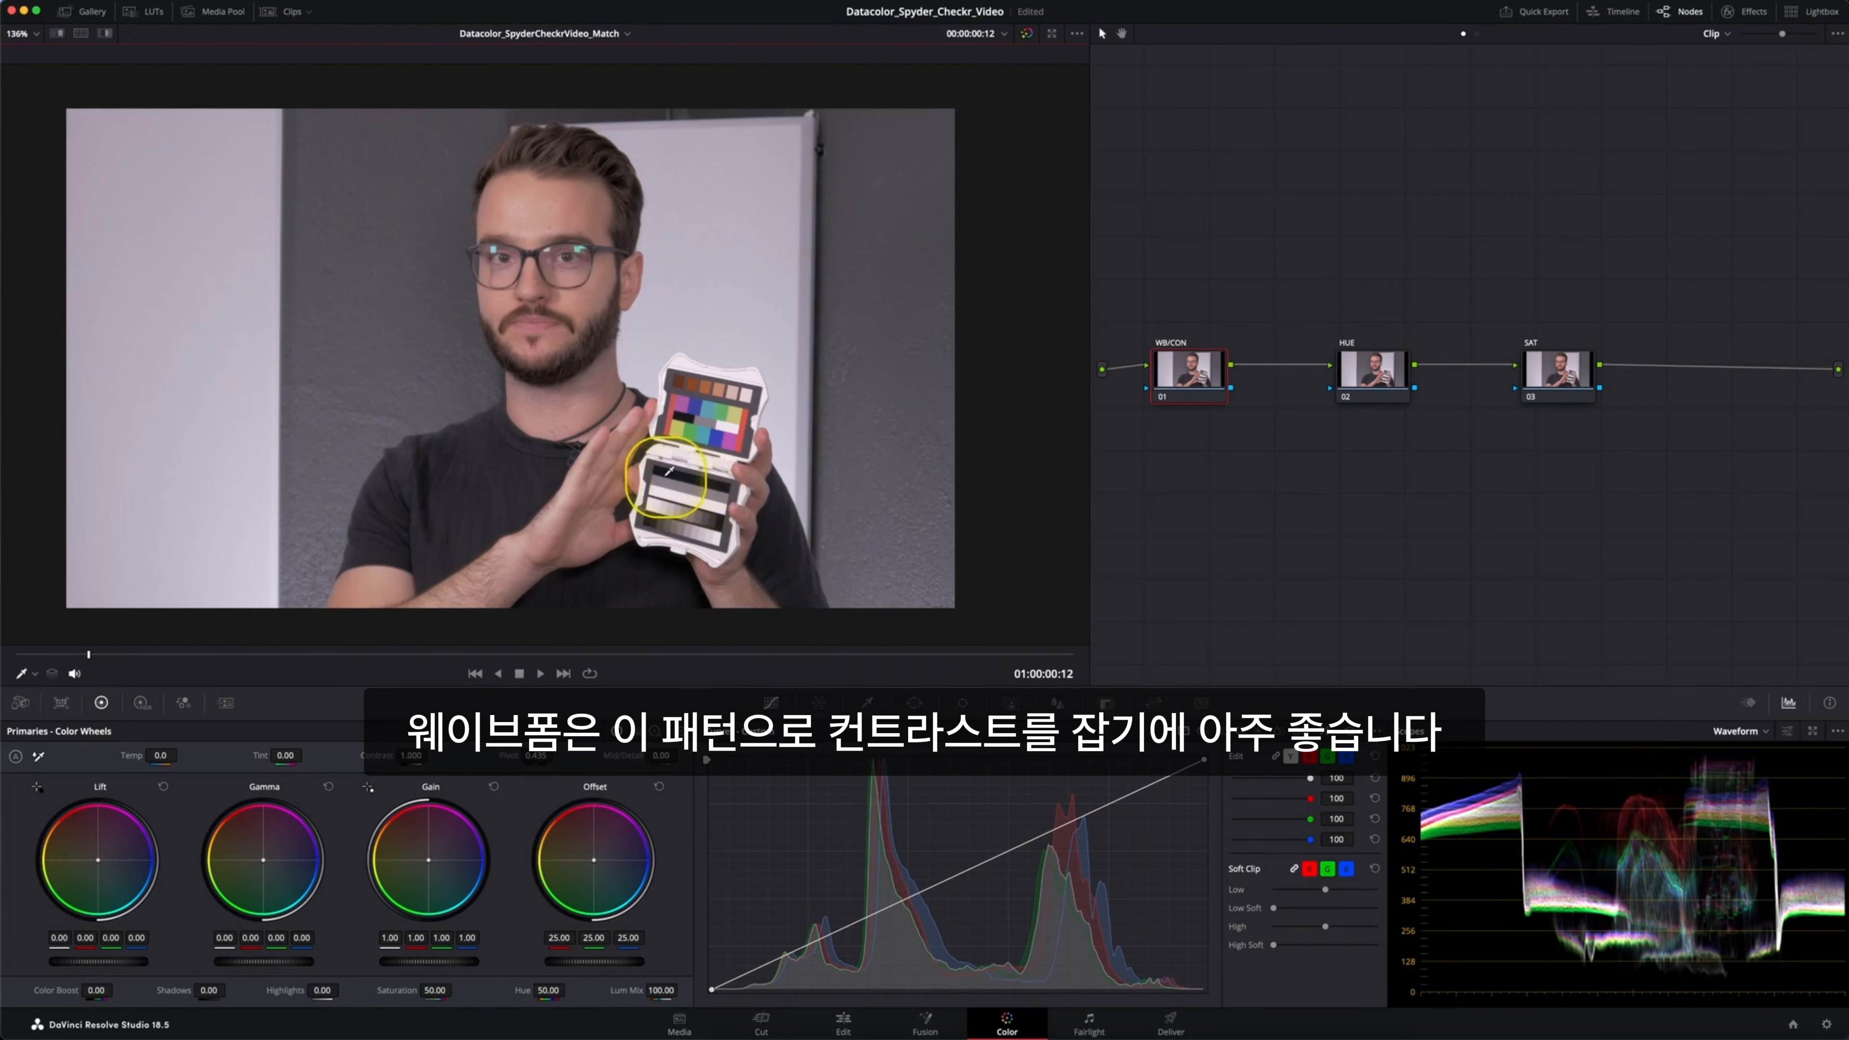
Draw a curve window around the chart's grayscale strips on the WB/CON node and highlight the isolated area
click(914, 702)
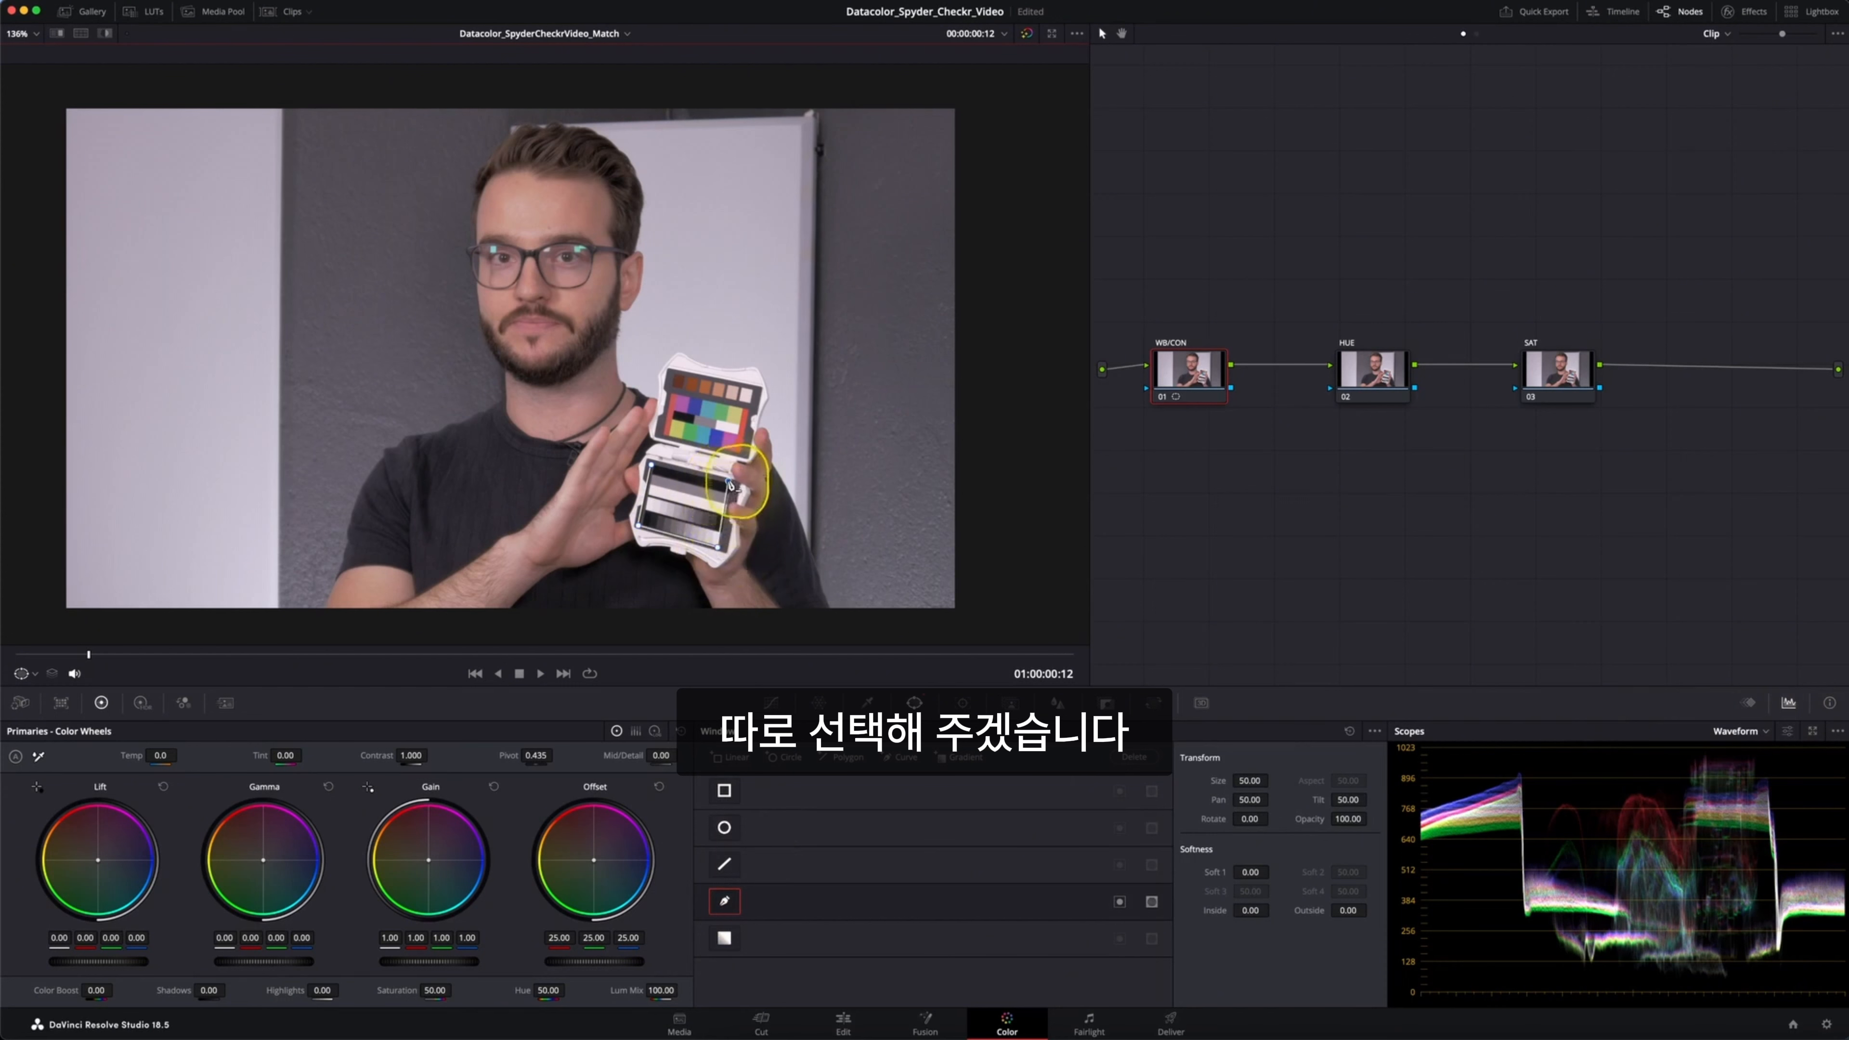
click(651, 466)
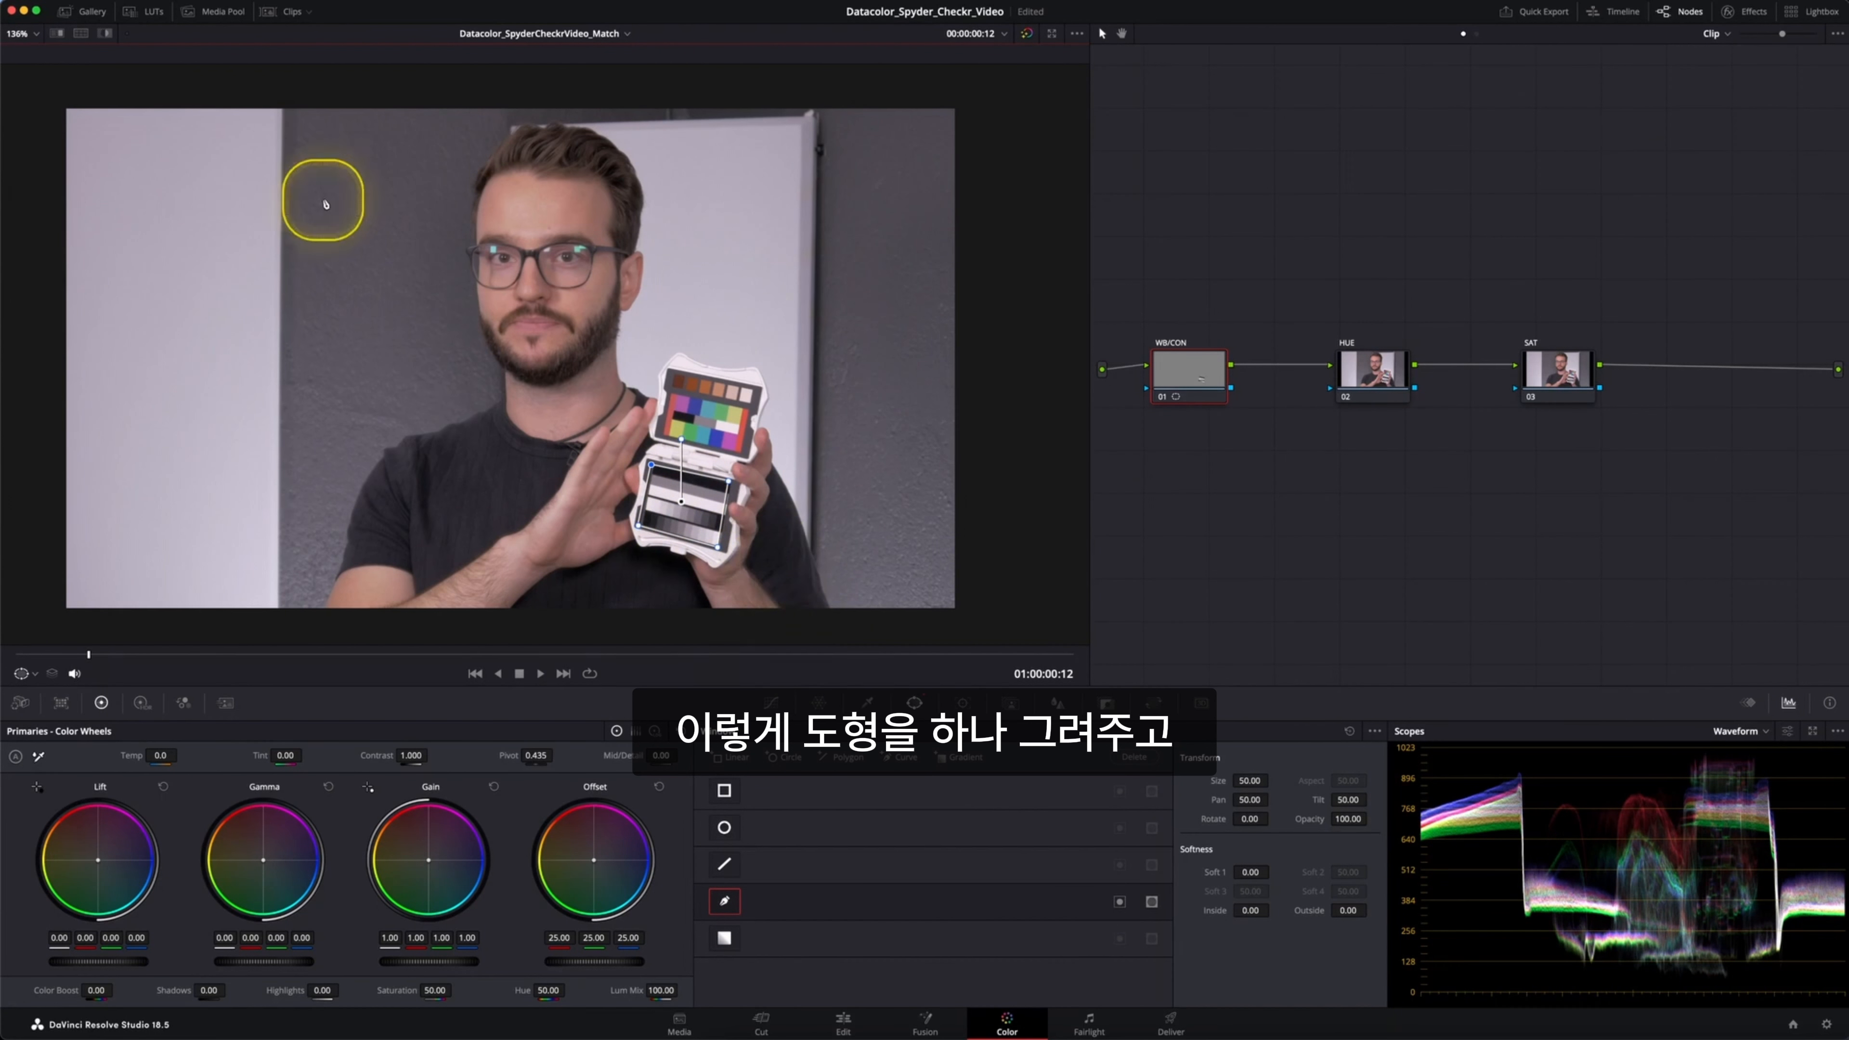
click(105, 34)
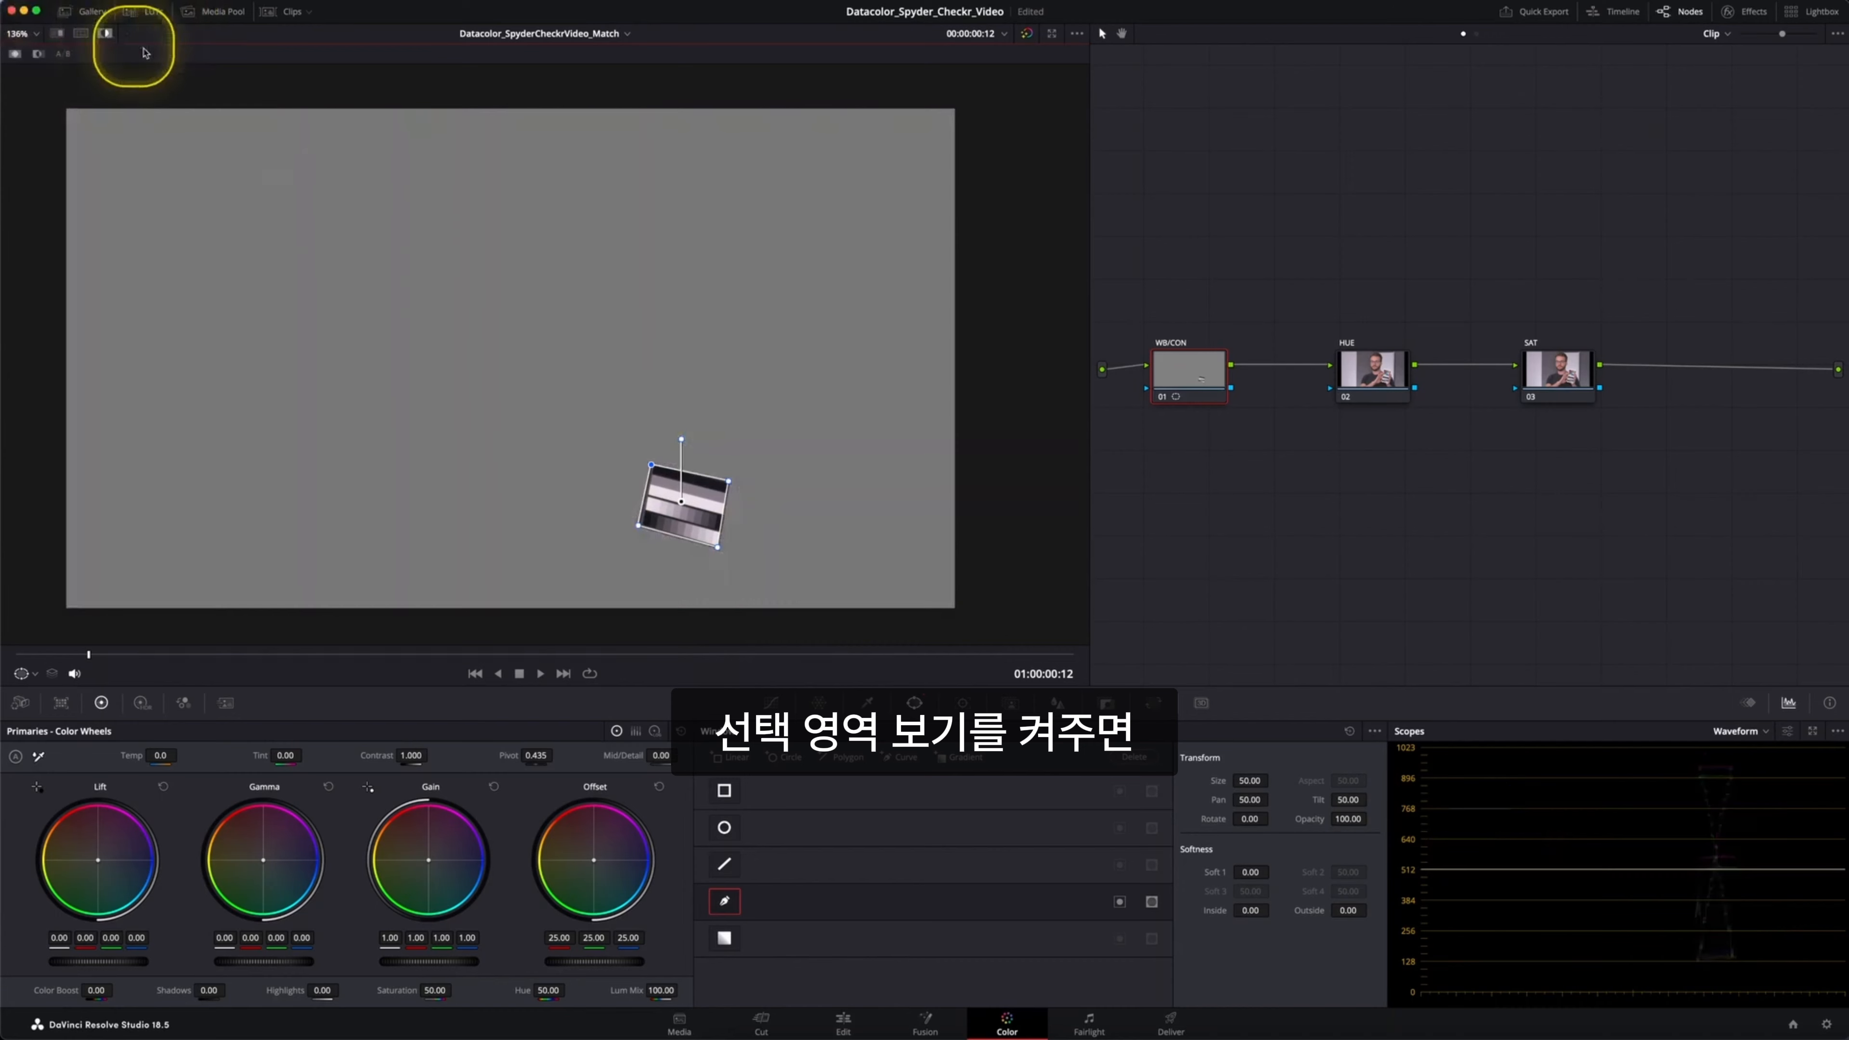
scroll(702, 529, up, 2)
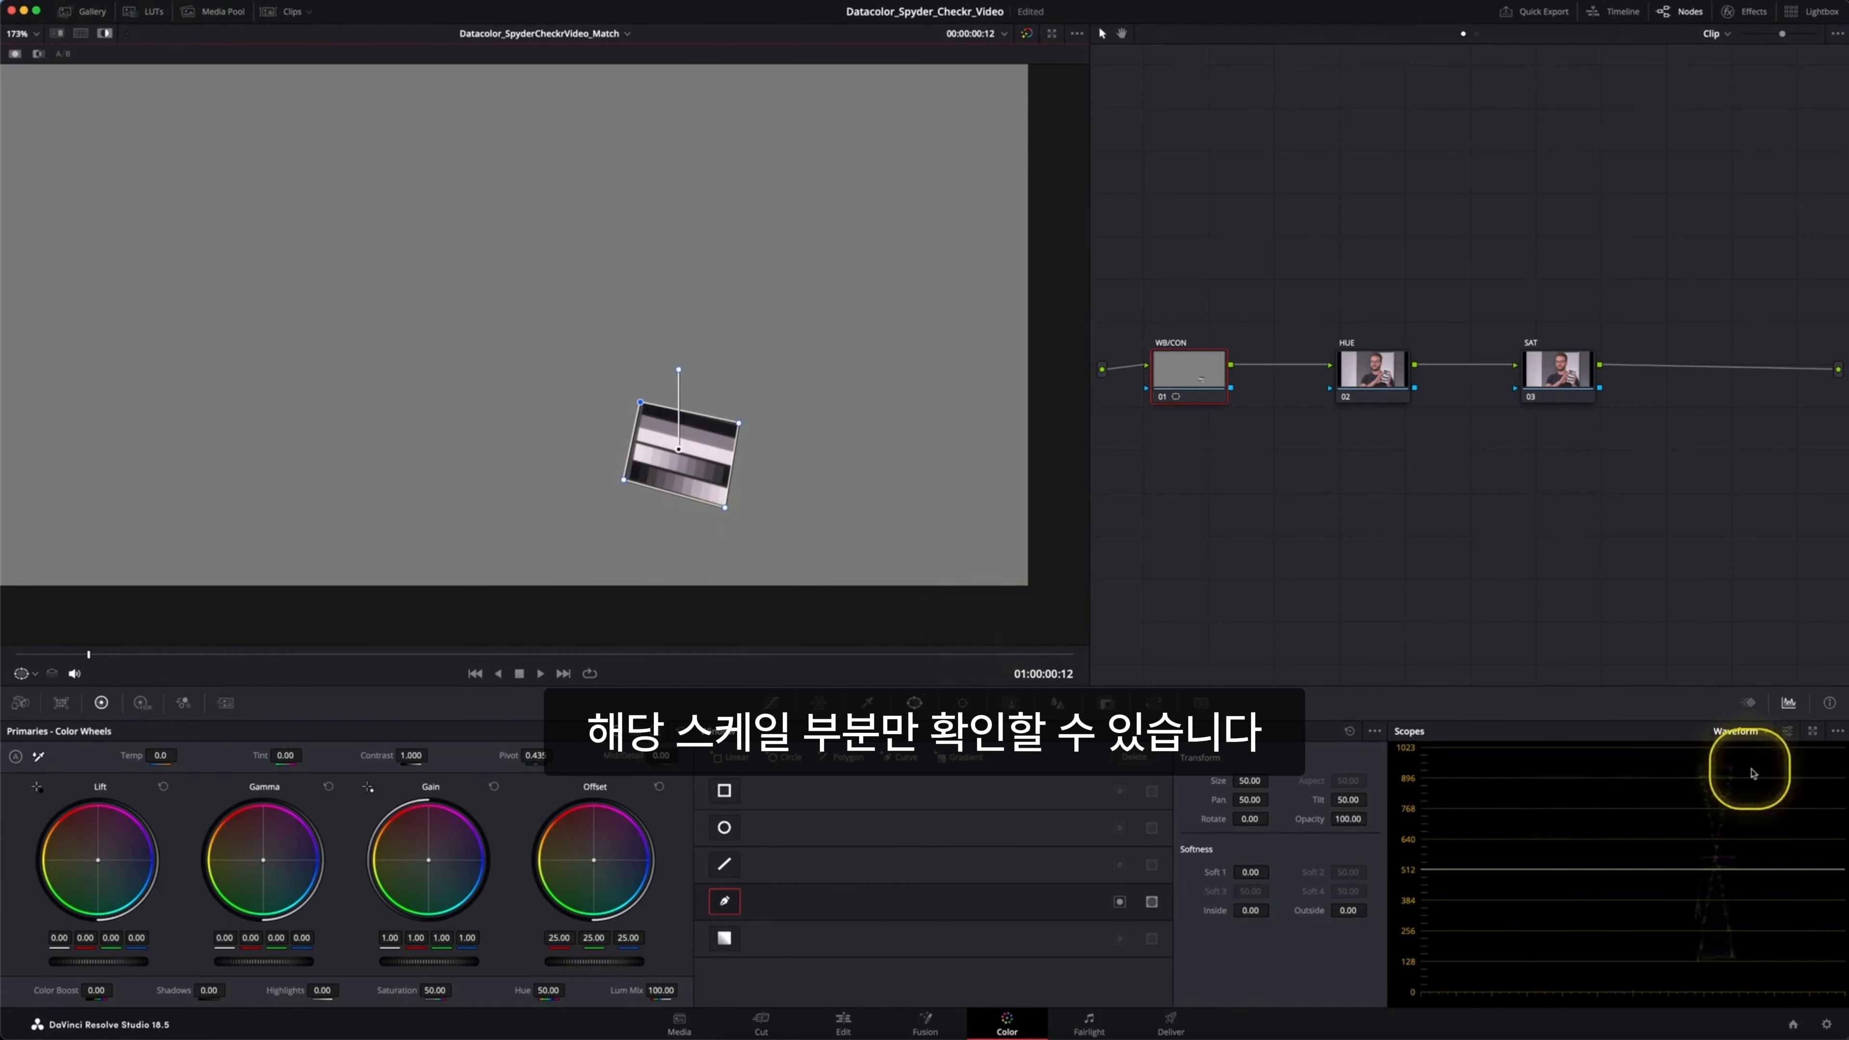
Show the waveform in a floating Scopes window beside the viewer and raise the waveform trace's brightness
click(1812, 731)
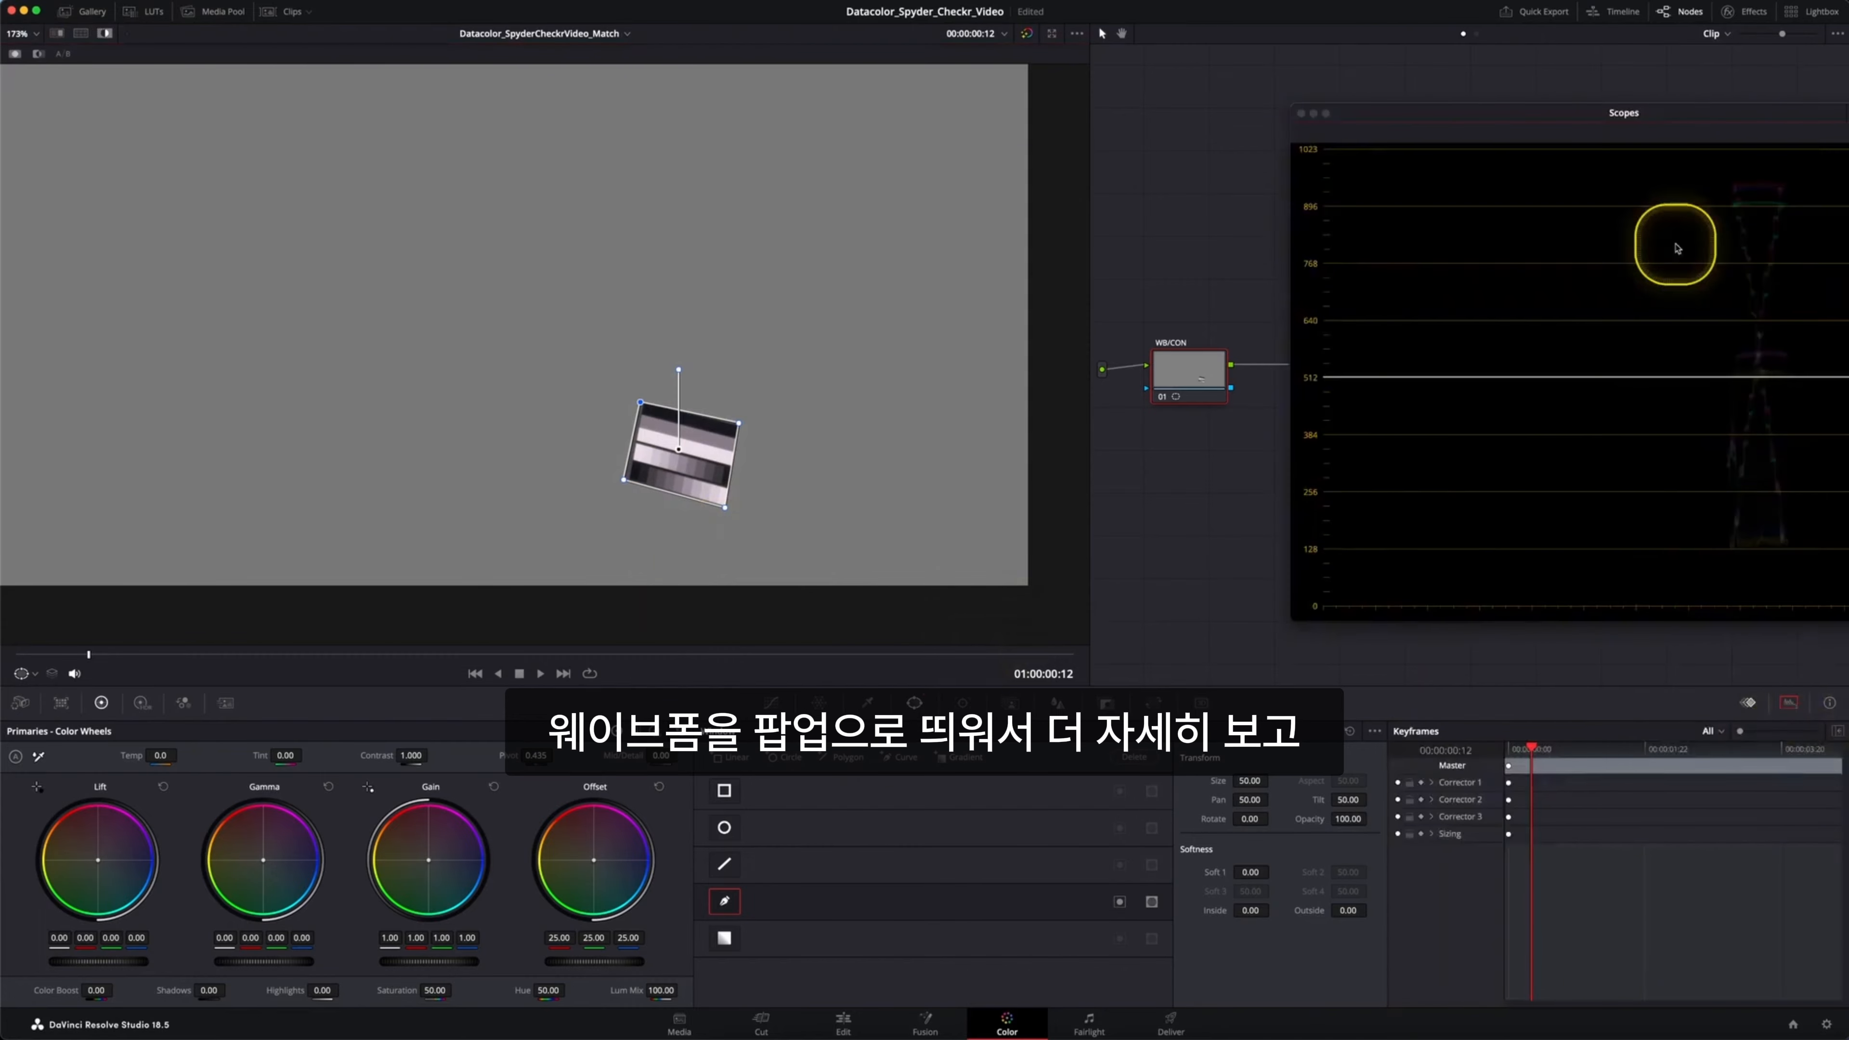
drag(1670, 104, 1529, 115)
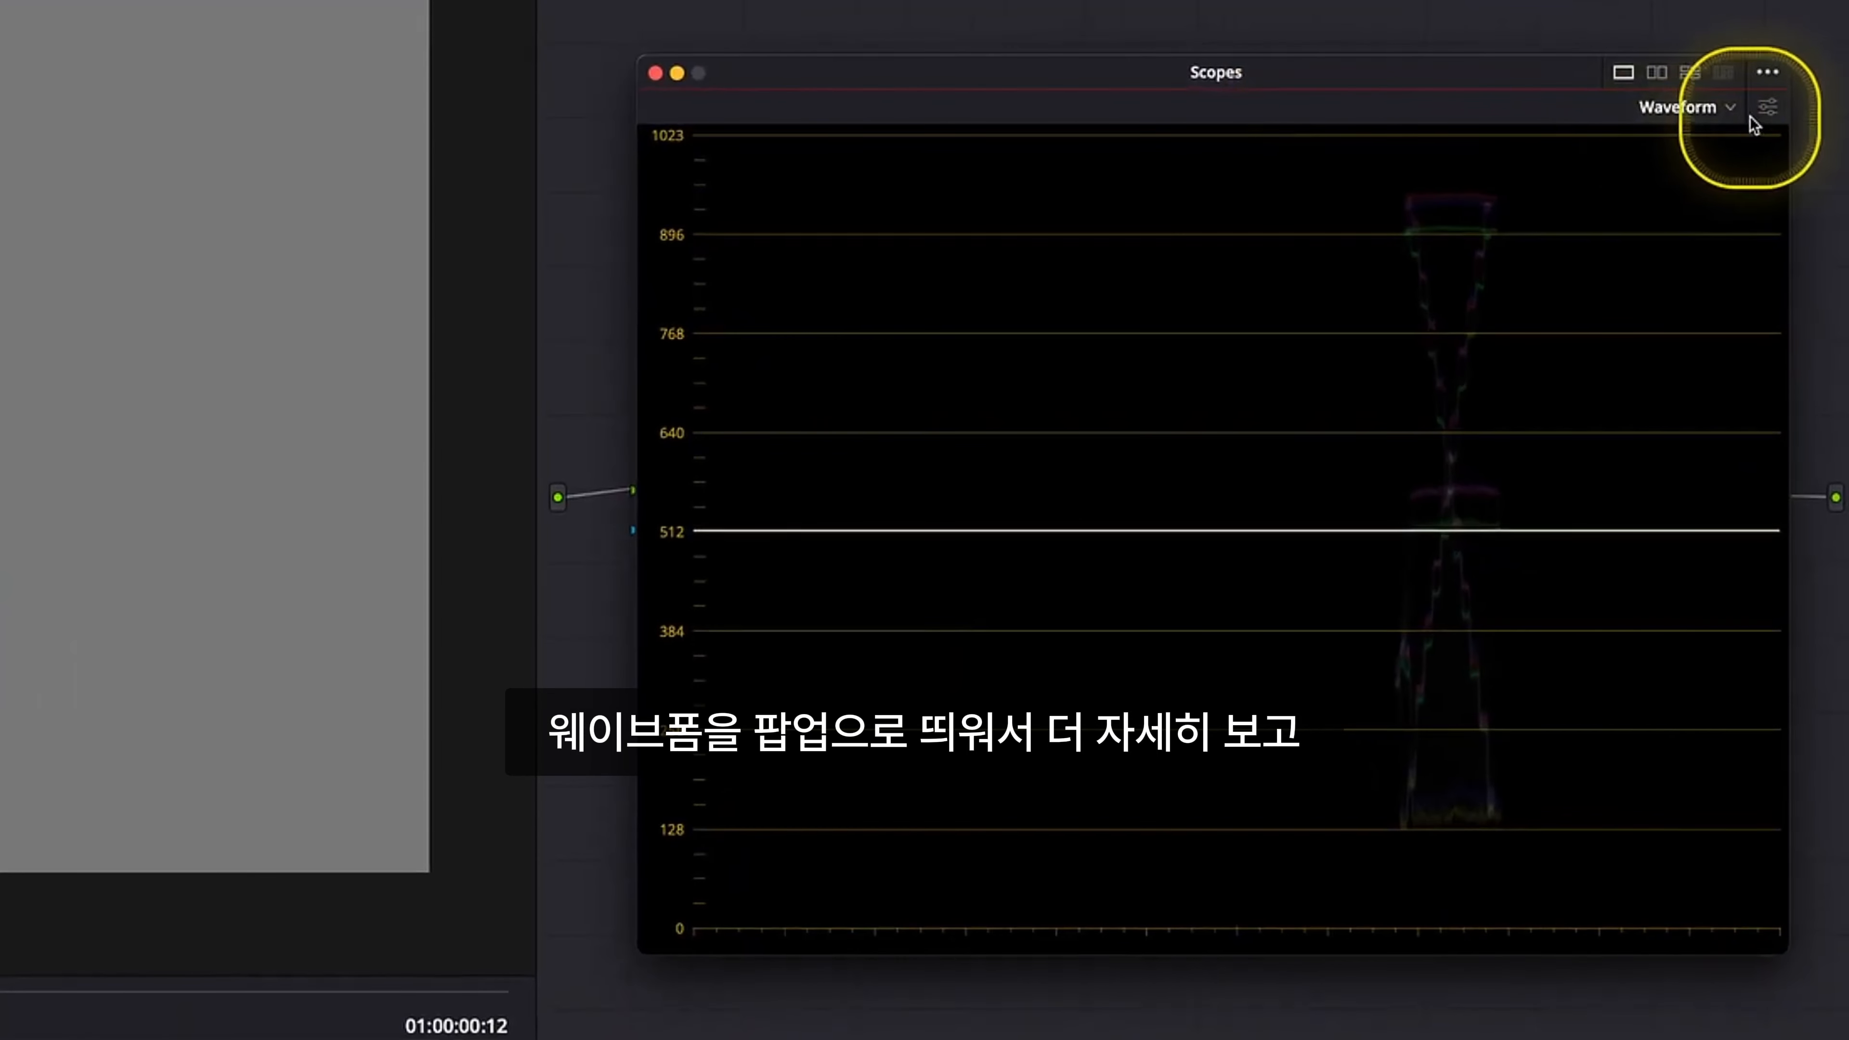
click(1797, 147)
drag(1636, 692, 1742, 702)
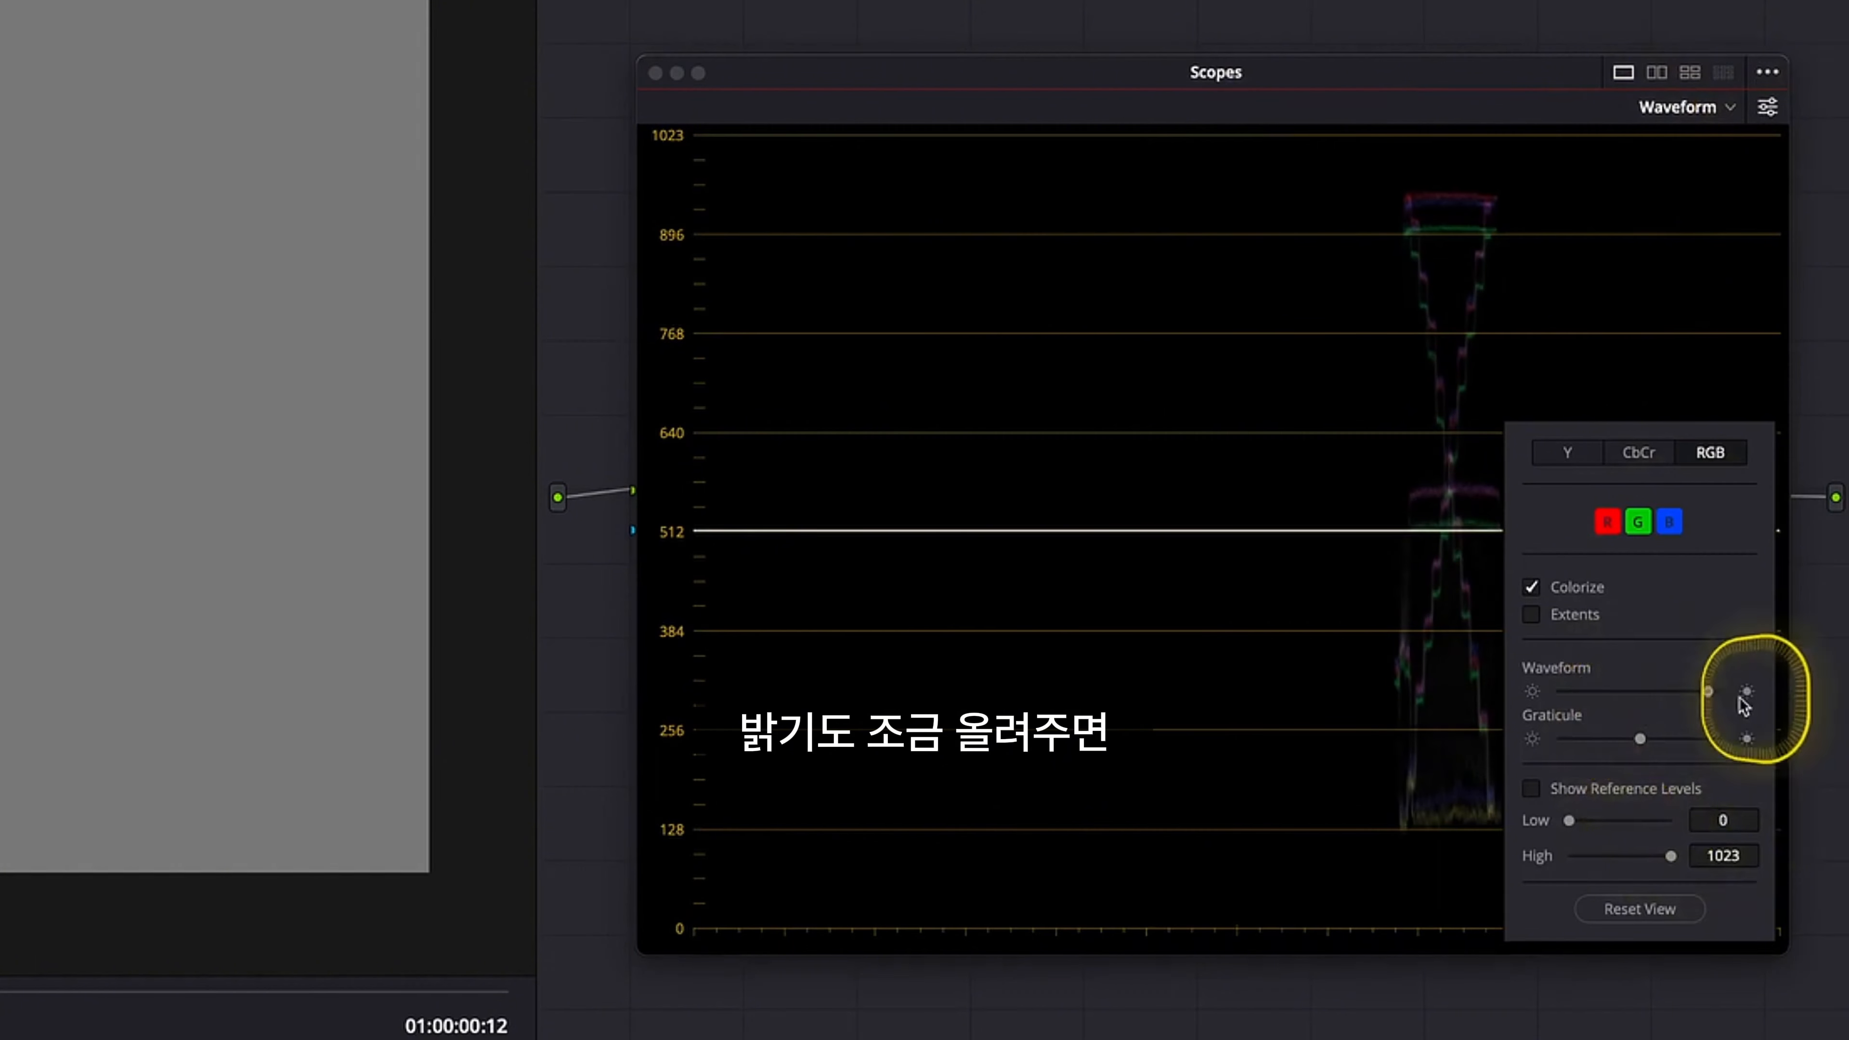
click(1310, 647)
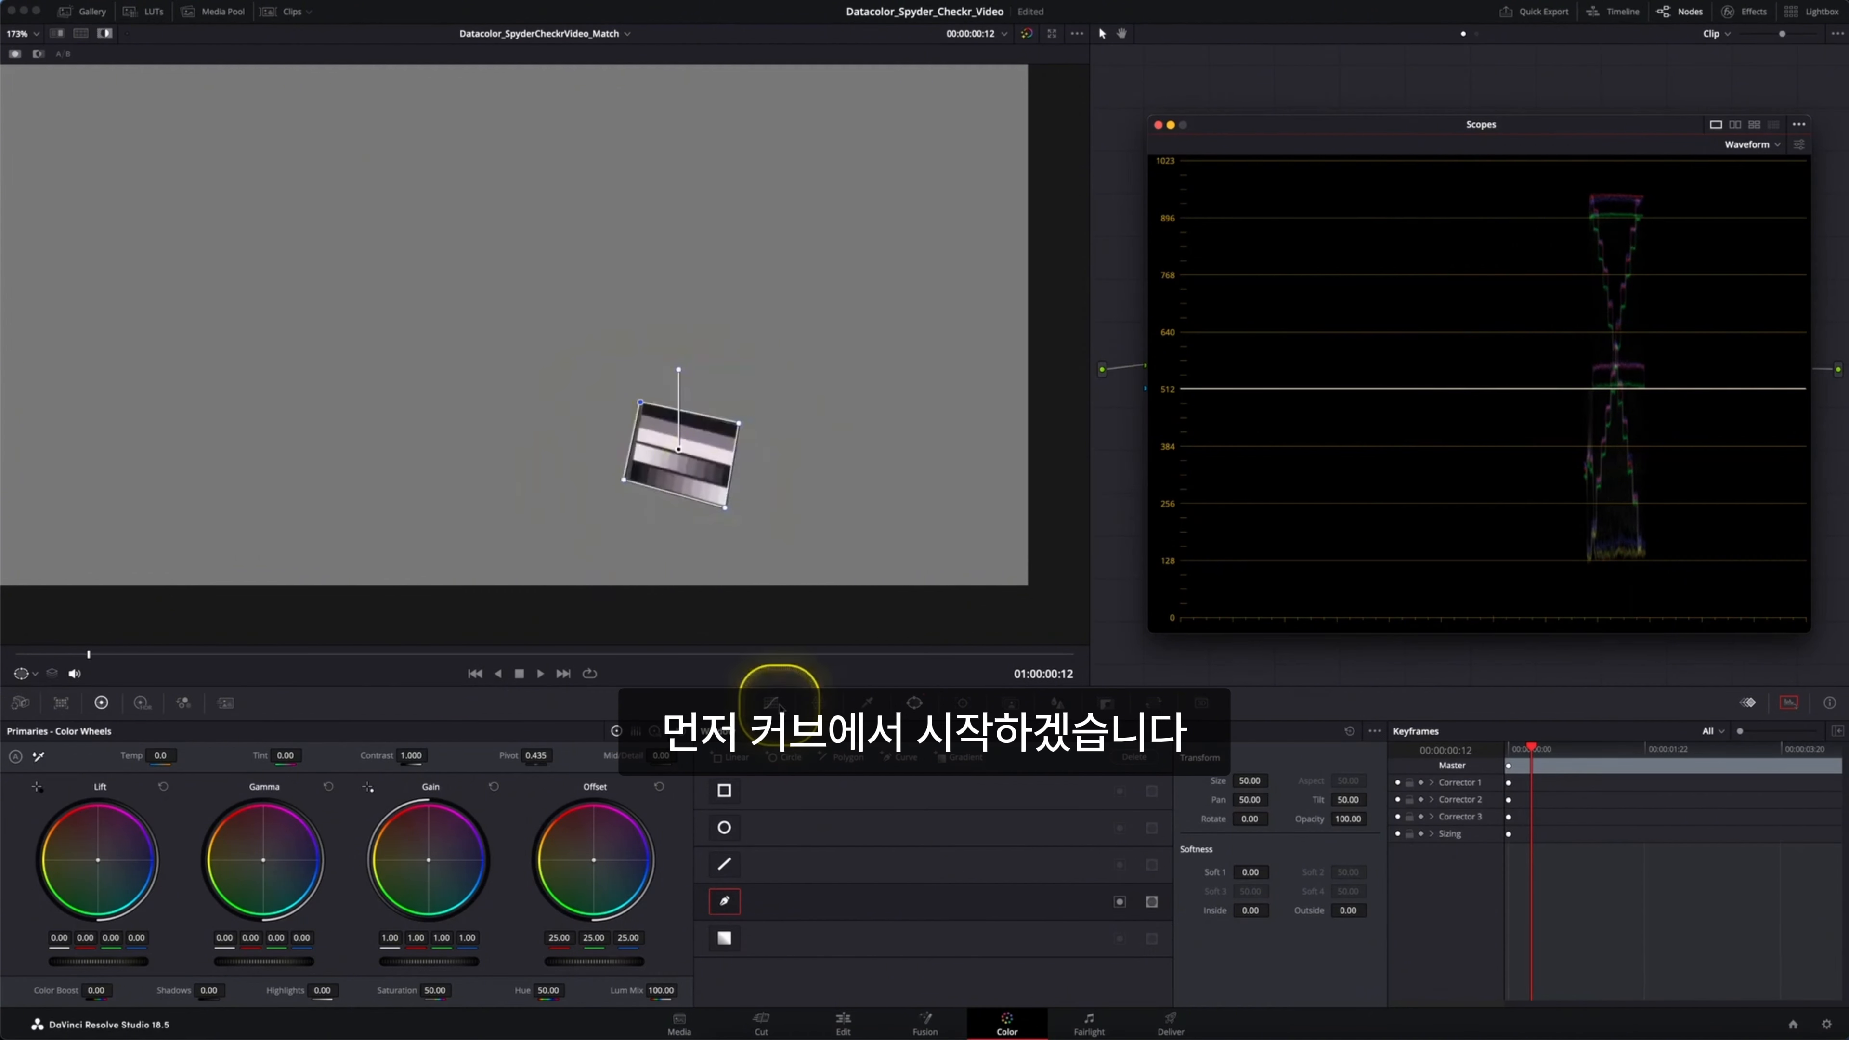
Expand the grayscale's contrast by moving the linked custom curve's white and black points inward, centring the middle gray near 512
click(777, 703)
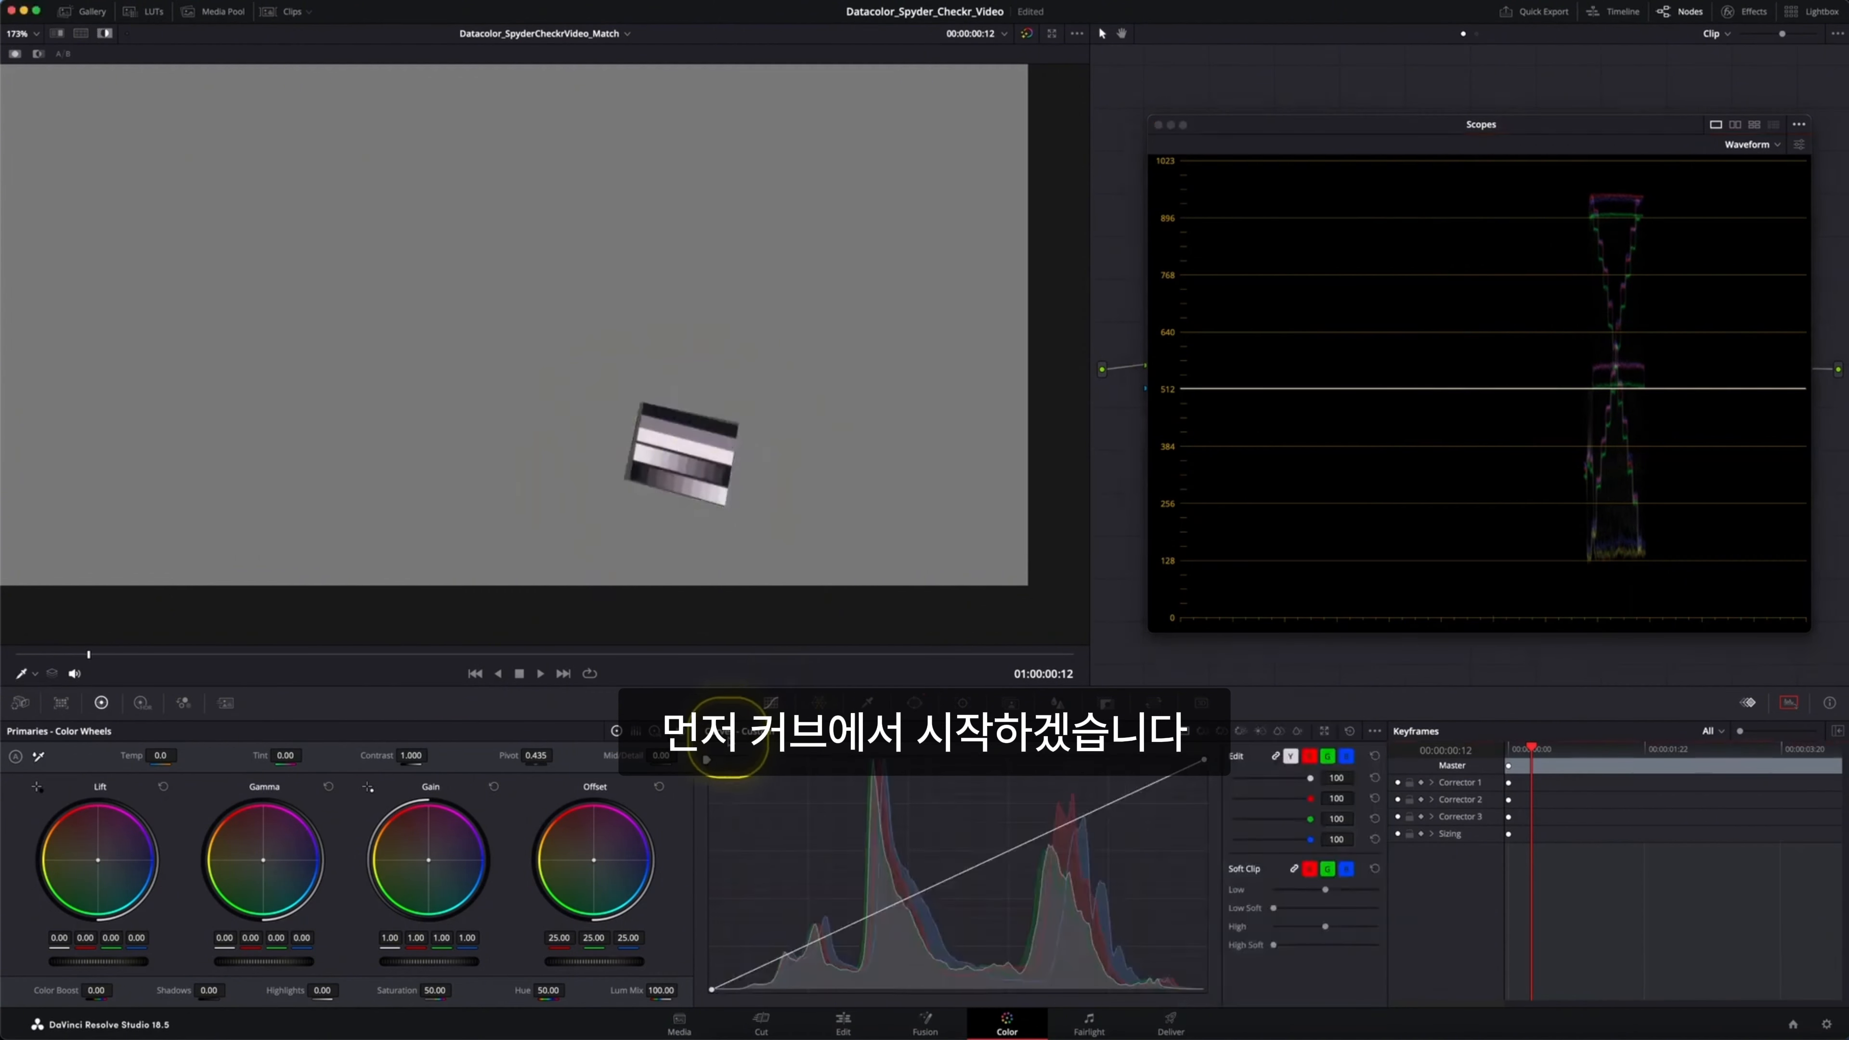
drag(1205, 761, 1200, 761)
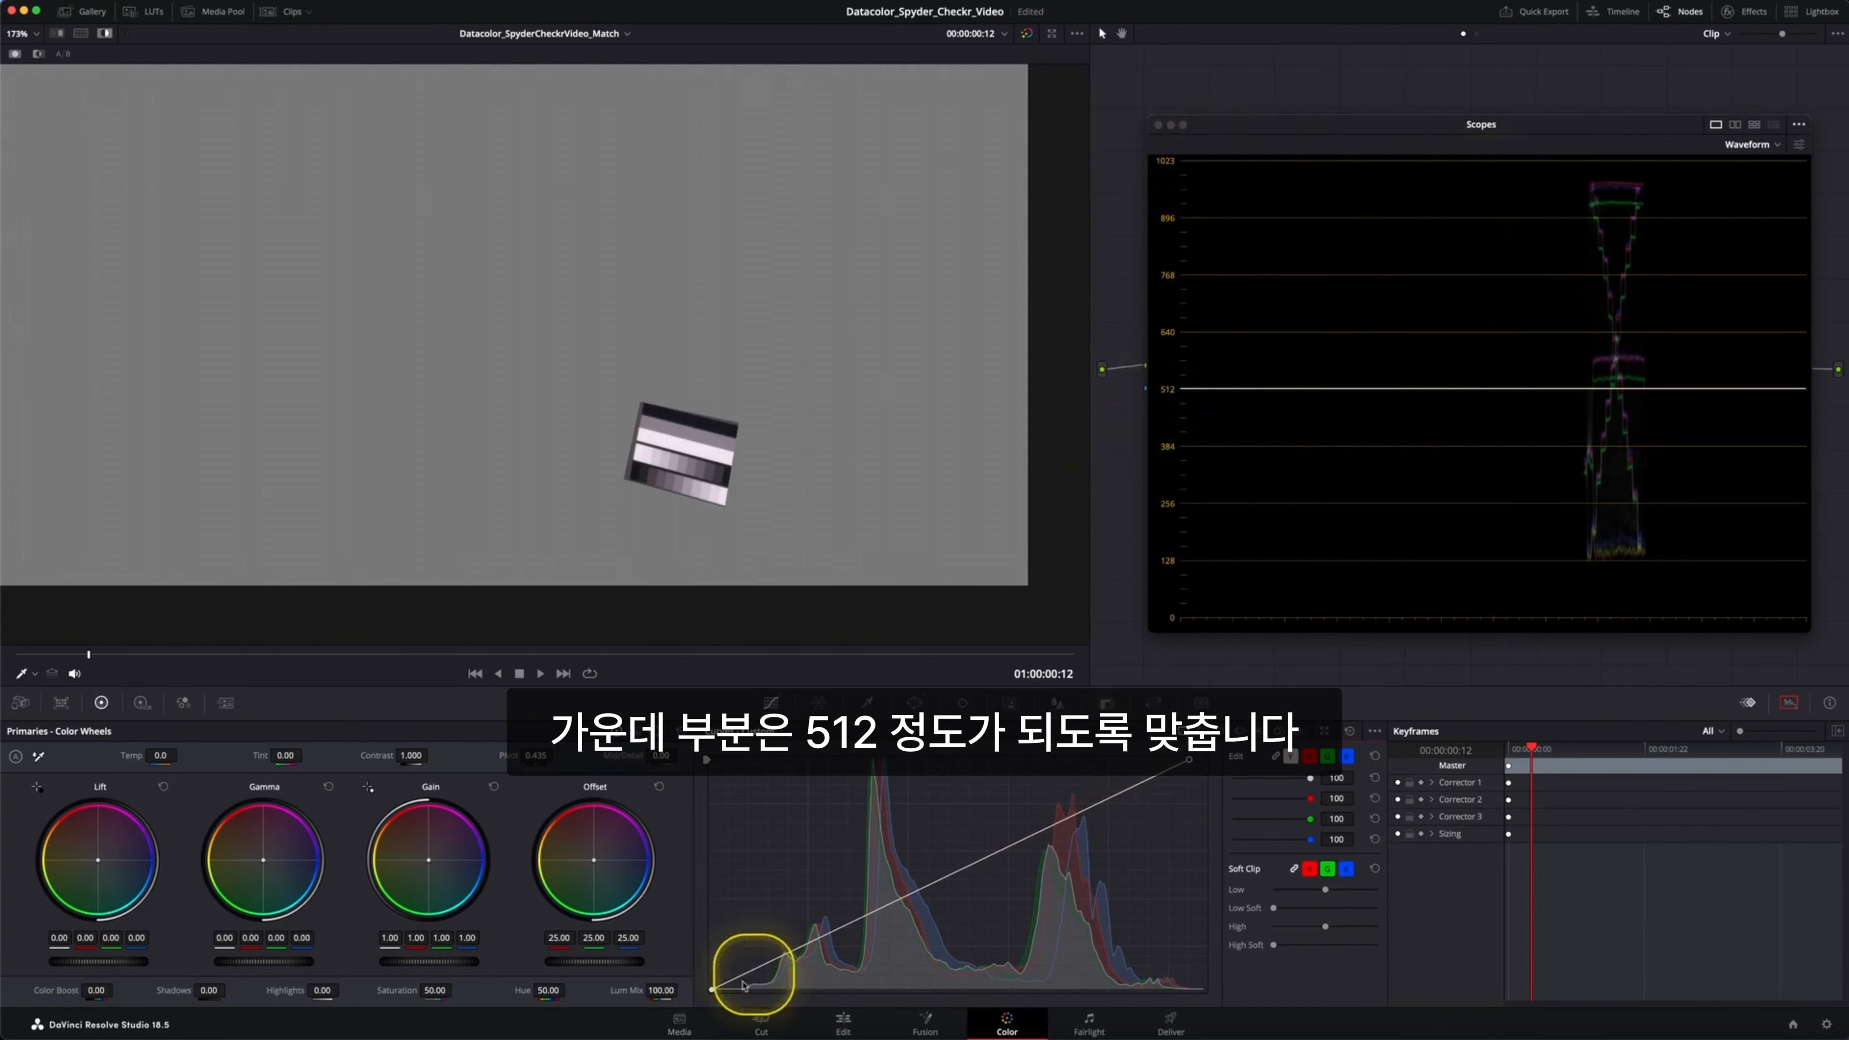
drag(711, 990, 746, 989)
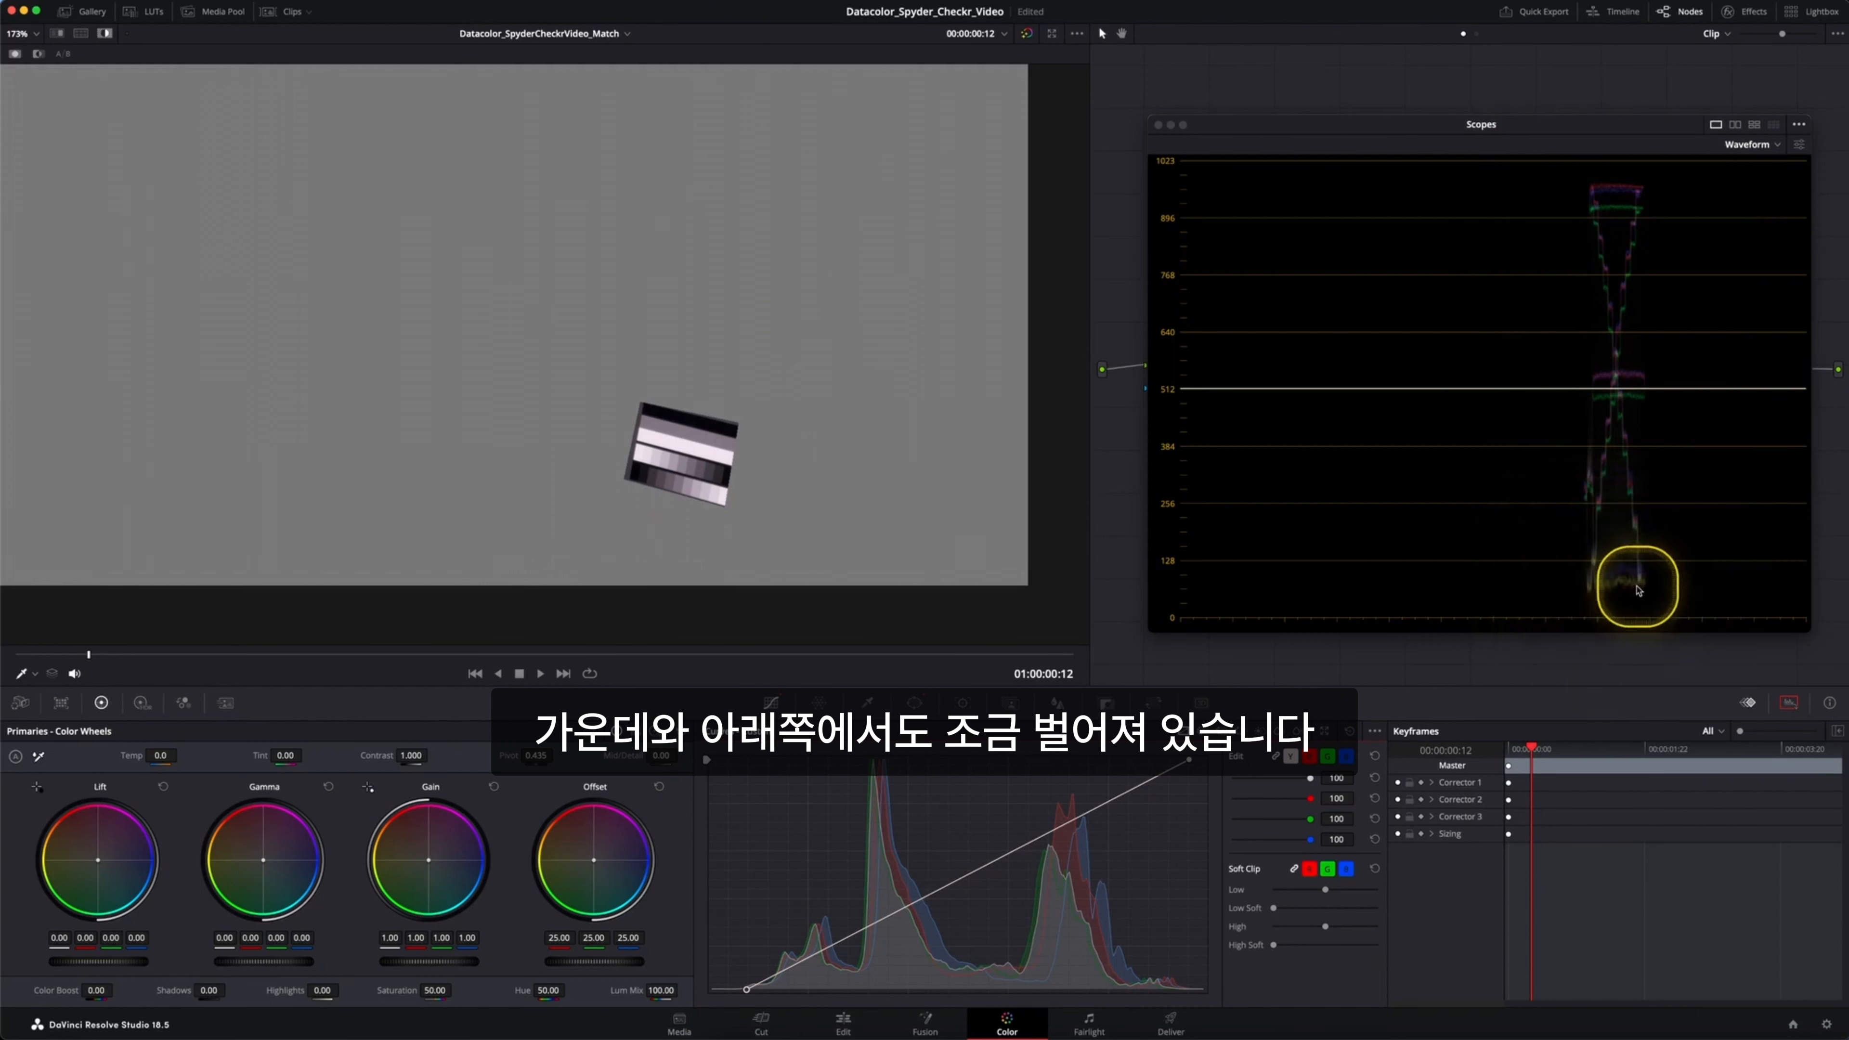
Adjust the green channel's curve at the white point and midtones to align its waveform with the other channels
click(1310, 756)
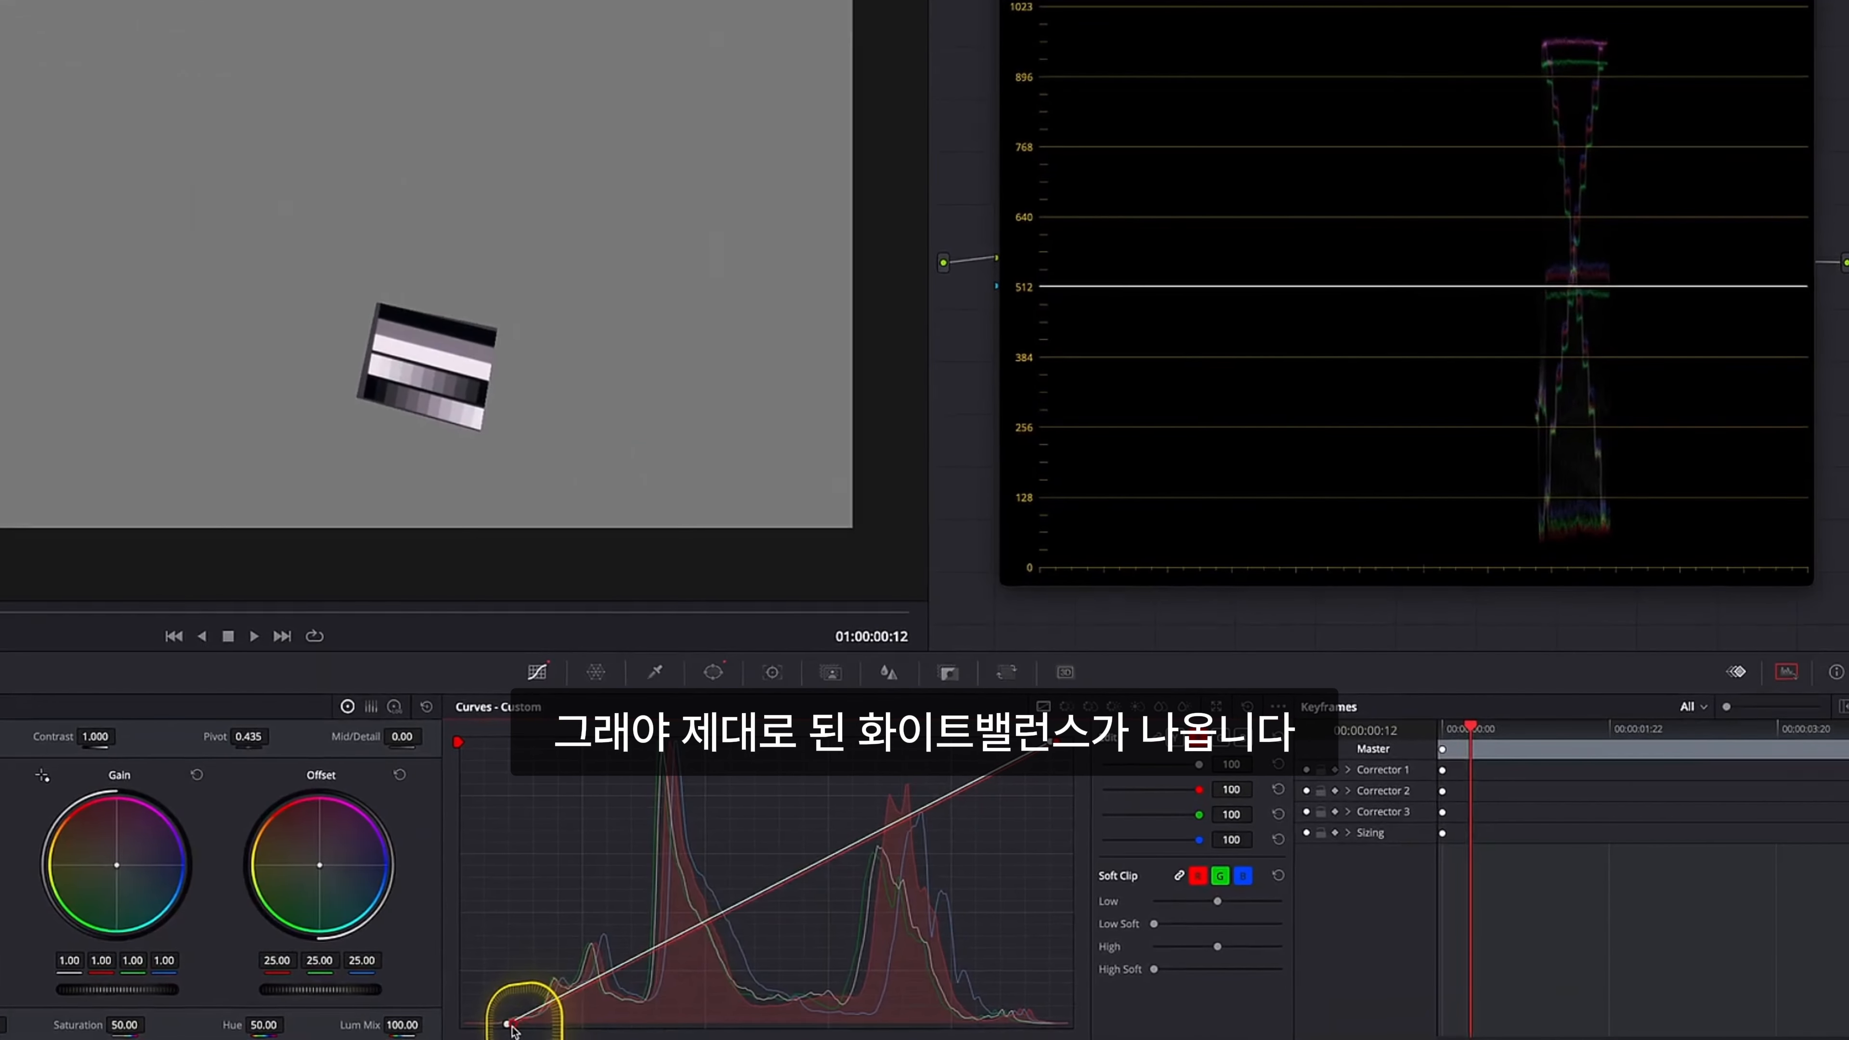
click(1220, 737)
drag(1050, 741, 1028, 742)
drag(756, 888, 752, 885)
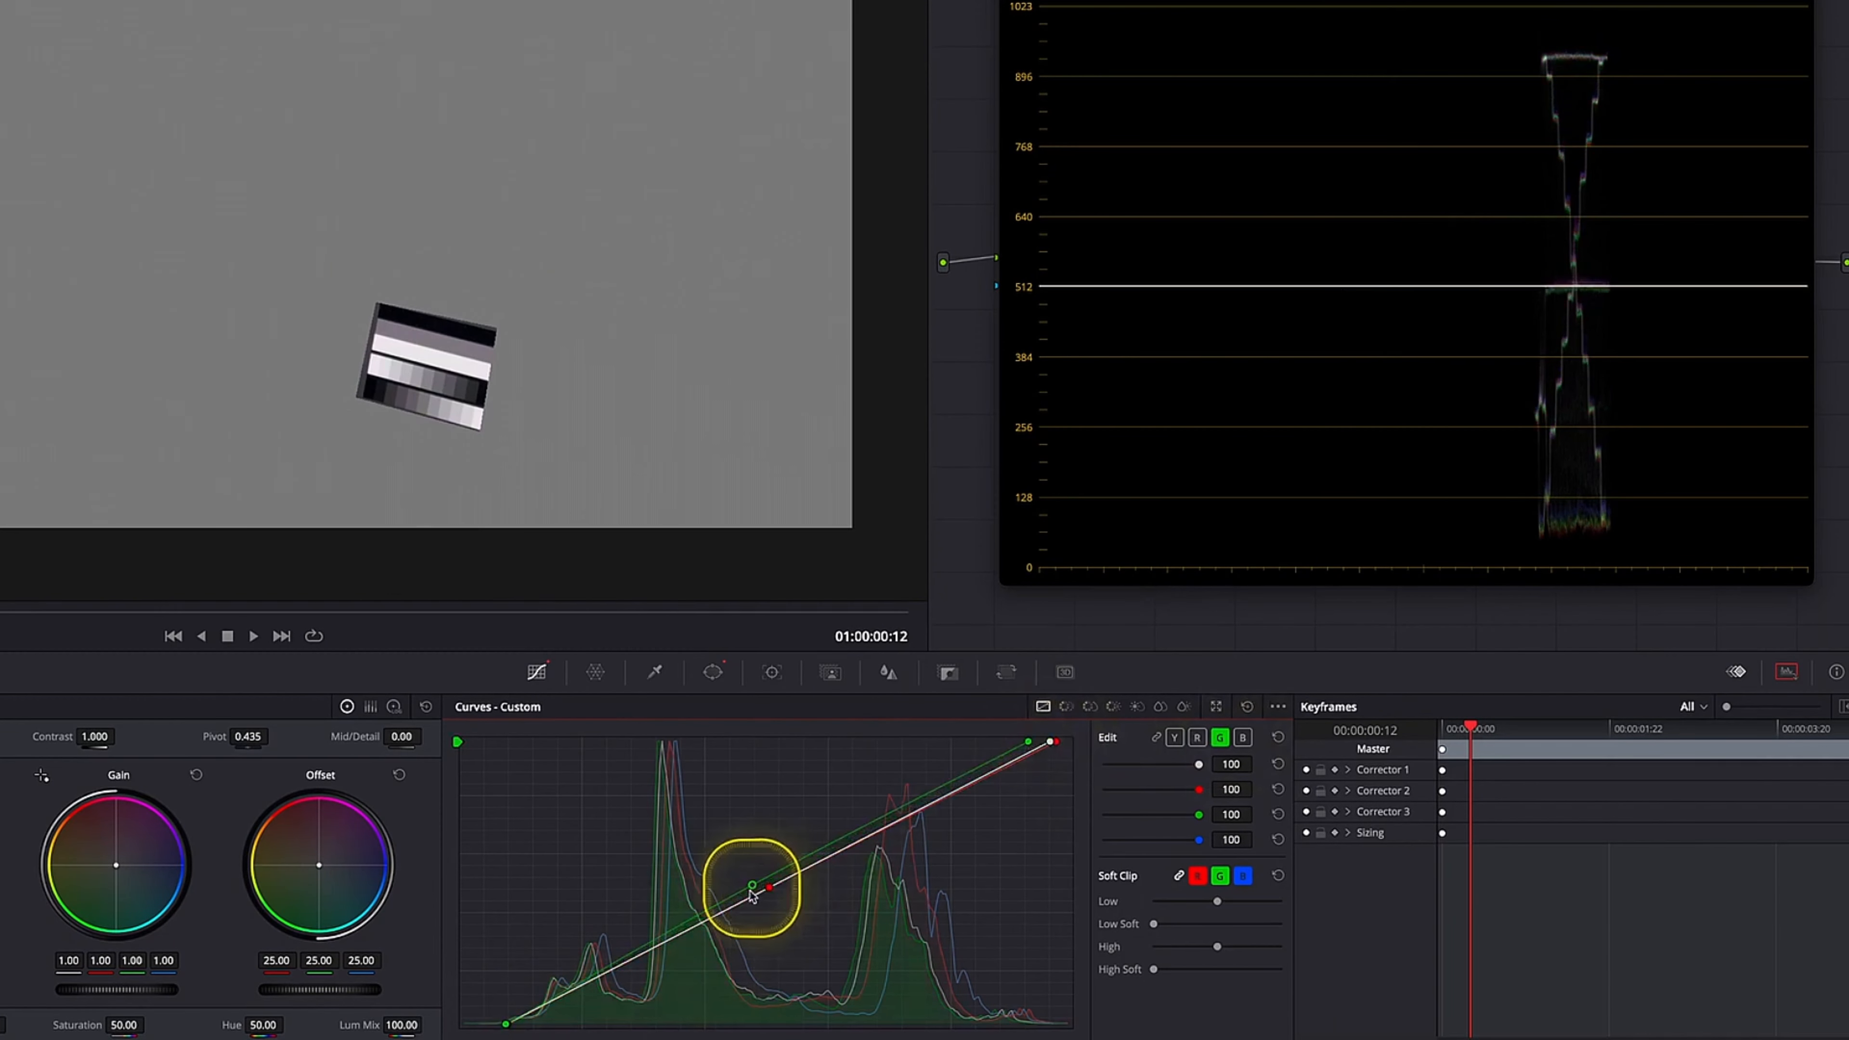
Fine-tune the blue channel's curve at the white point, midtones and black point to neutralize the grayscale's color cast
click(1242, 738)
drag(1050, 742, 1046, 741)
click(769, 888)
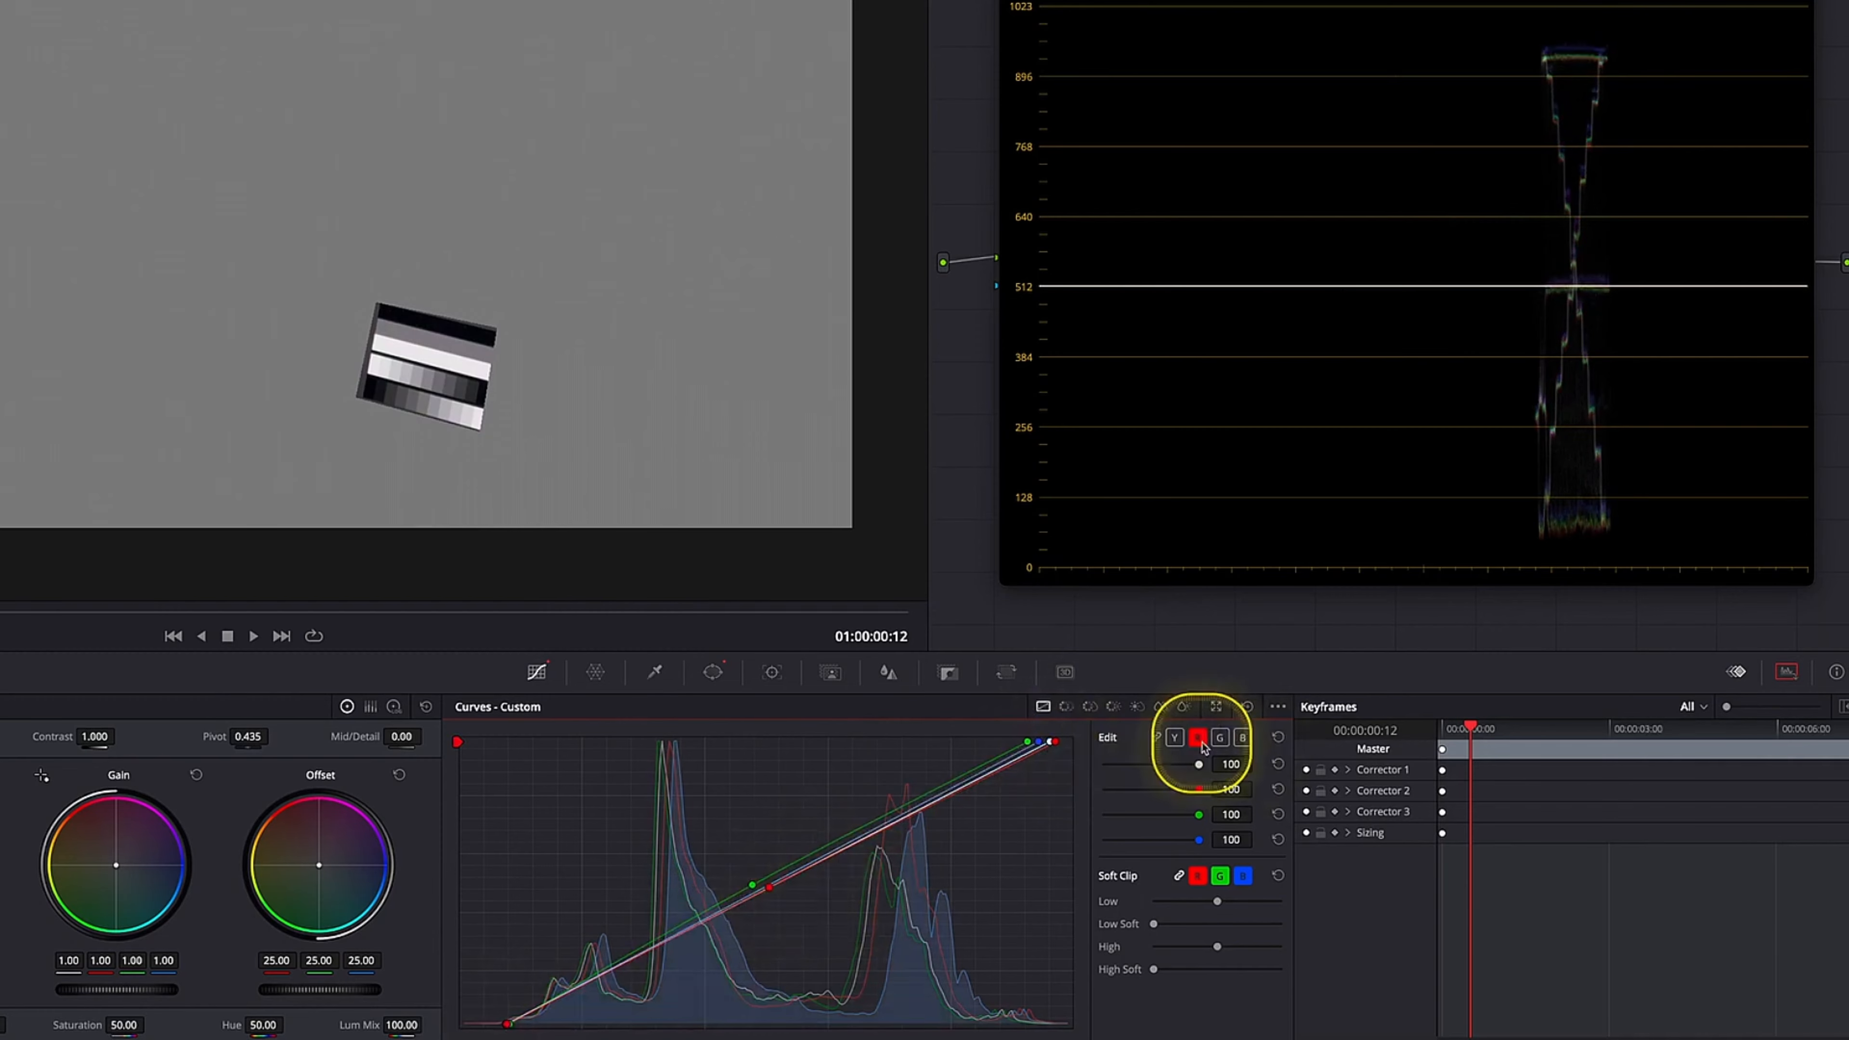
click(1242, 737)
drag(774, 884, 776, 887)
drag(506, 1024, 518, 1026)
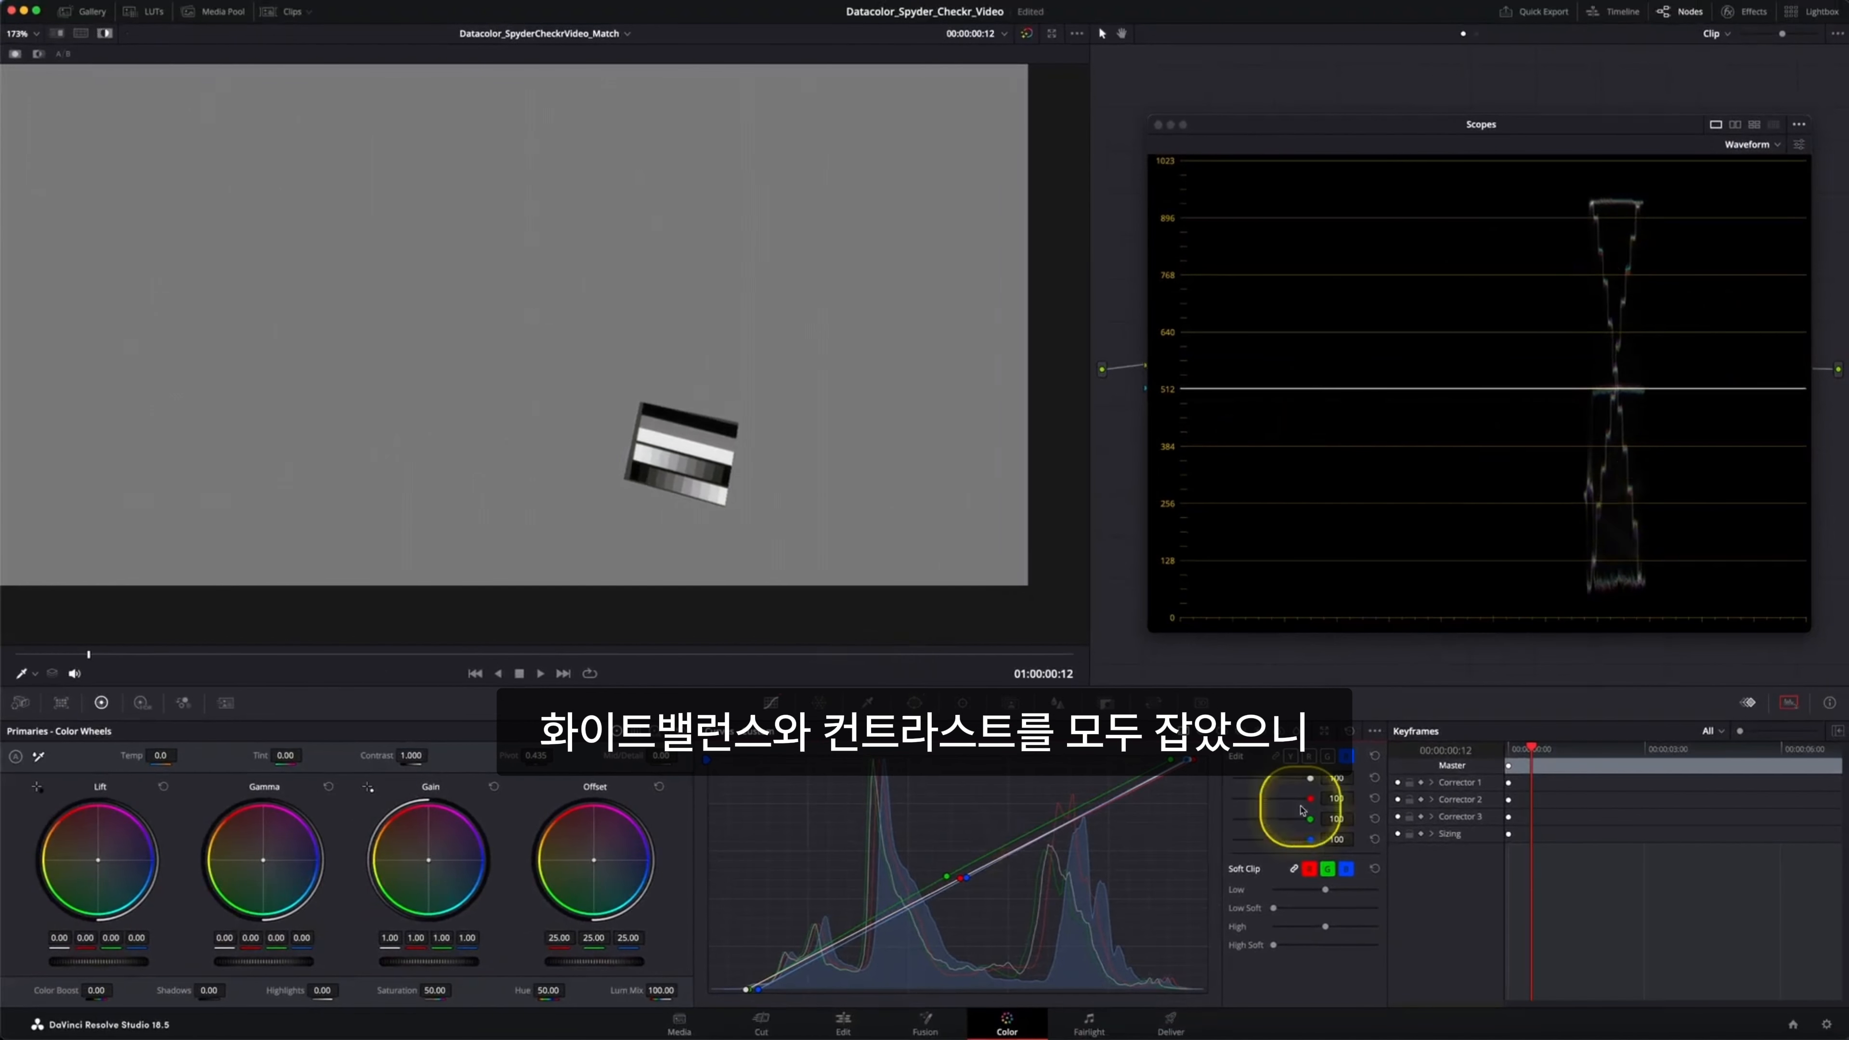
Remove the power window from the WB/CON node and bring the full frame back into the viewer
click(914, 702)
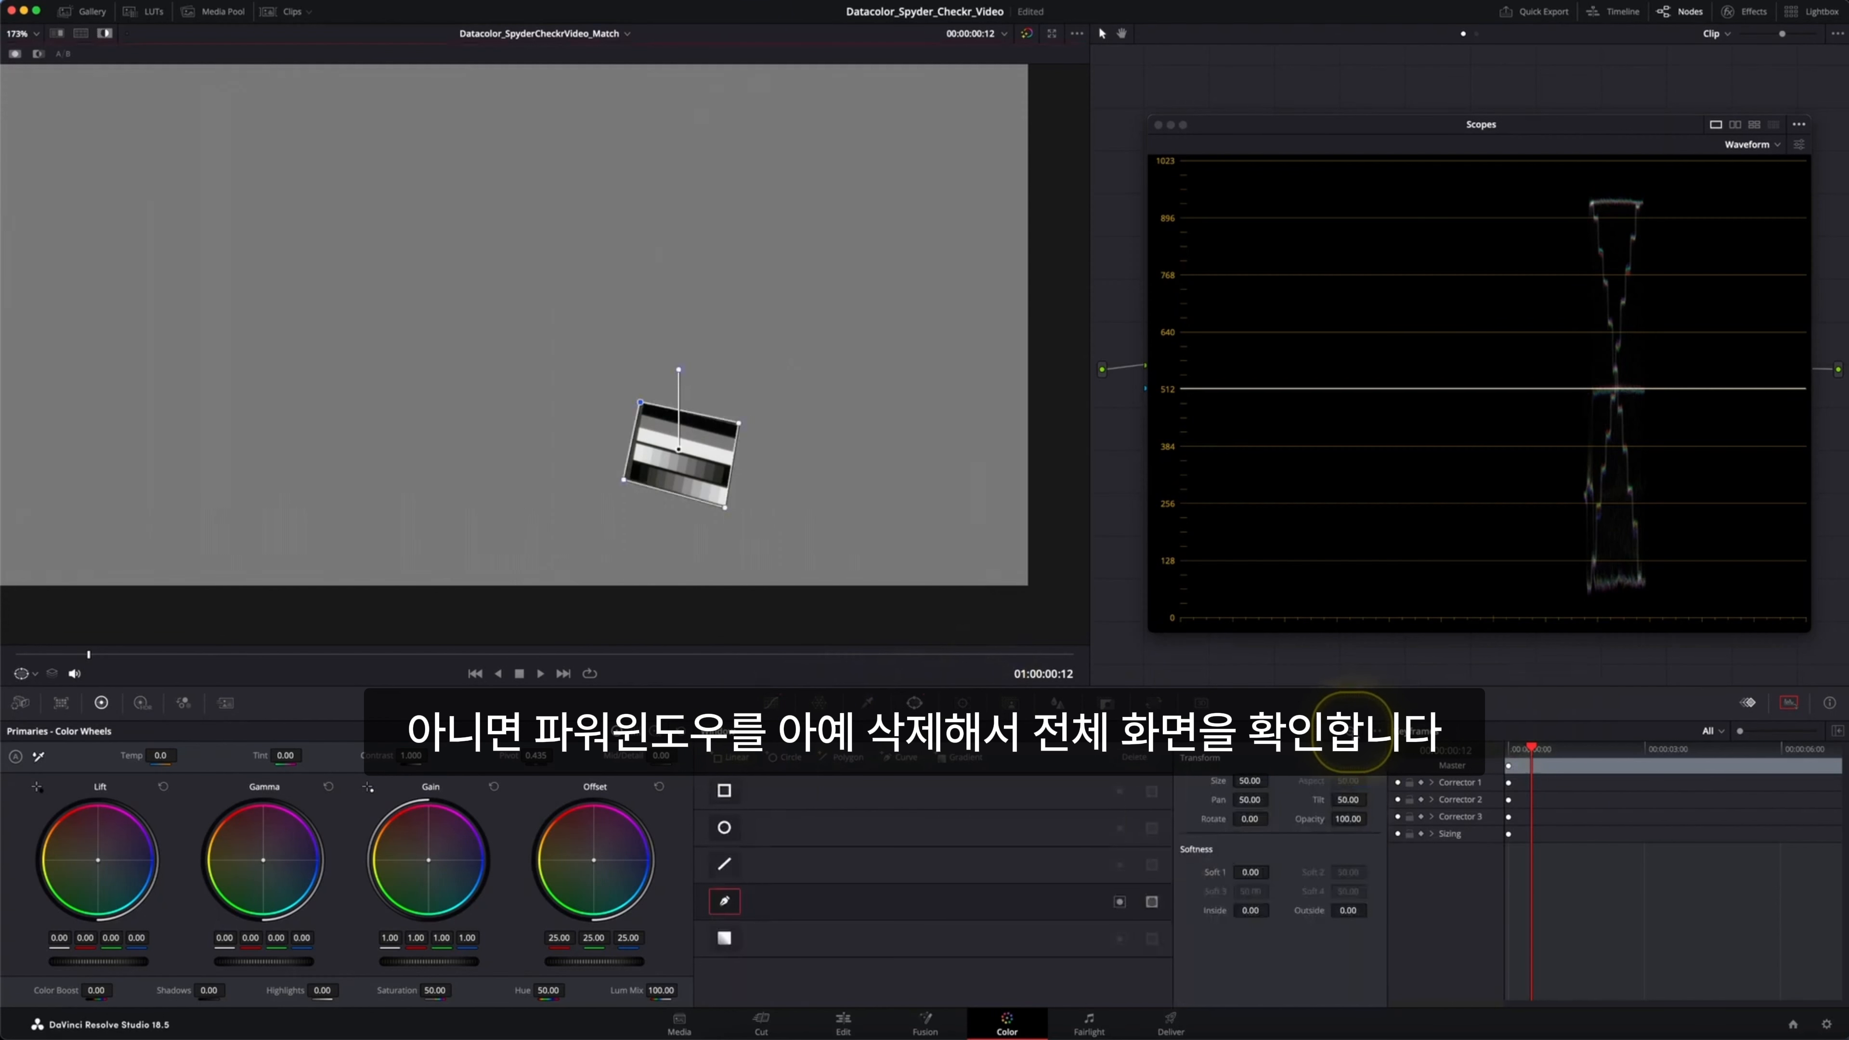
click(1353, 732)
scroll(511, 385, down, 5)
drag(511, 388, 570, 443)
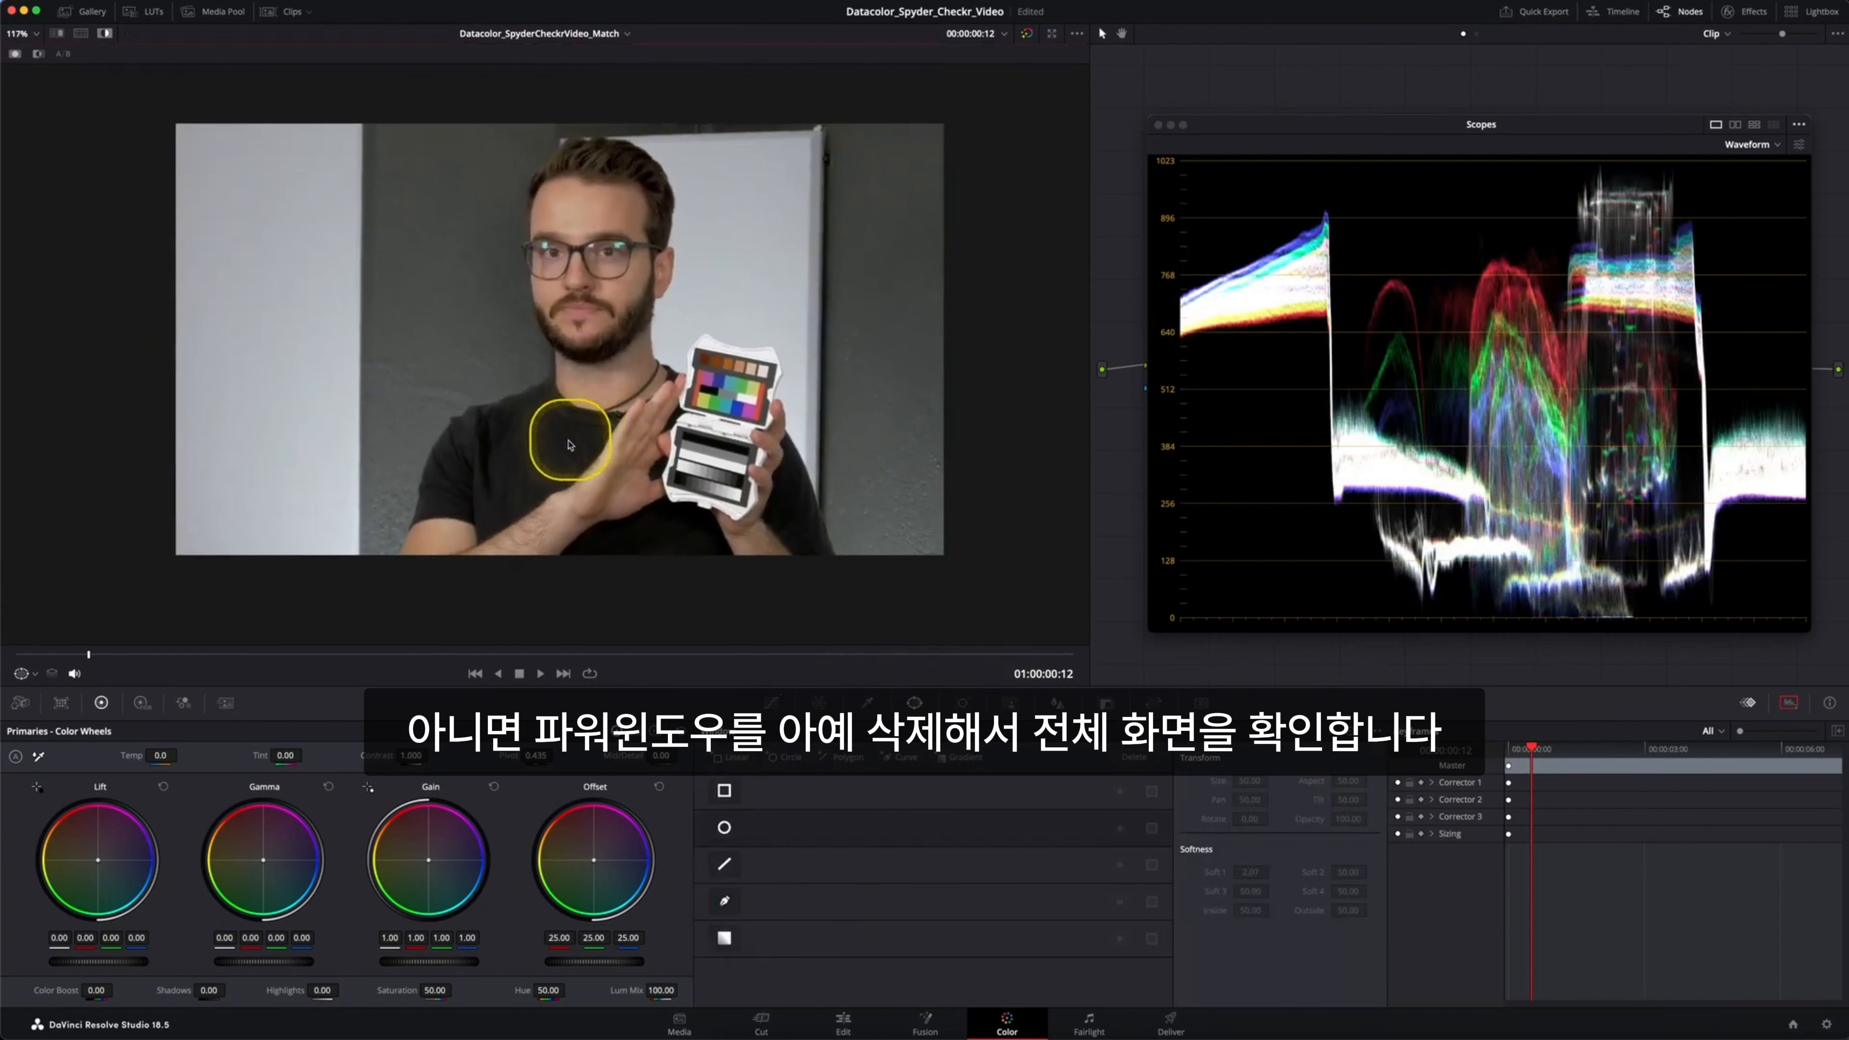
Uncover the node graph and compare the image with the whole grade bypassed and enabled
drag(1567, 124, 1473, 426)
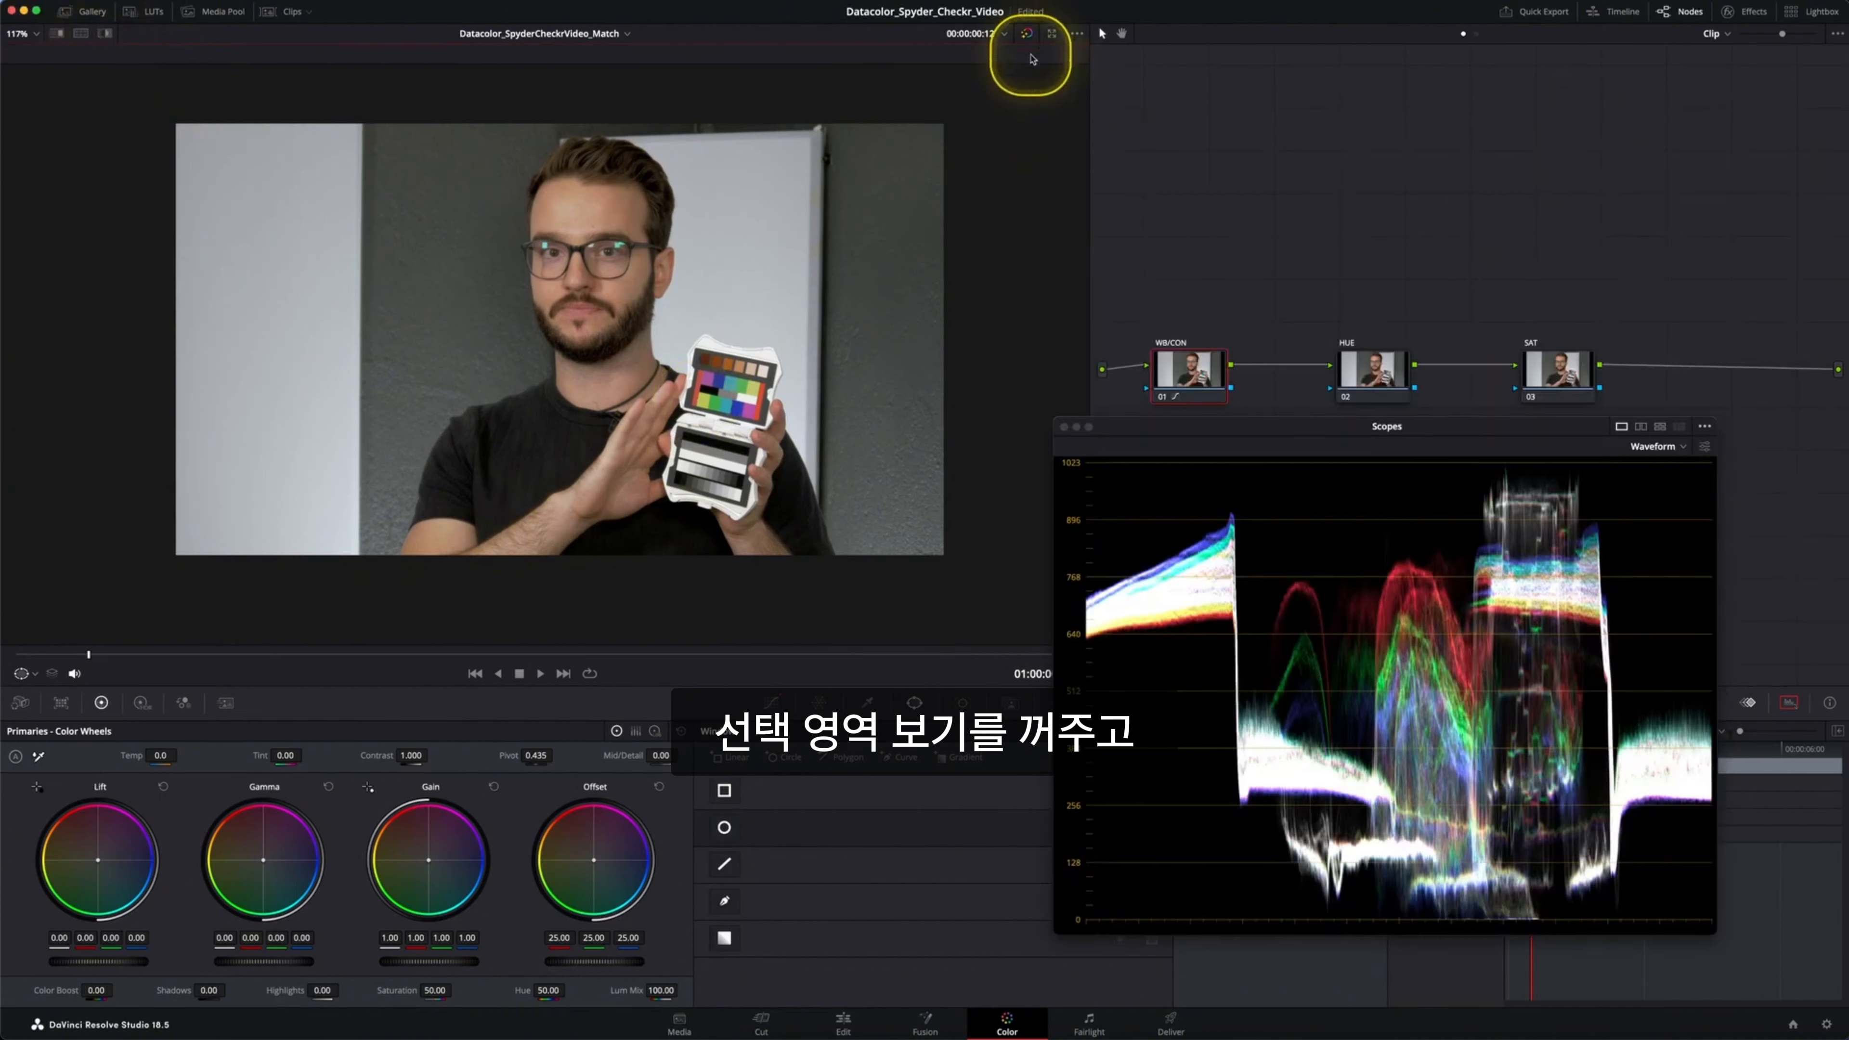
click(1027, 34)
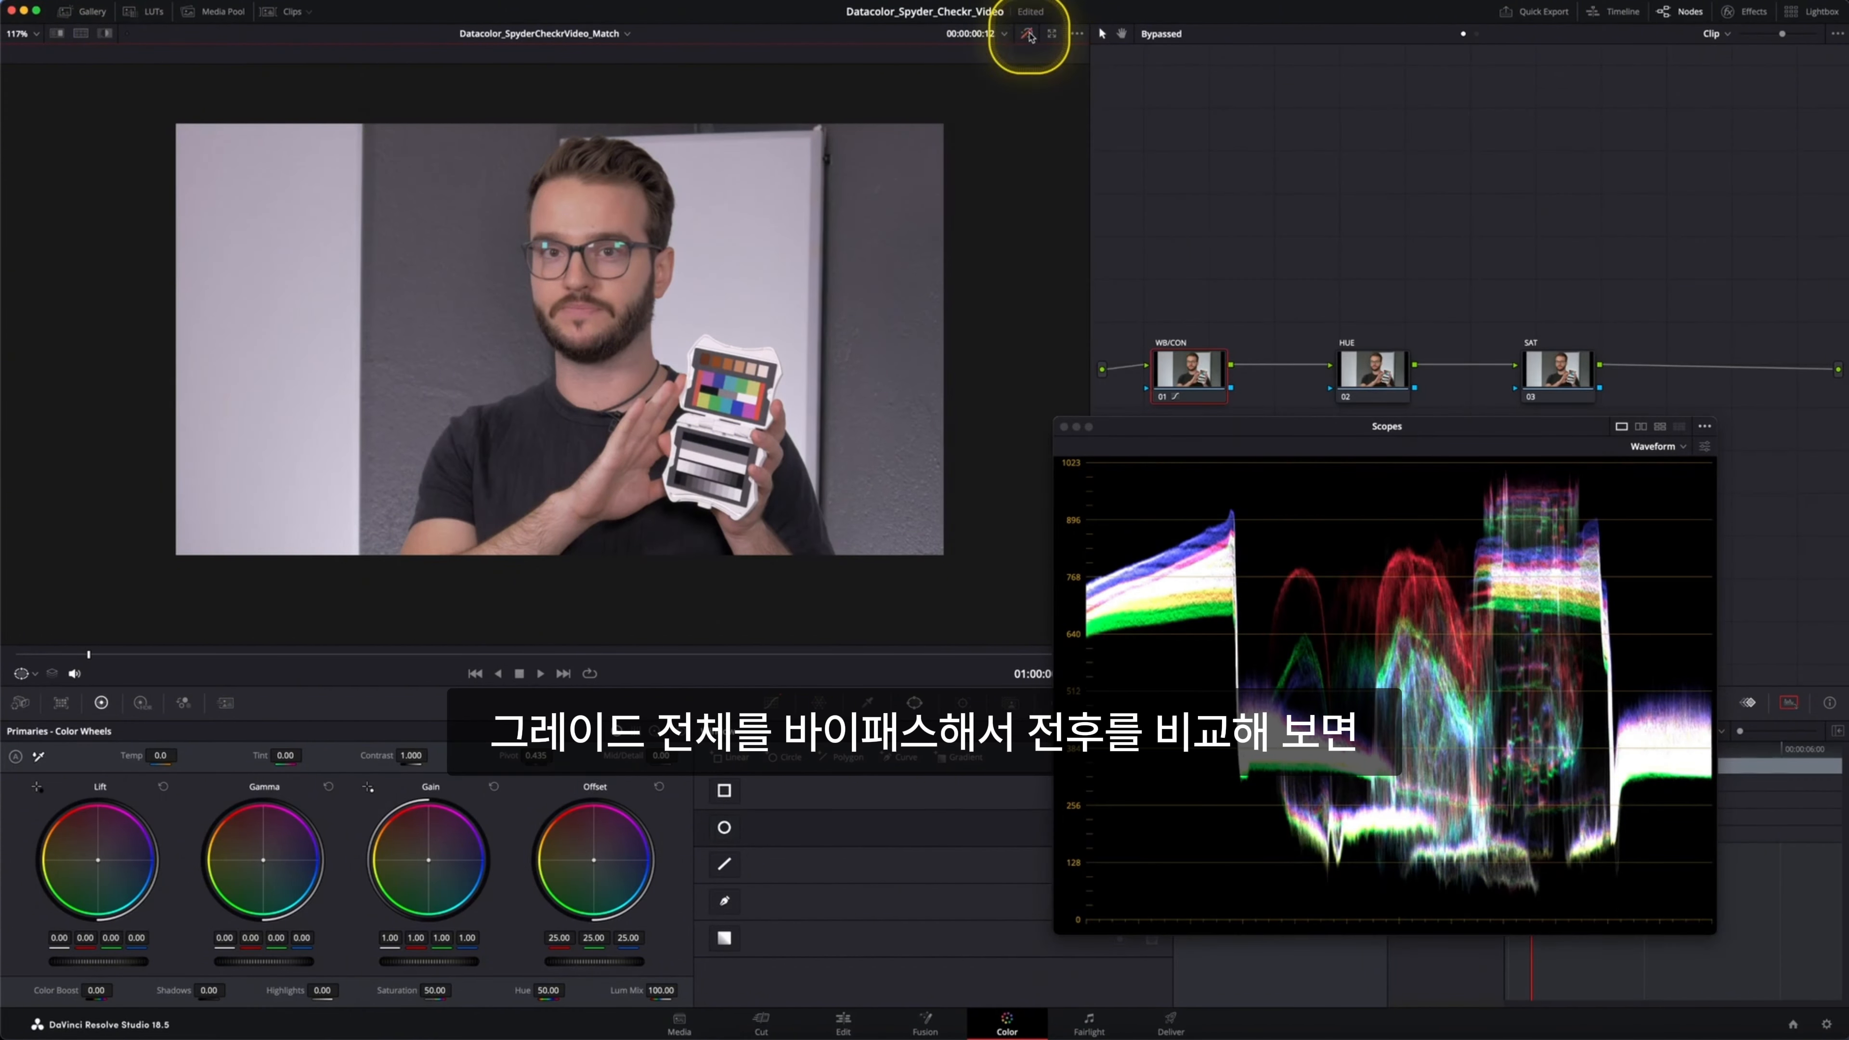
click(1027, 33)
click(1027, 34)
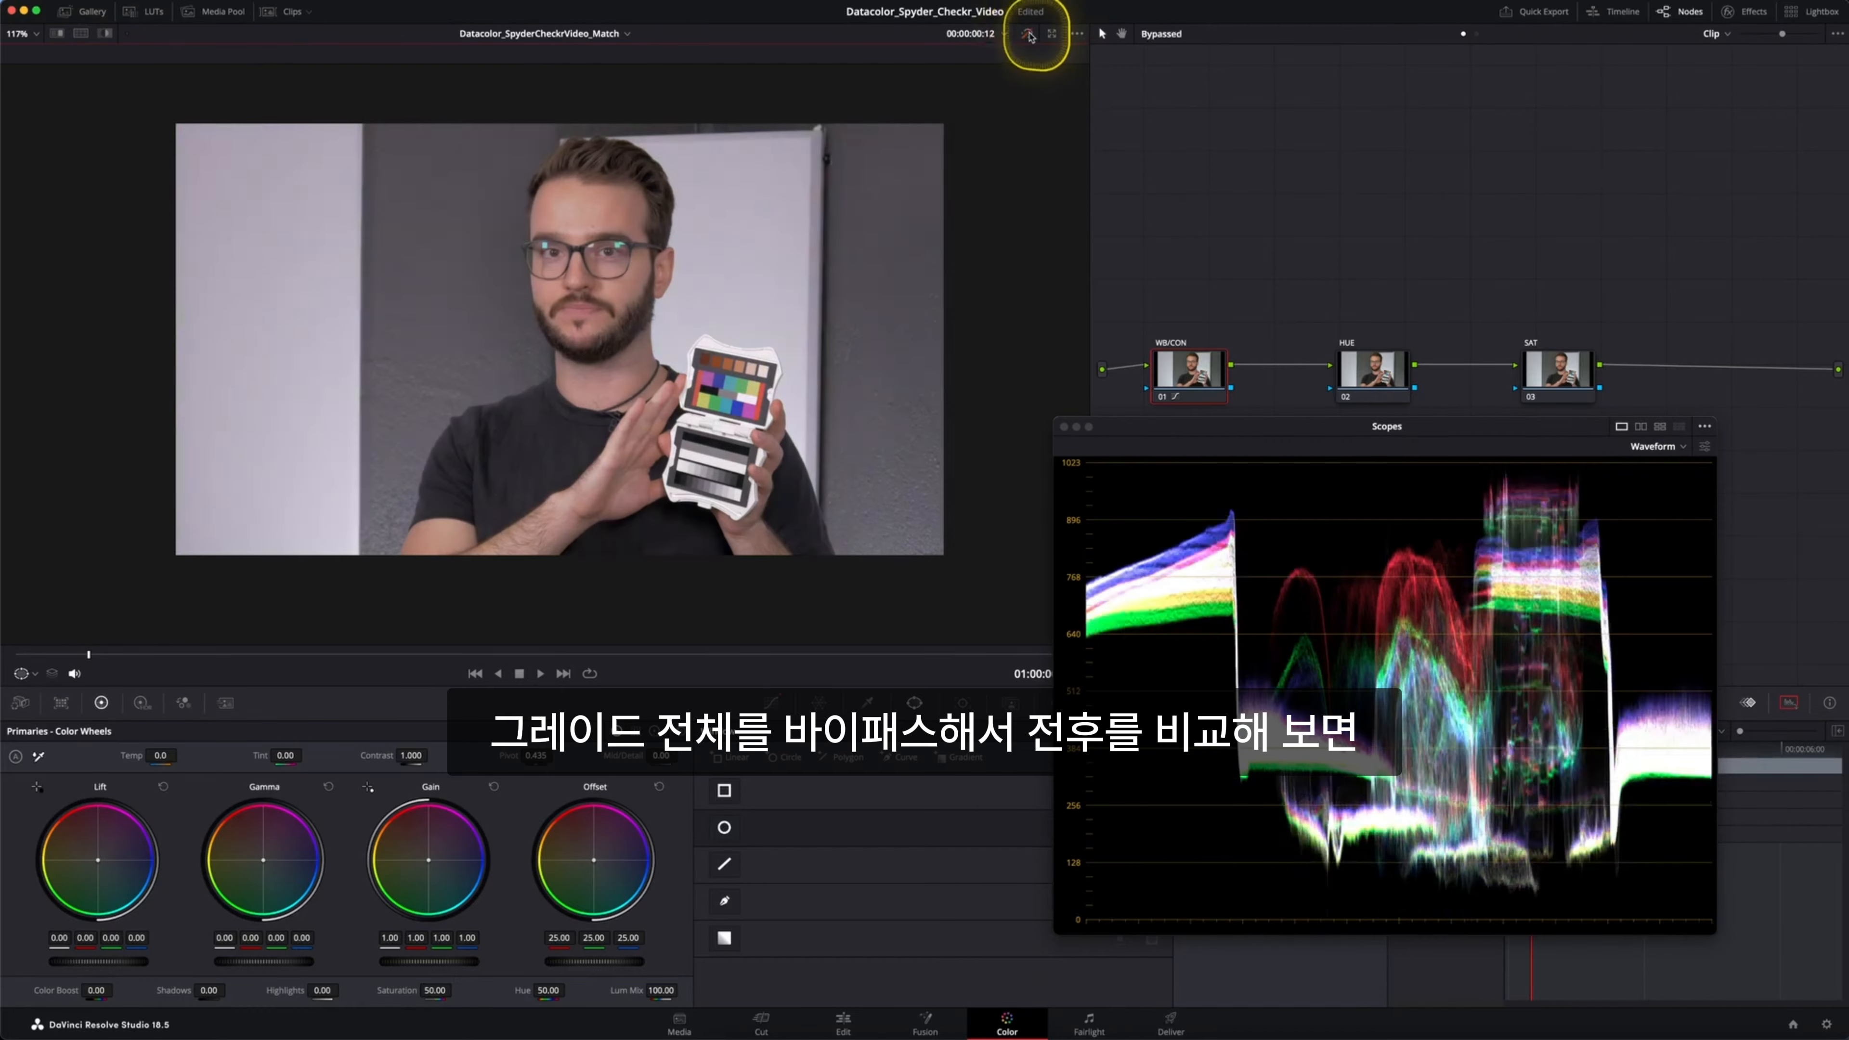
click(1026, 34)
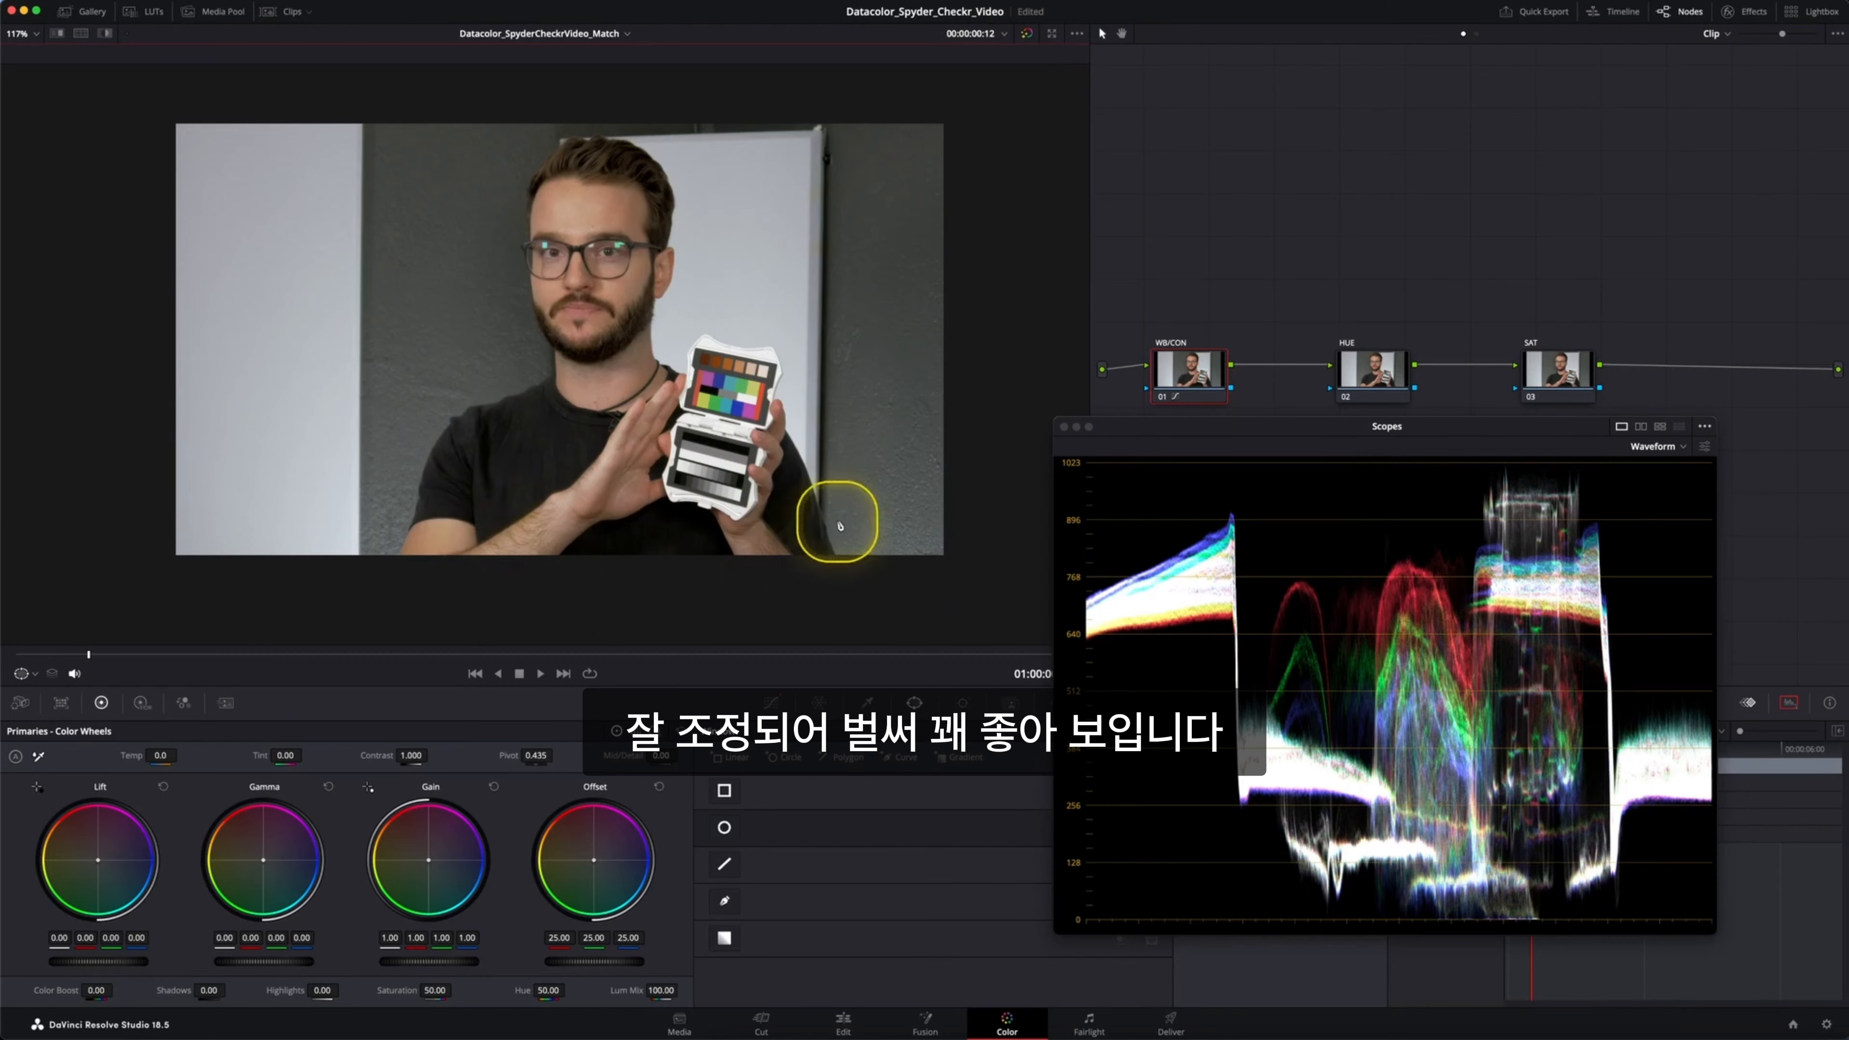
Select the HUE node and switch the scope from Waveform to Vectorscope
click(1344, 435)
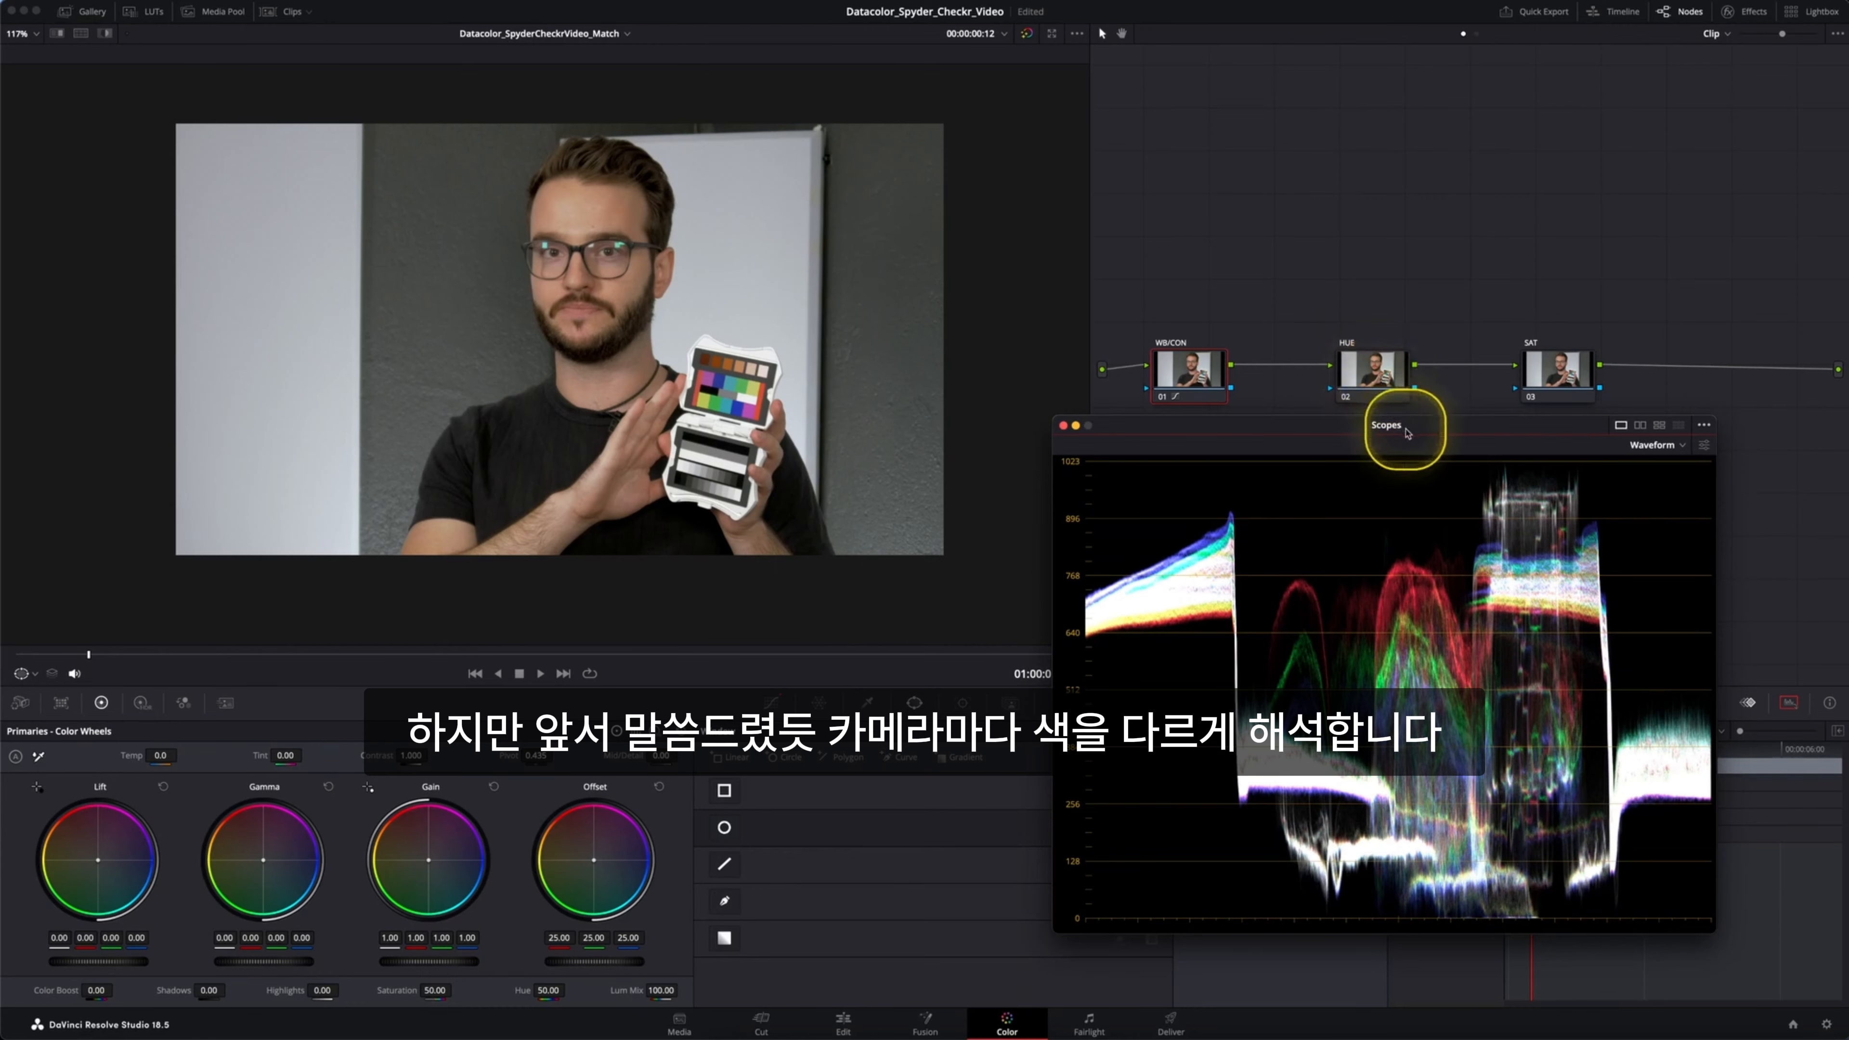
click(1383, 375)
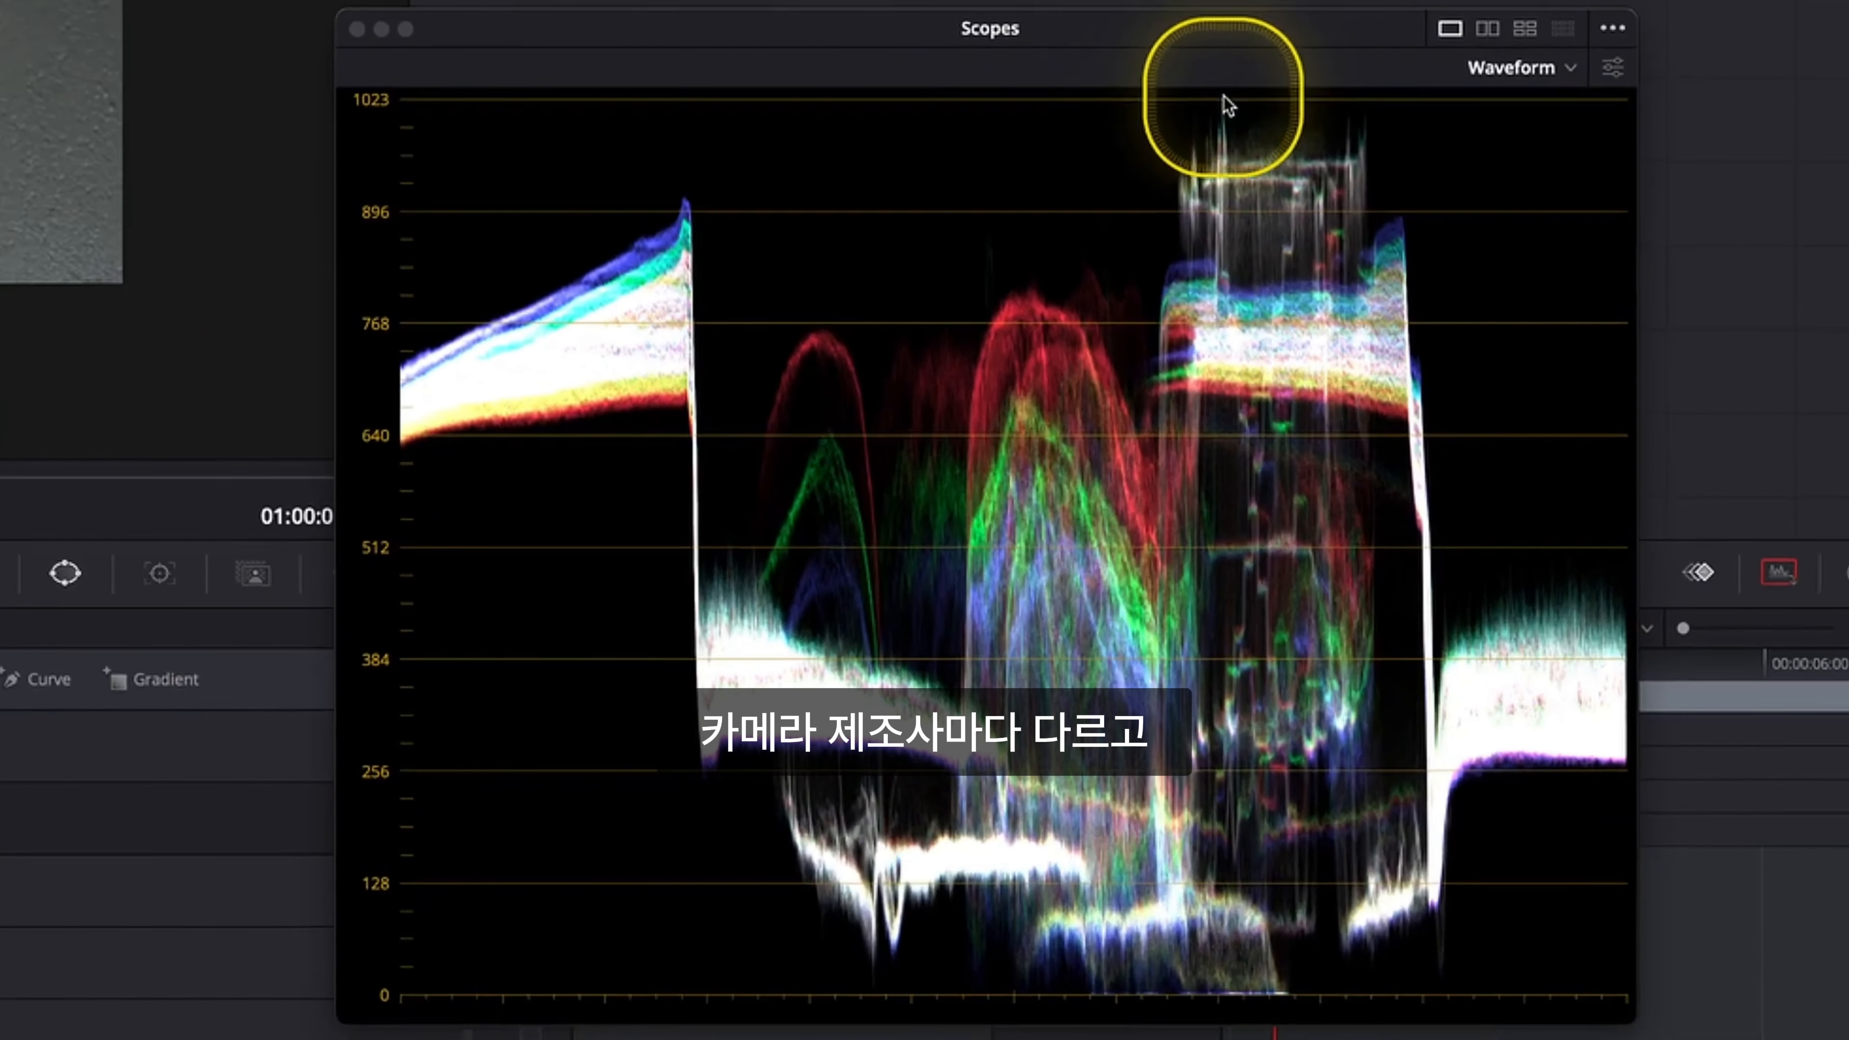
click(1567, 64)
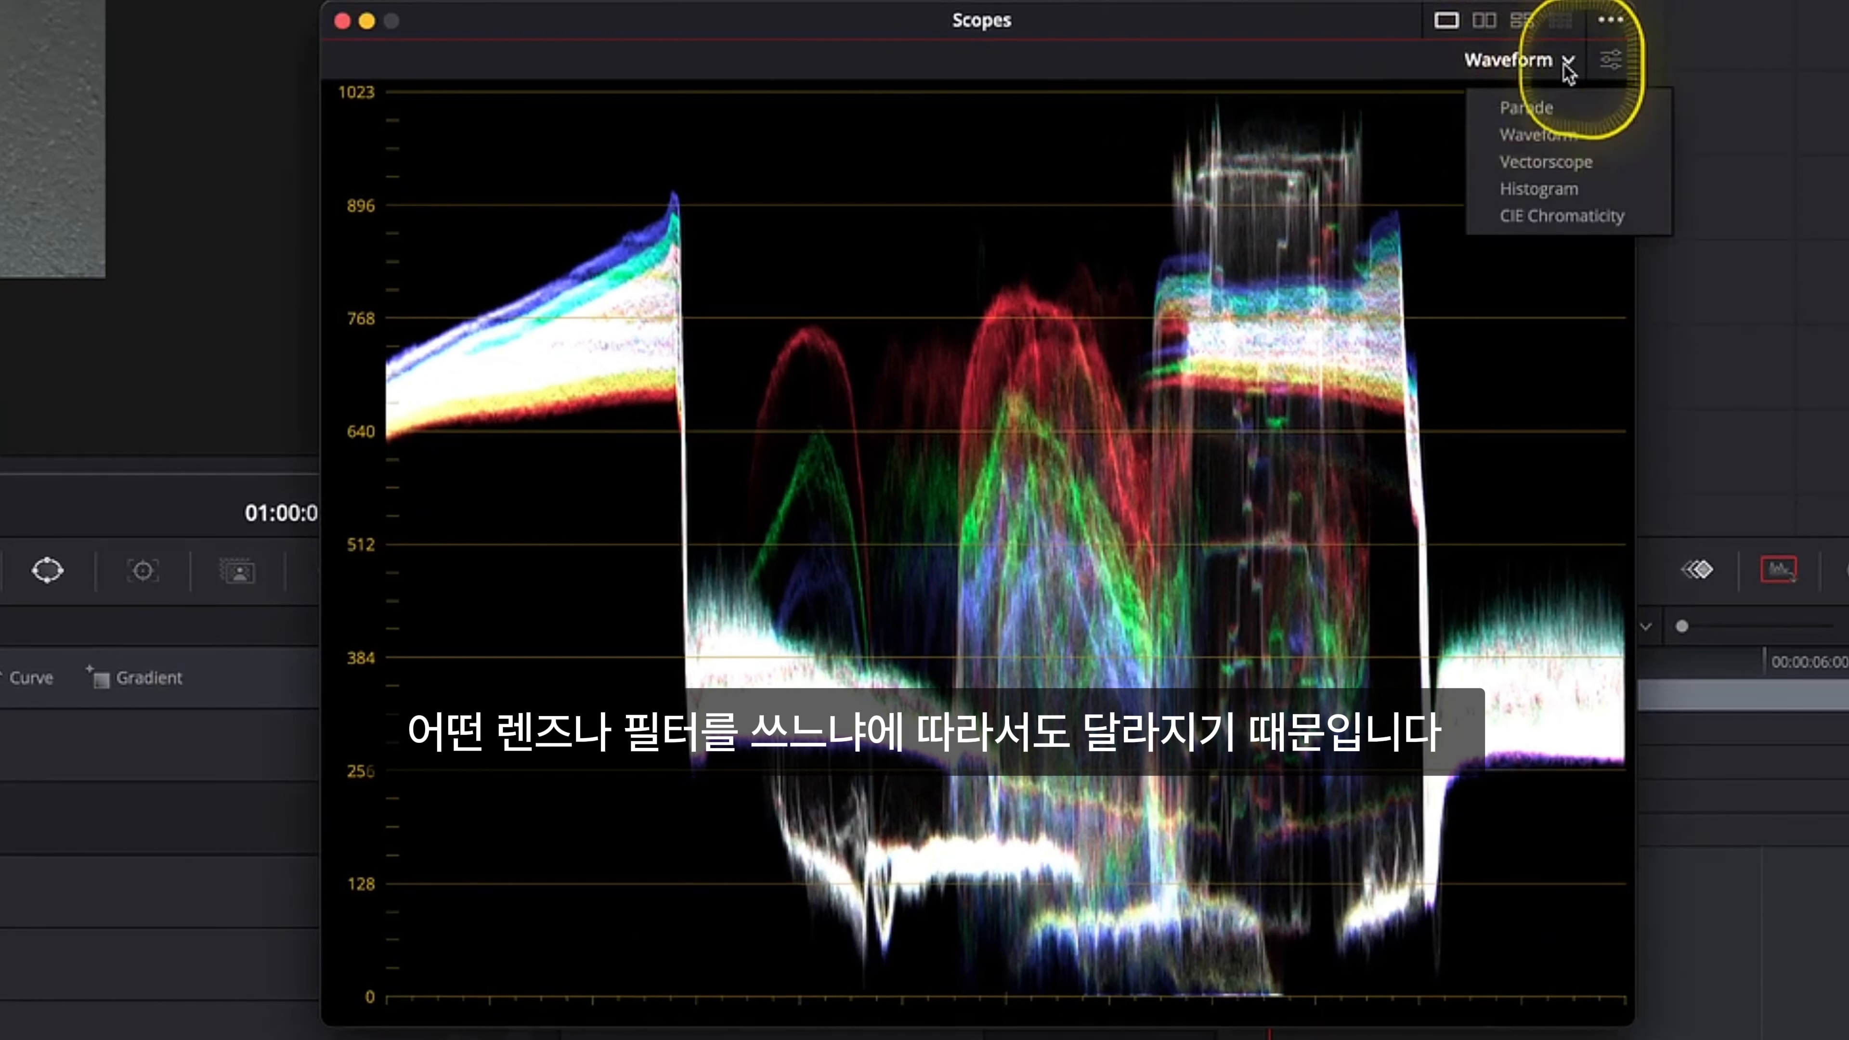
click(1563, 171)
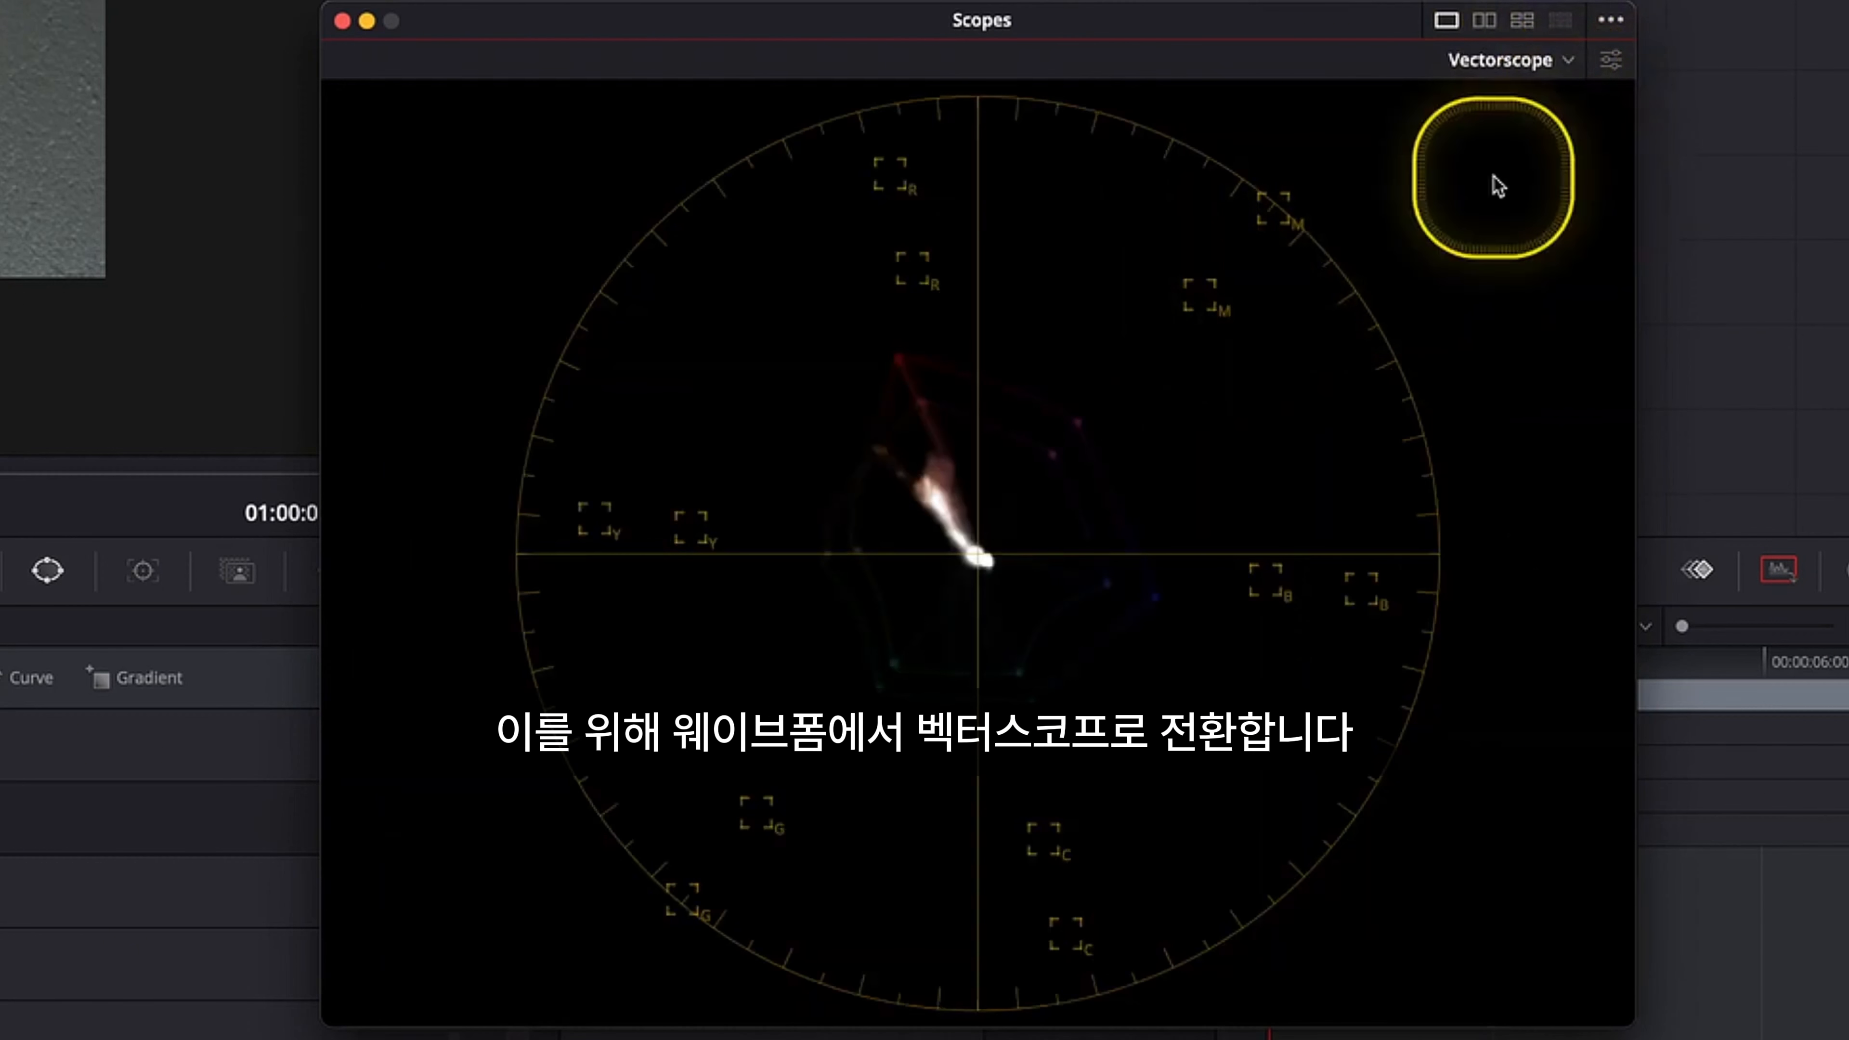
Raise the vectorscope trace's brightness to maximum and enable Show 2x Zoom and Show Skin Tone Indicator
click(1610, 60)
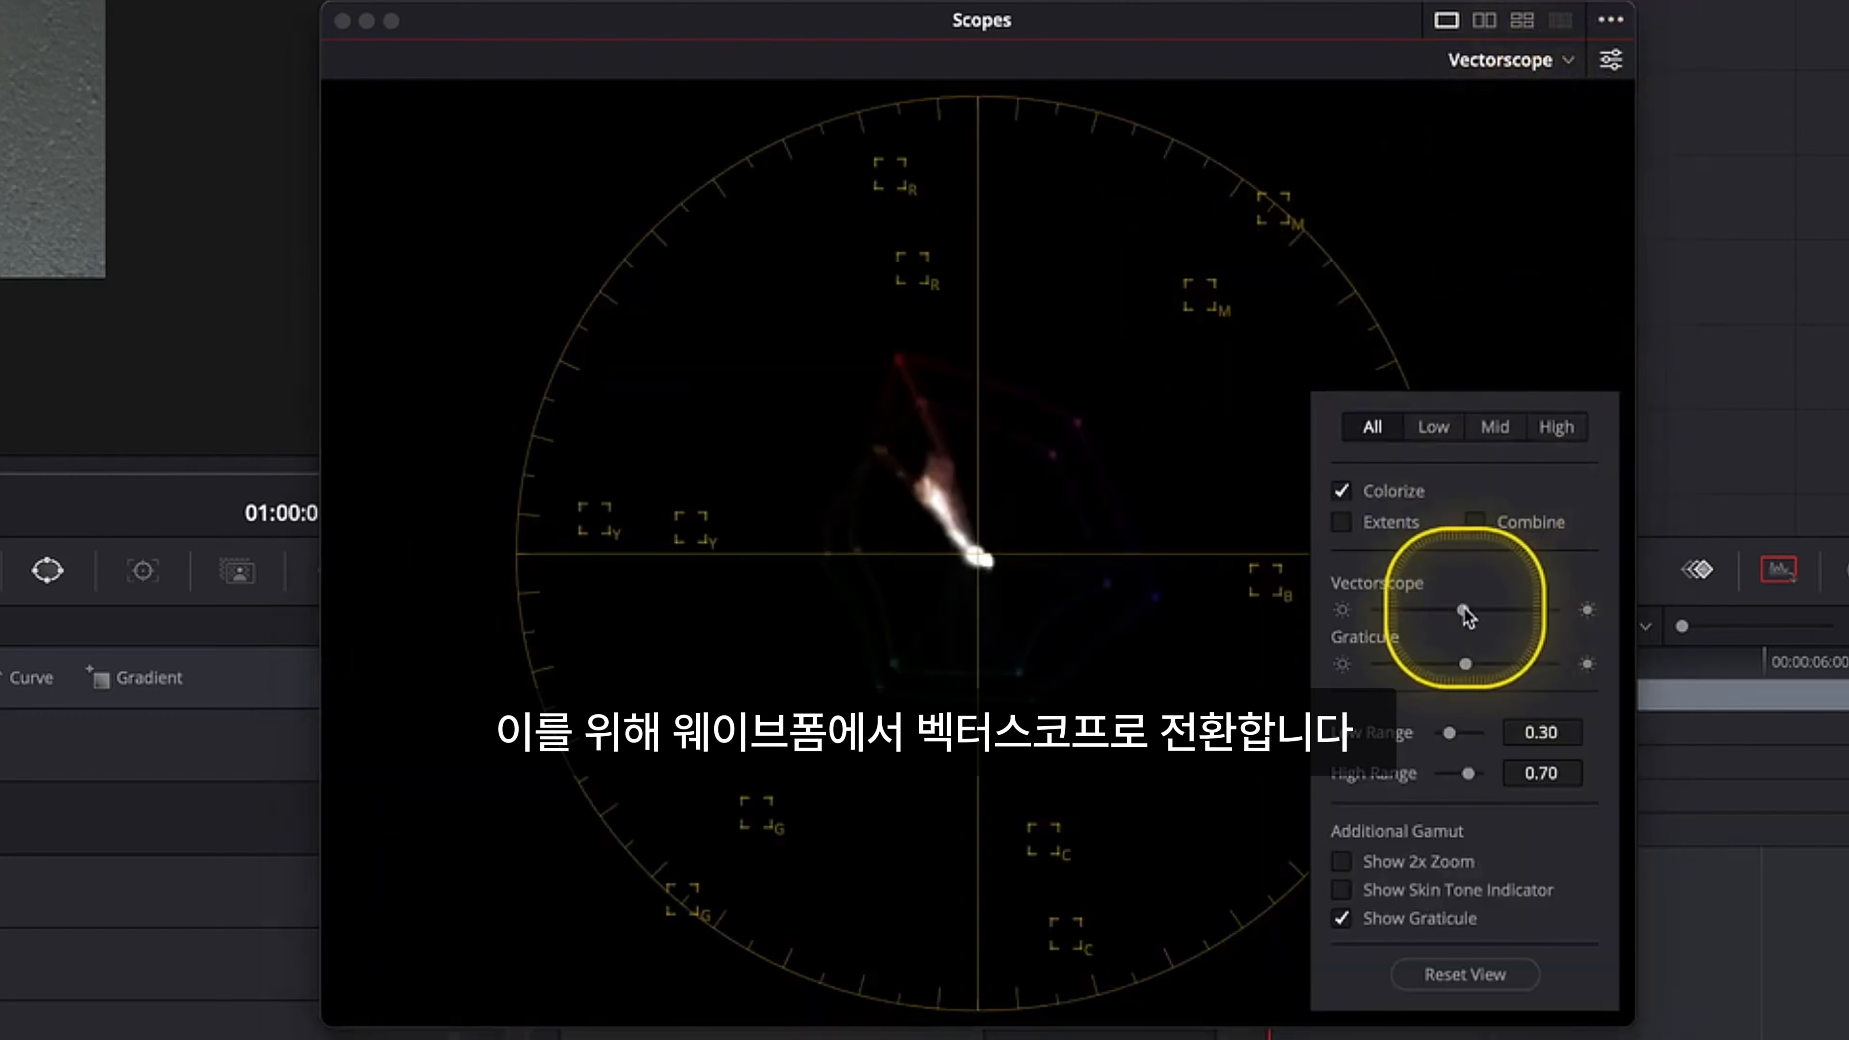
drag(1462, 610, 1631, 619)
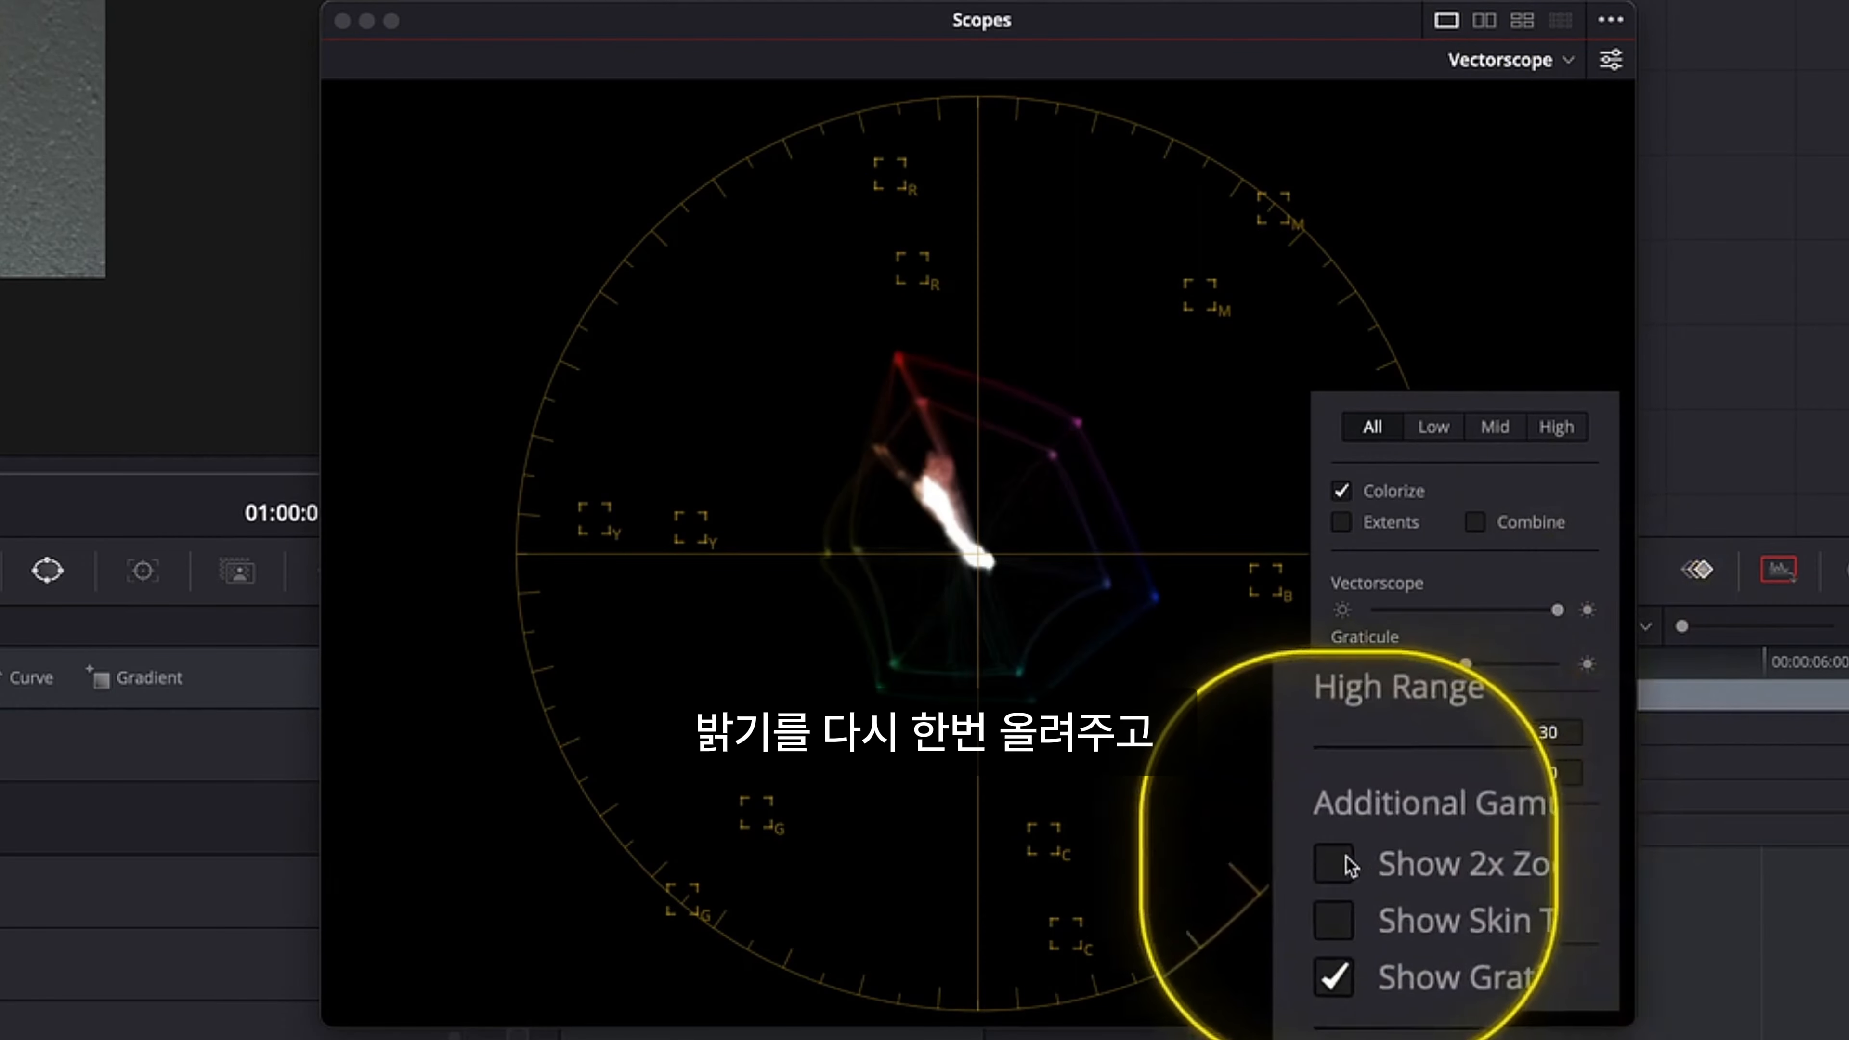
click(1345, 863)
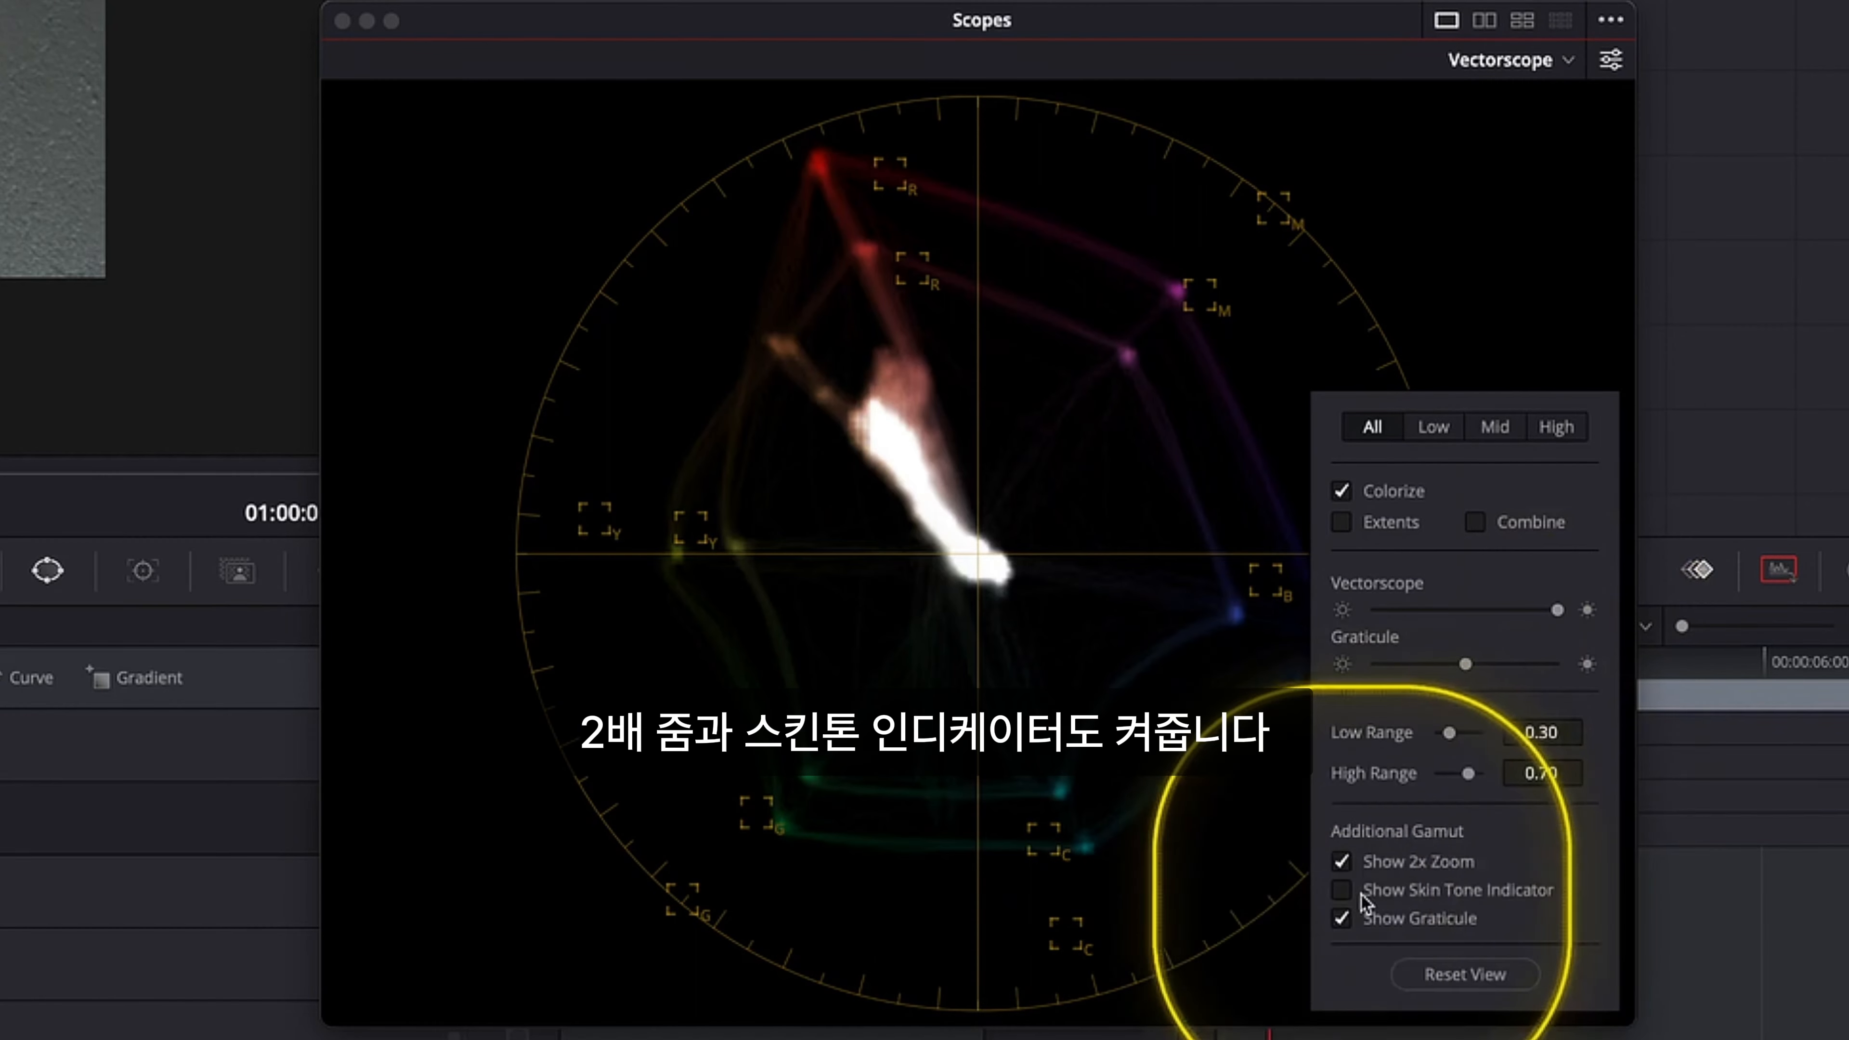
click(1347, 890)
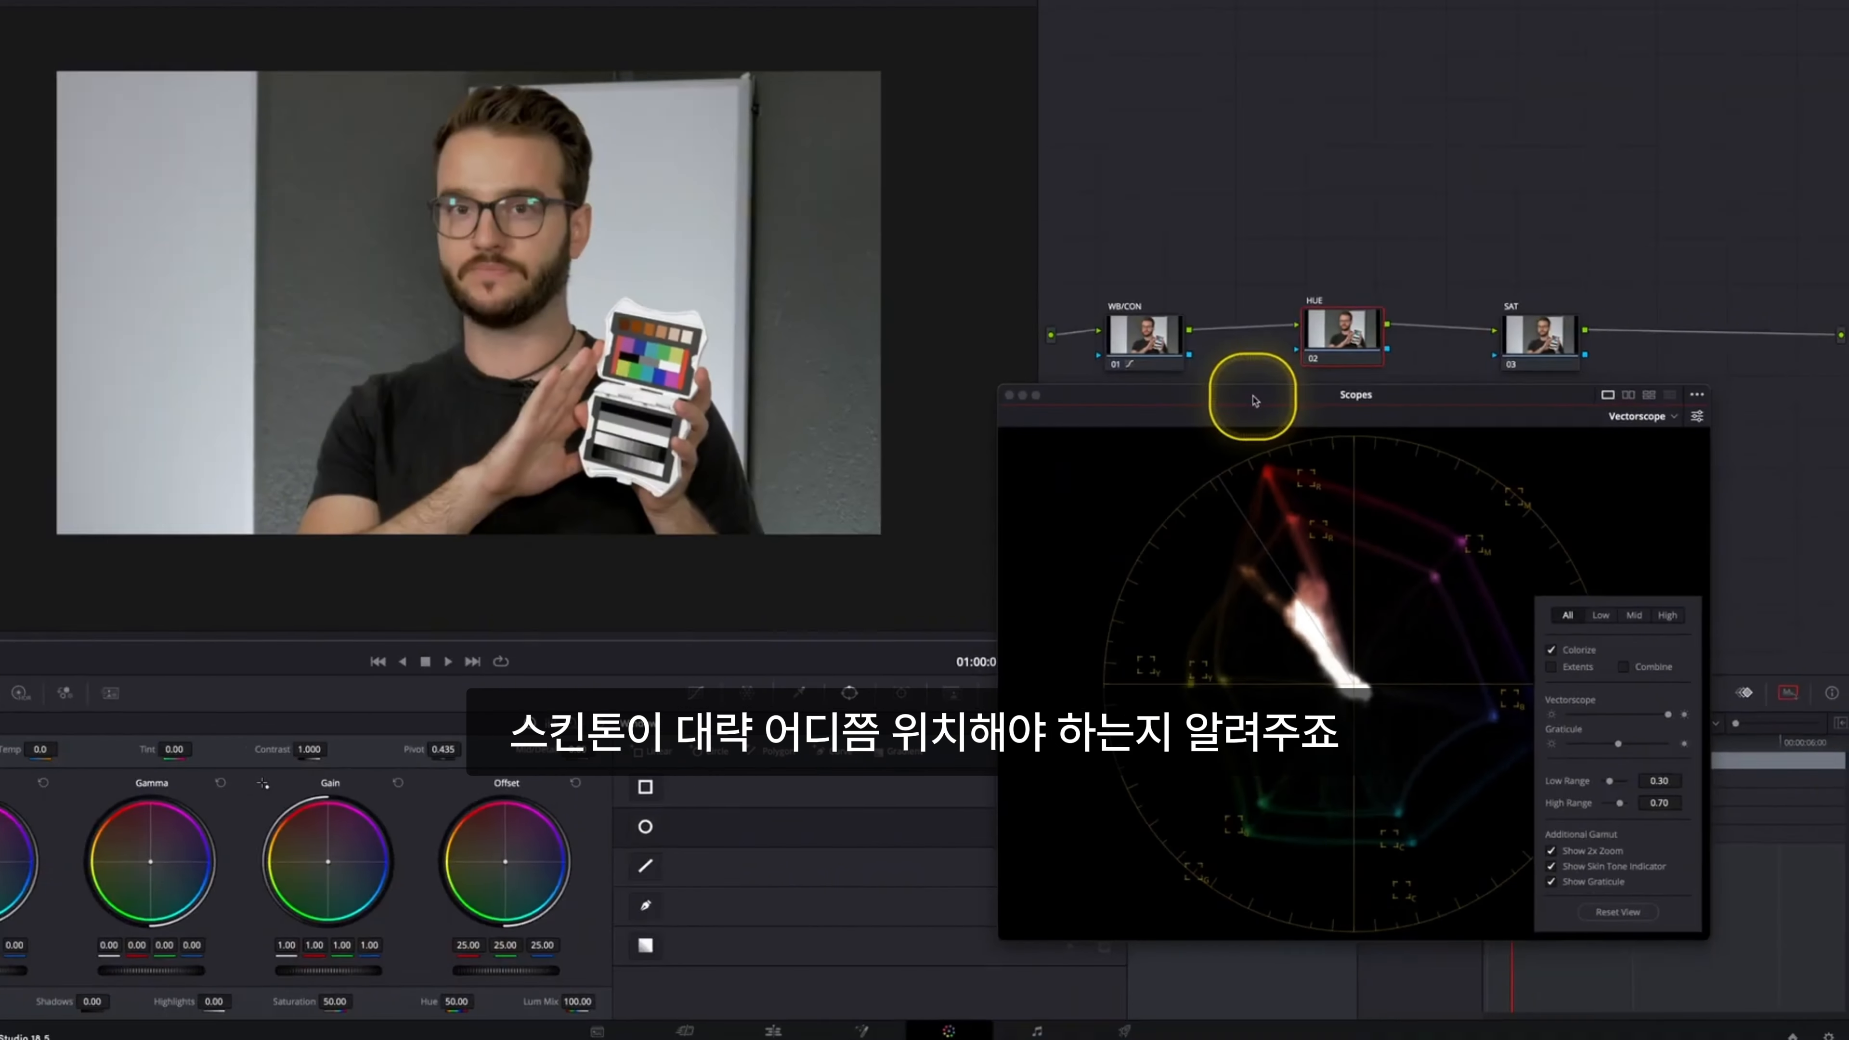
Open the Hue vs Hue curve on the HUE node and add control points for all six colors
click(1356, 361)
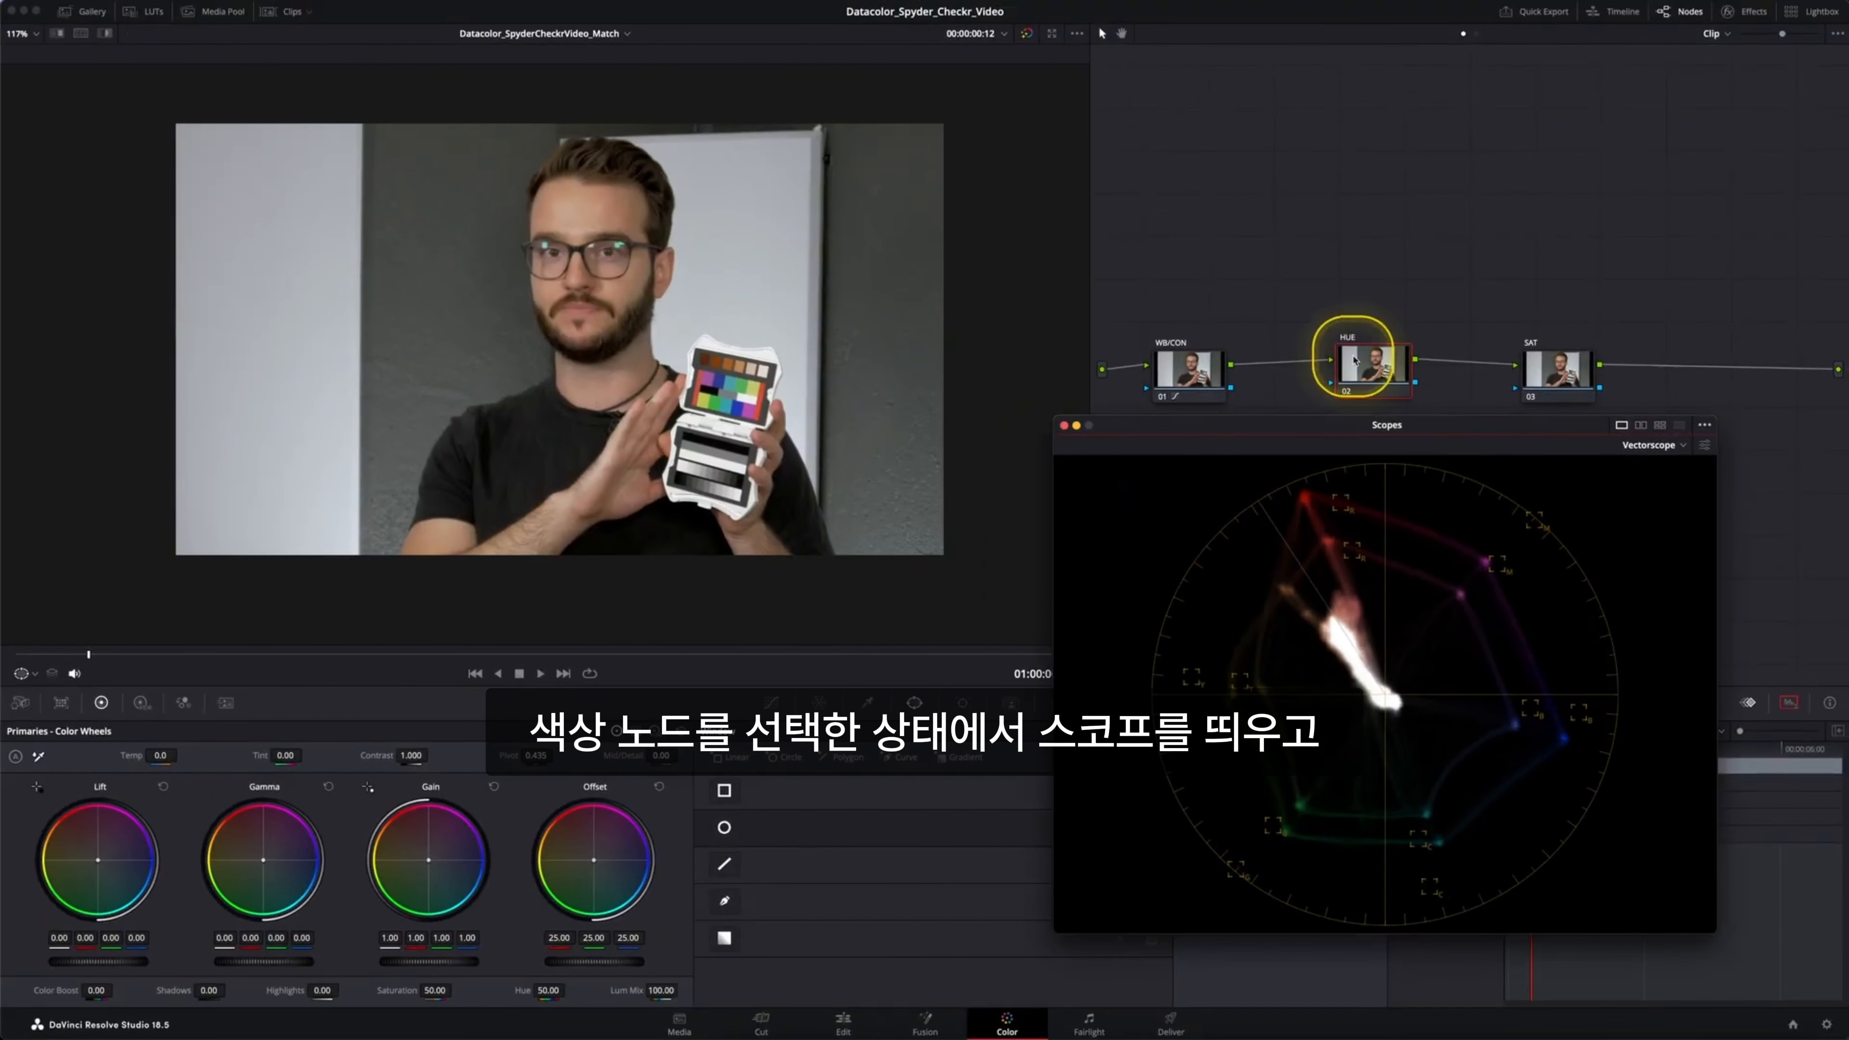
drag(1399, 432, 1467, 95)
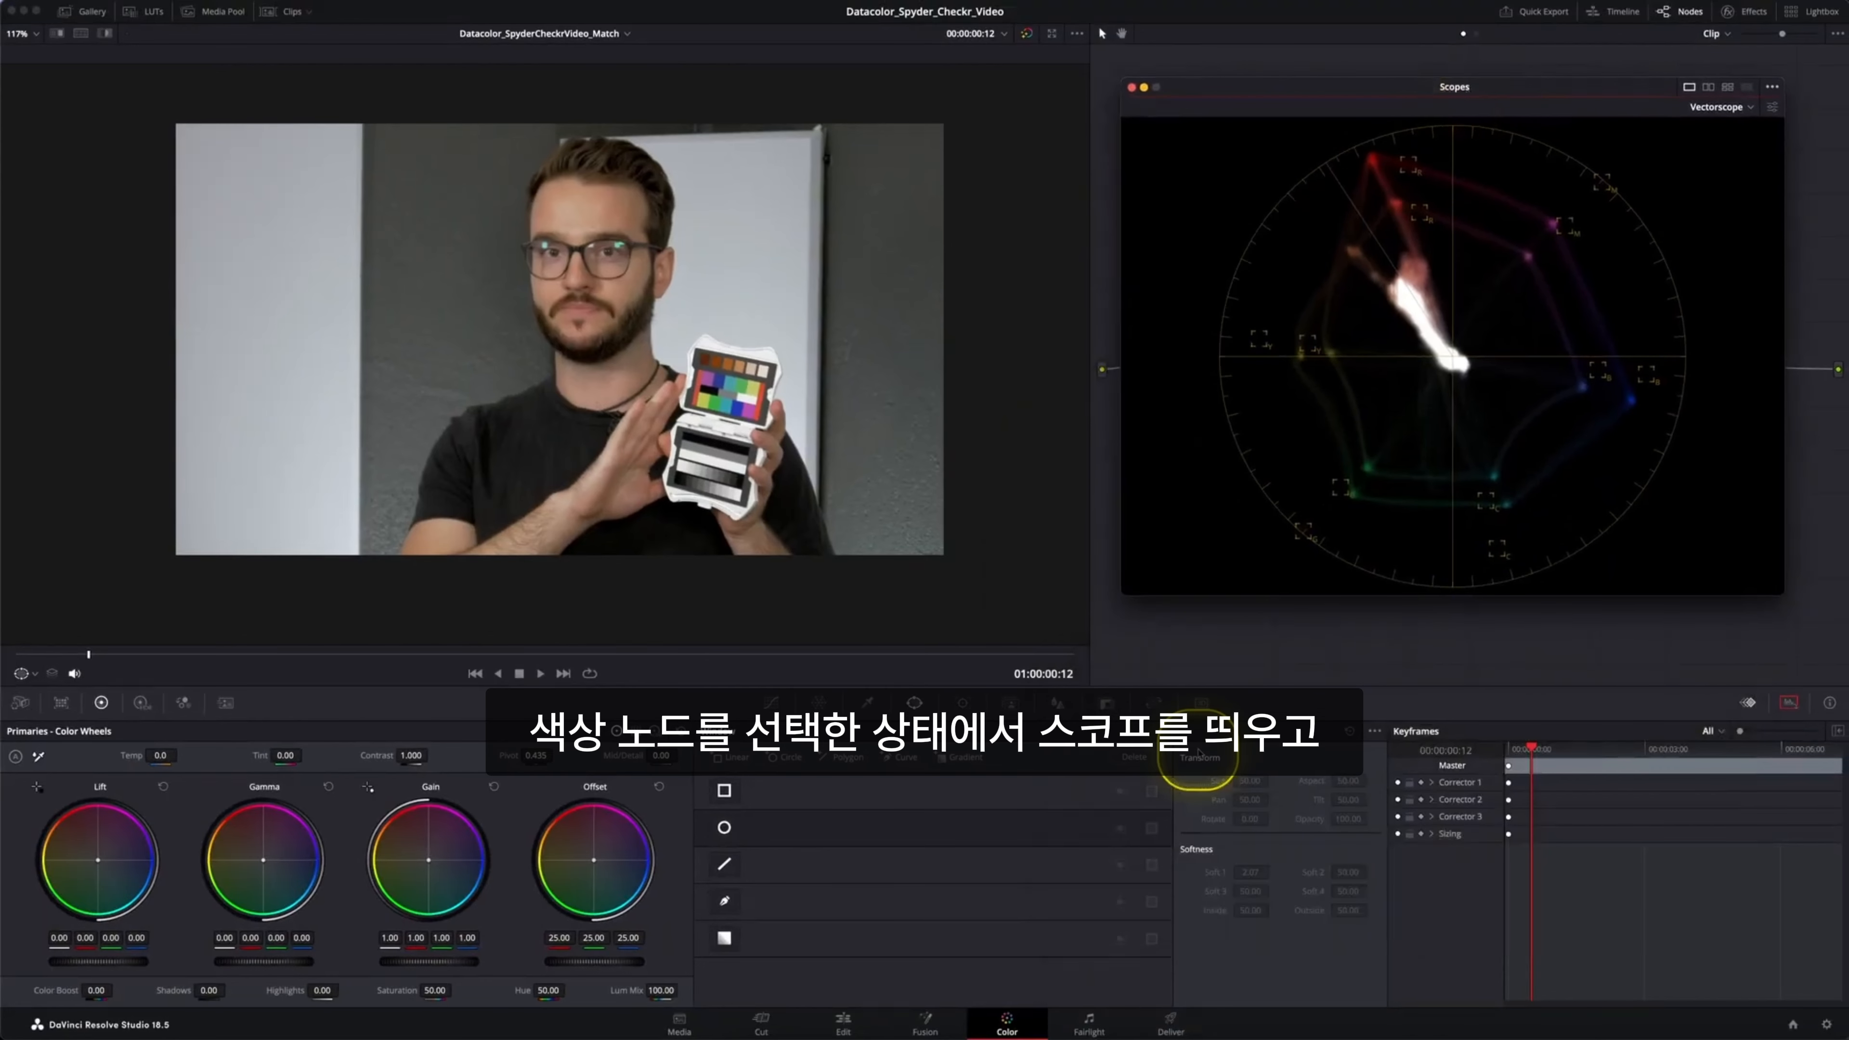
click(773, 703)
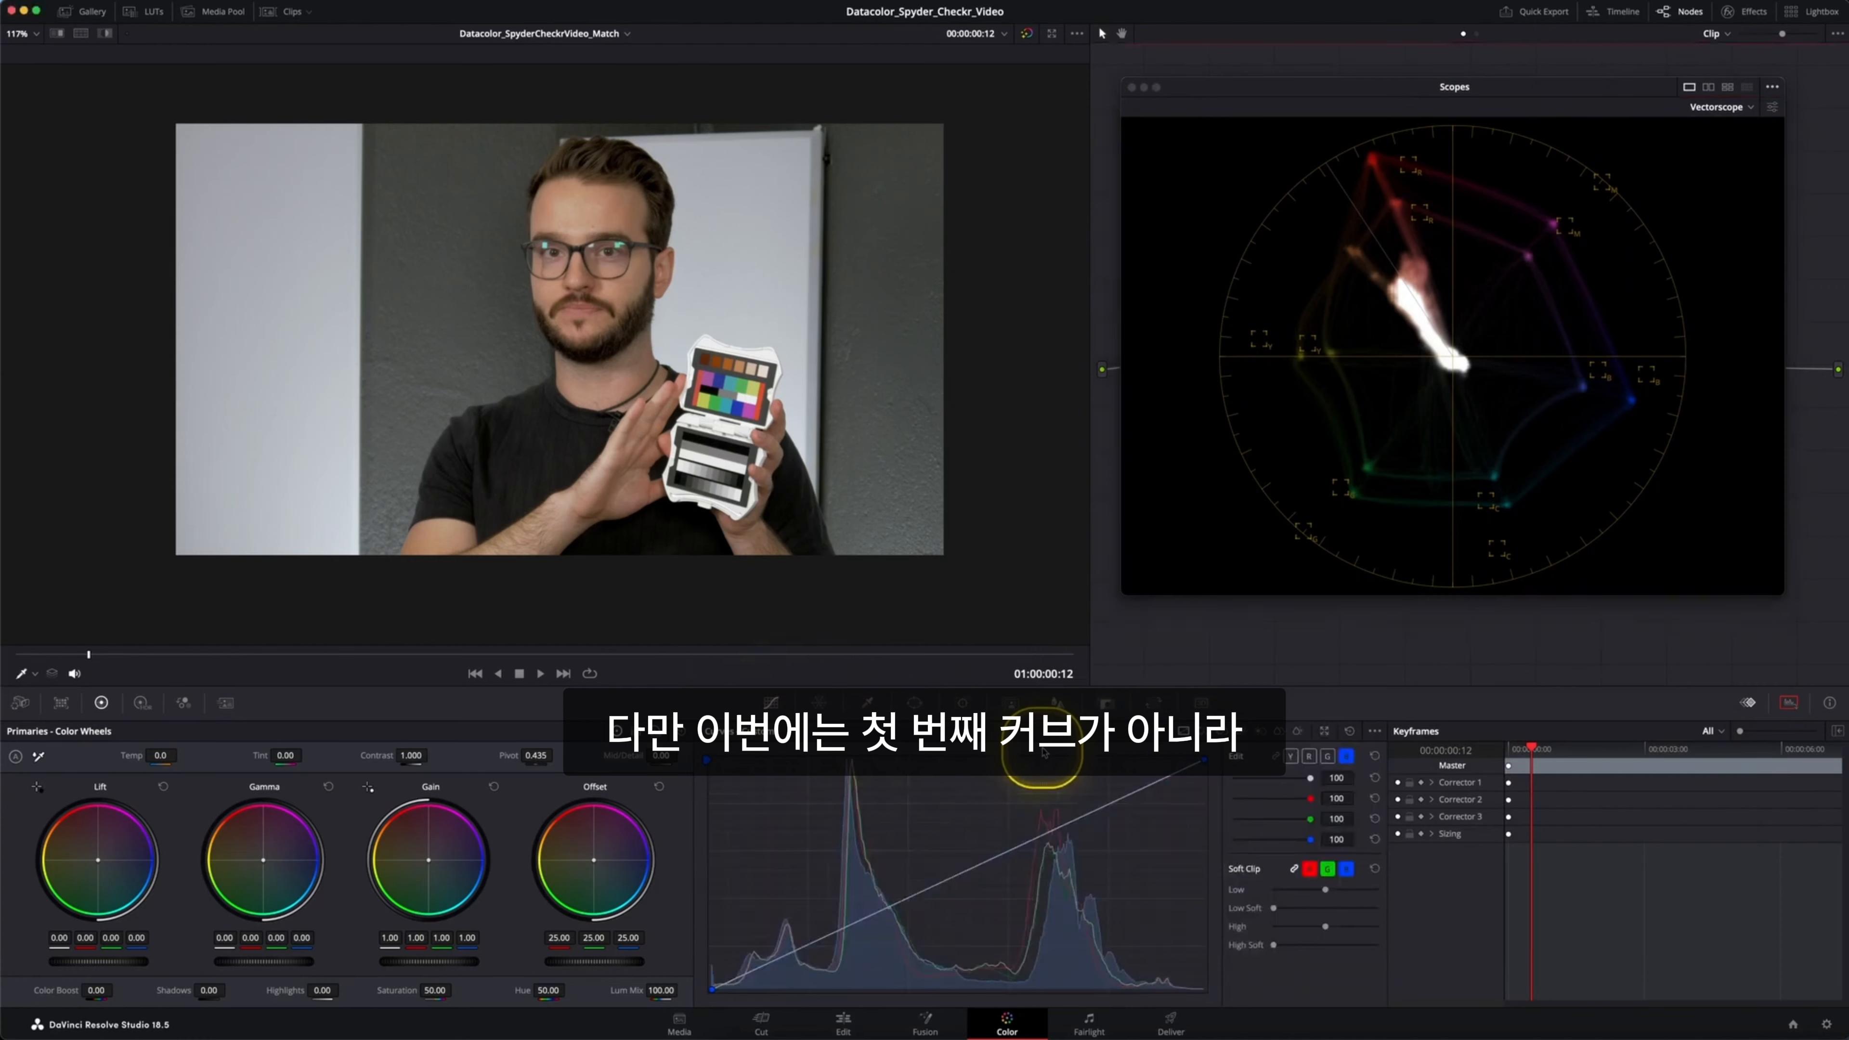
click(1202, 731)
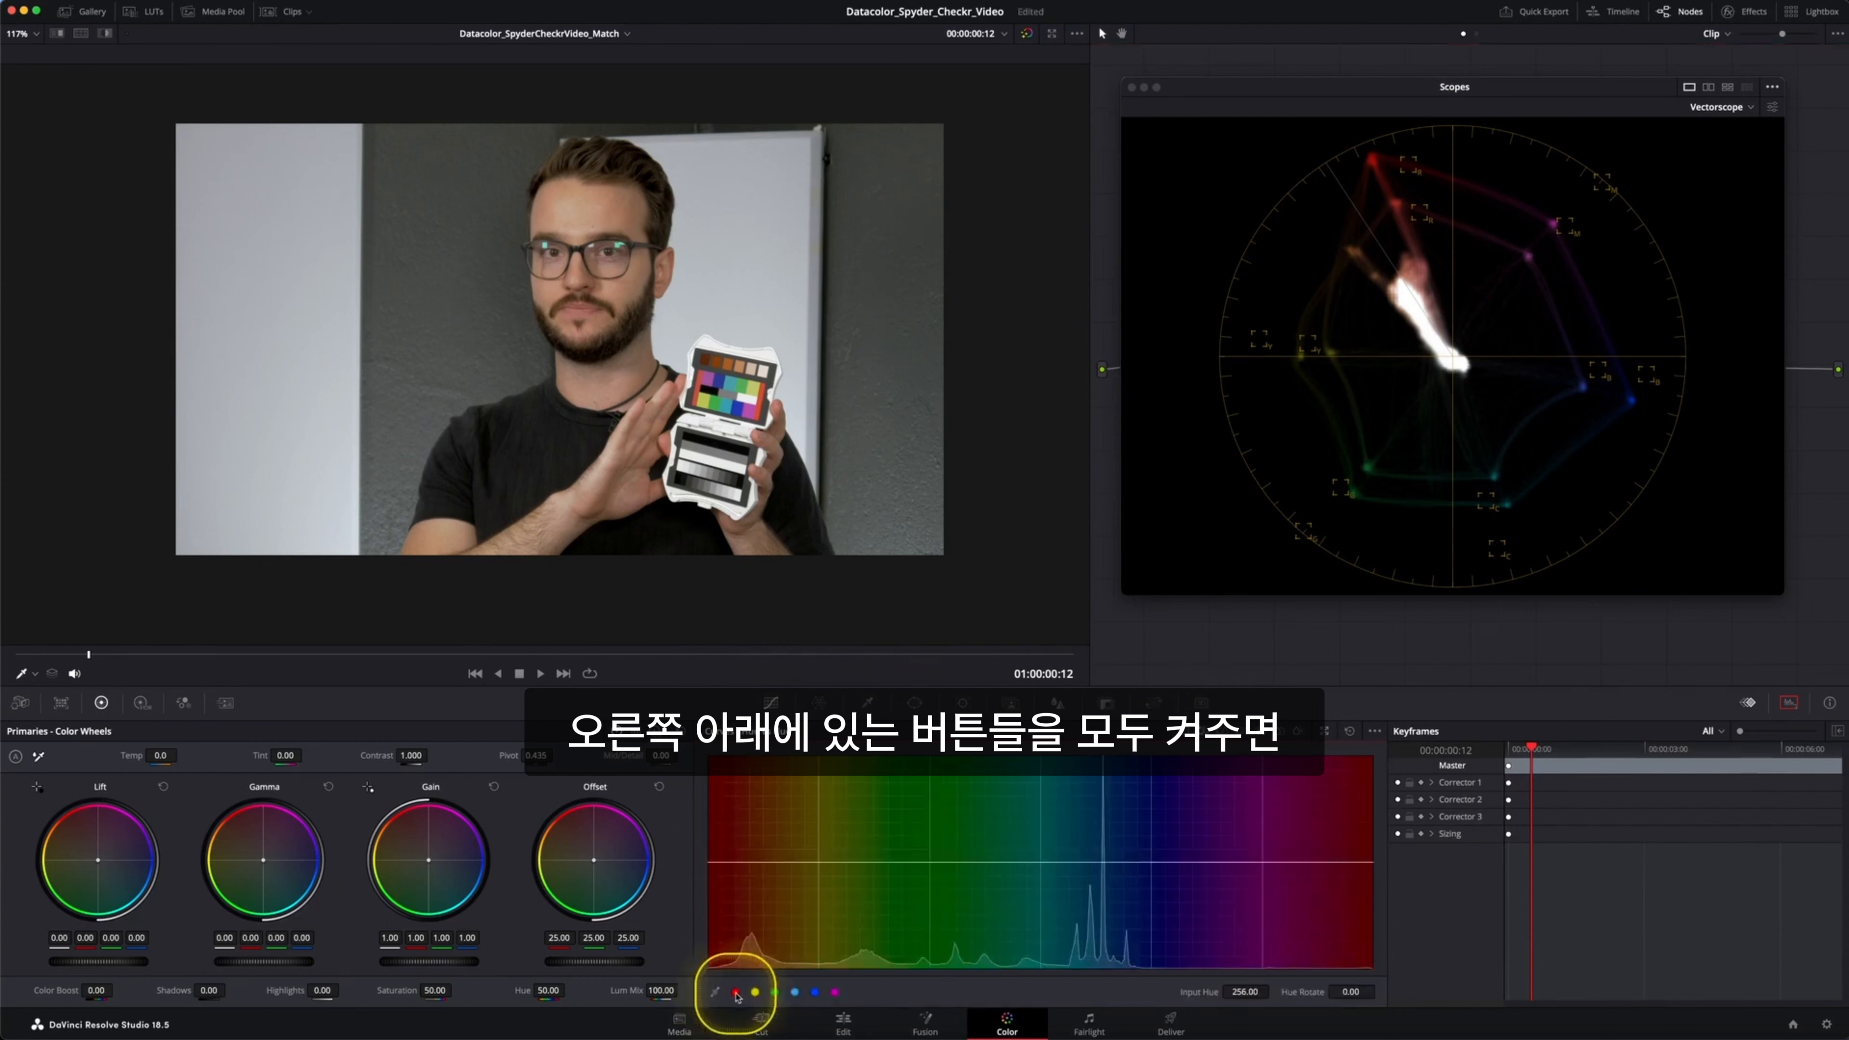
click(833, 991)
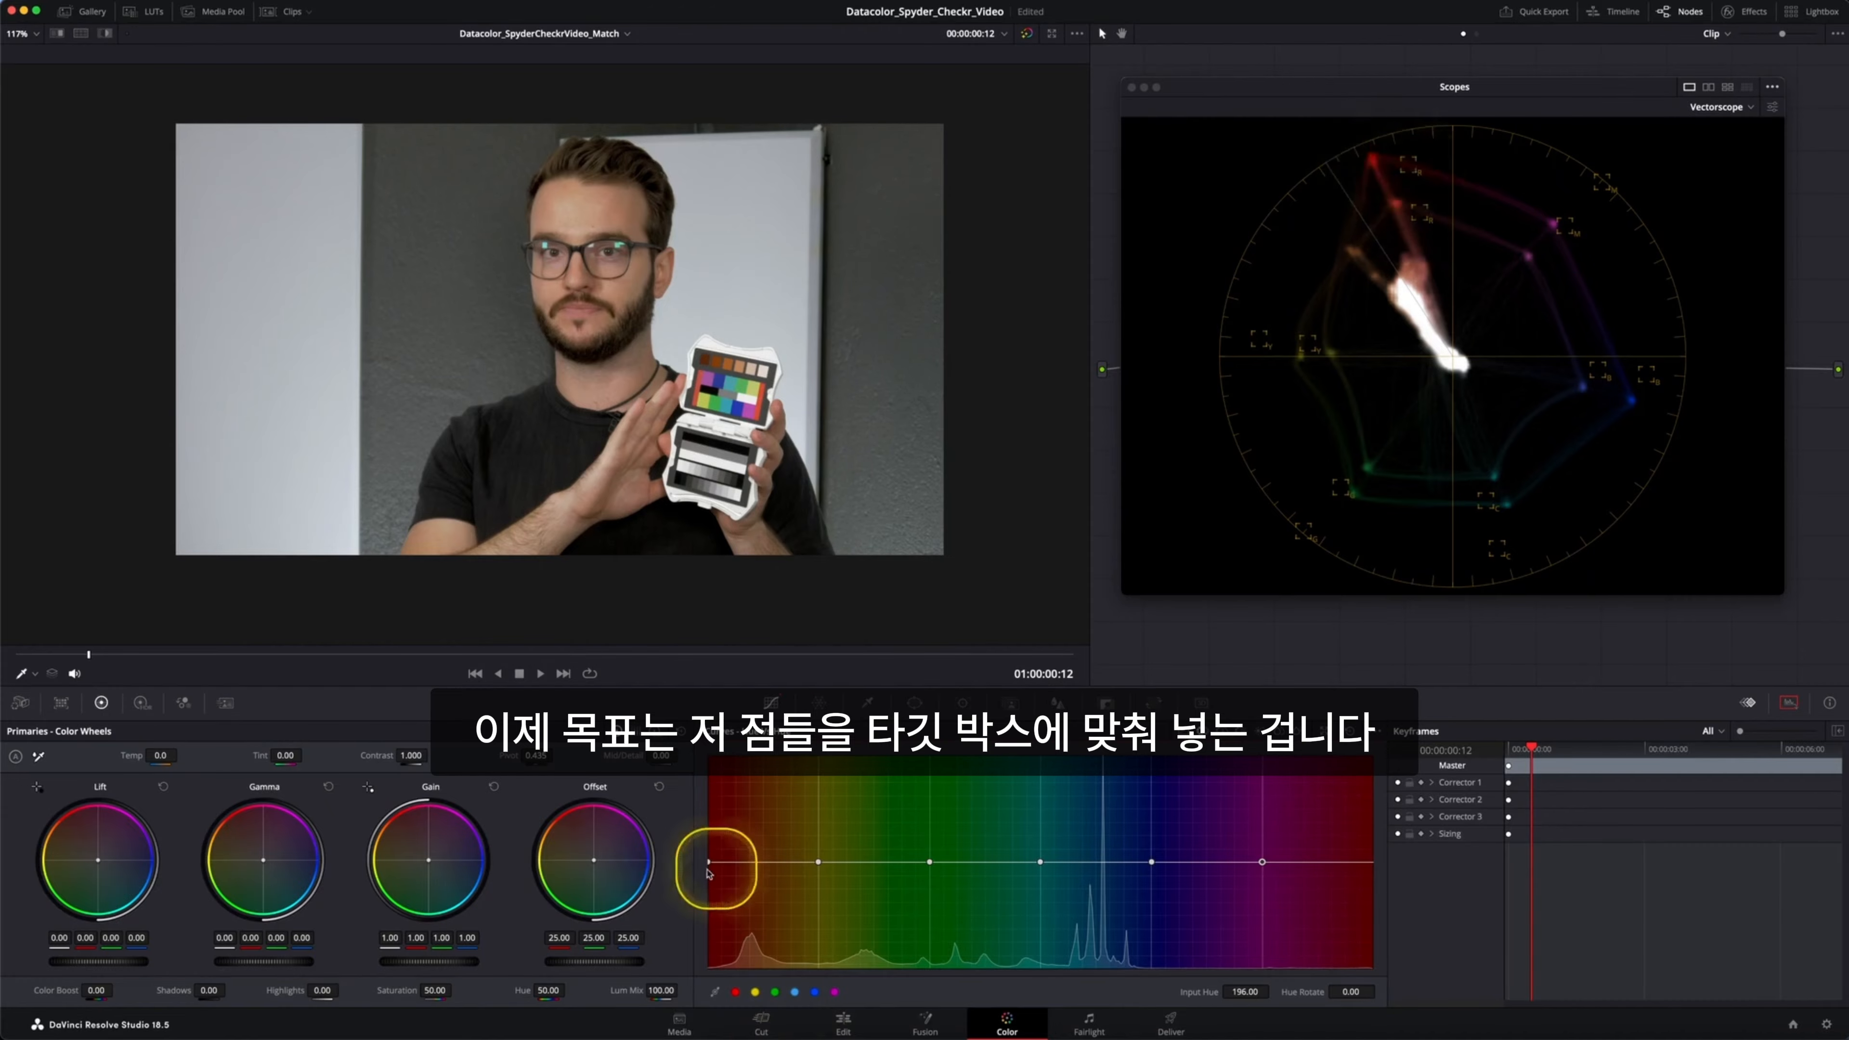
Align the six Hue vs Hue points with their vectorscope targets, rotating cyan 5.18, blue about -8.63 and magenta 4.03
drag(709, 863, 816, 863)
drag(930, 864, 930, 862)
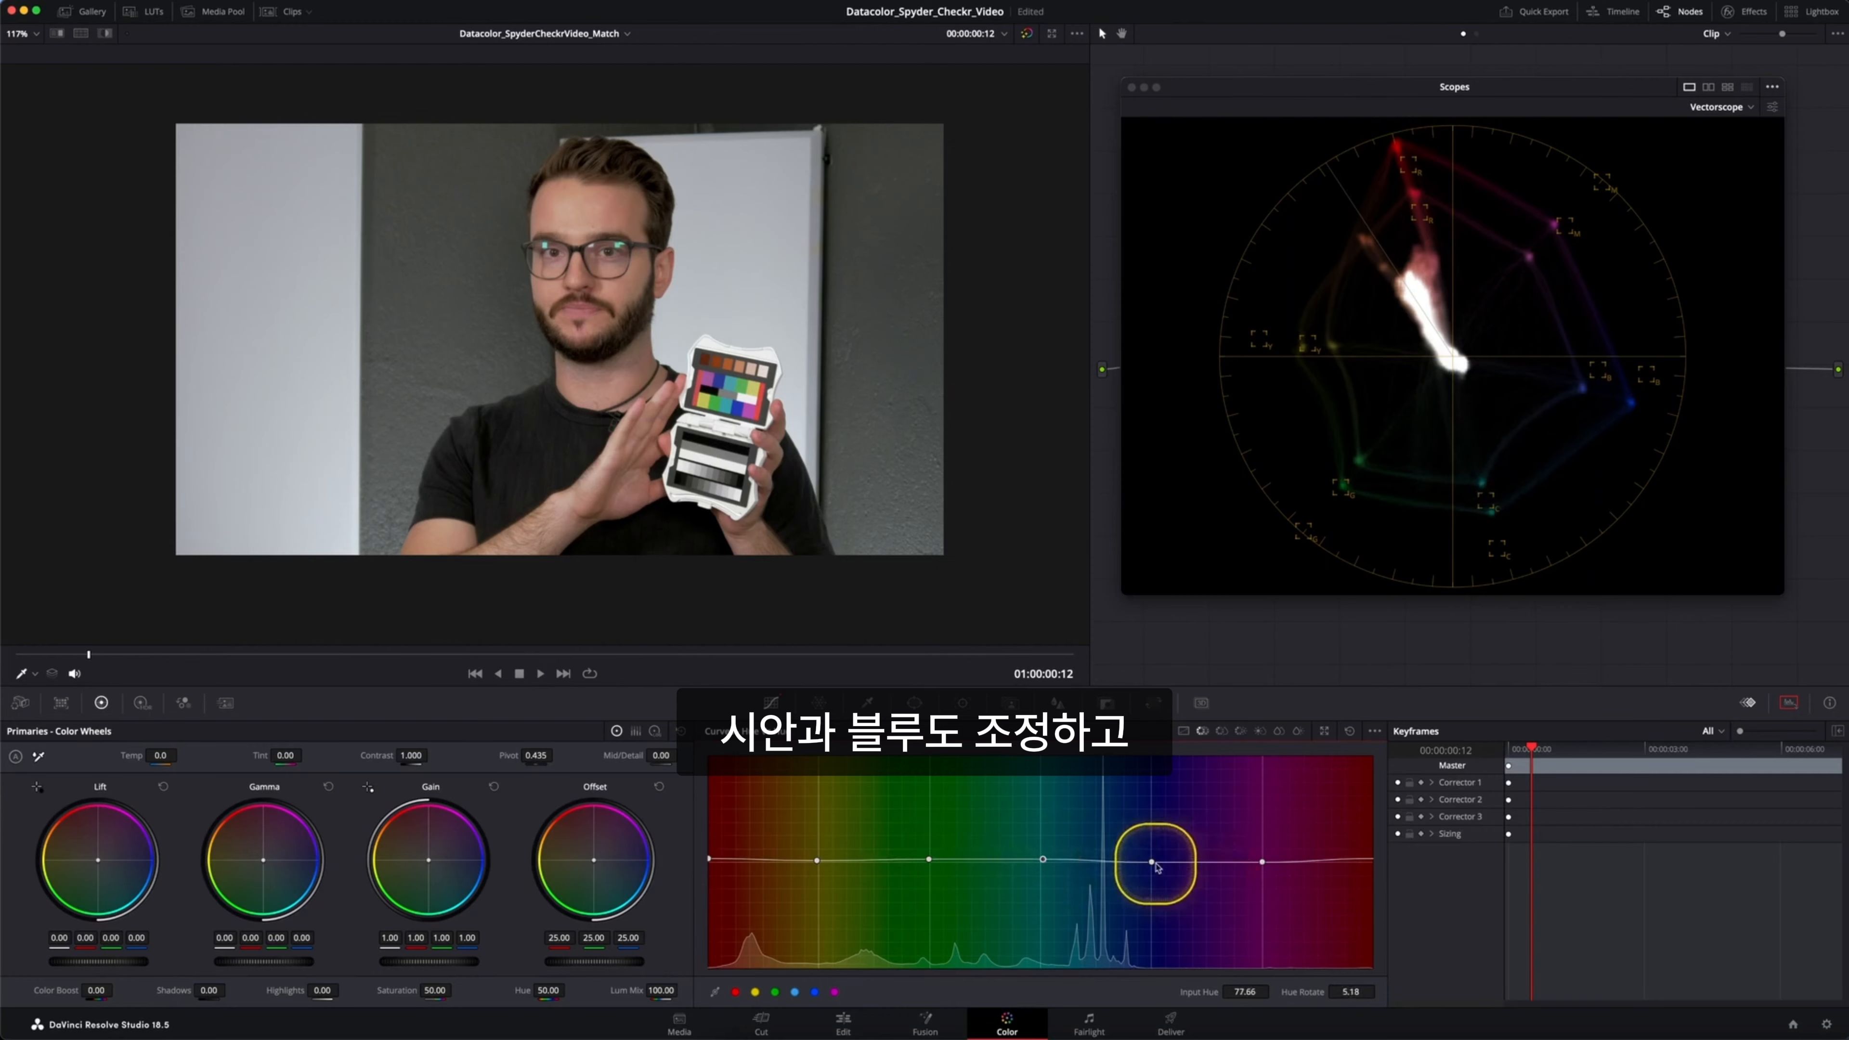
drag(1157, 867, 1153, 863)
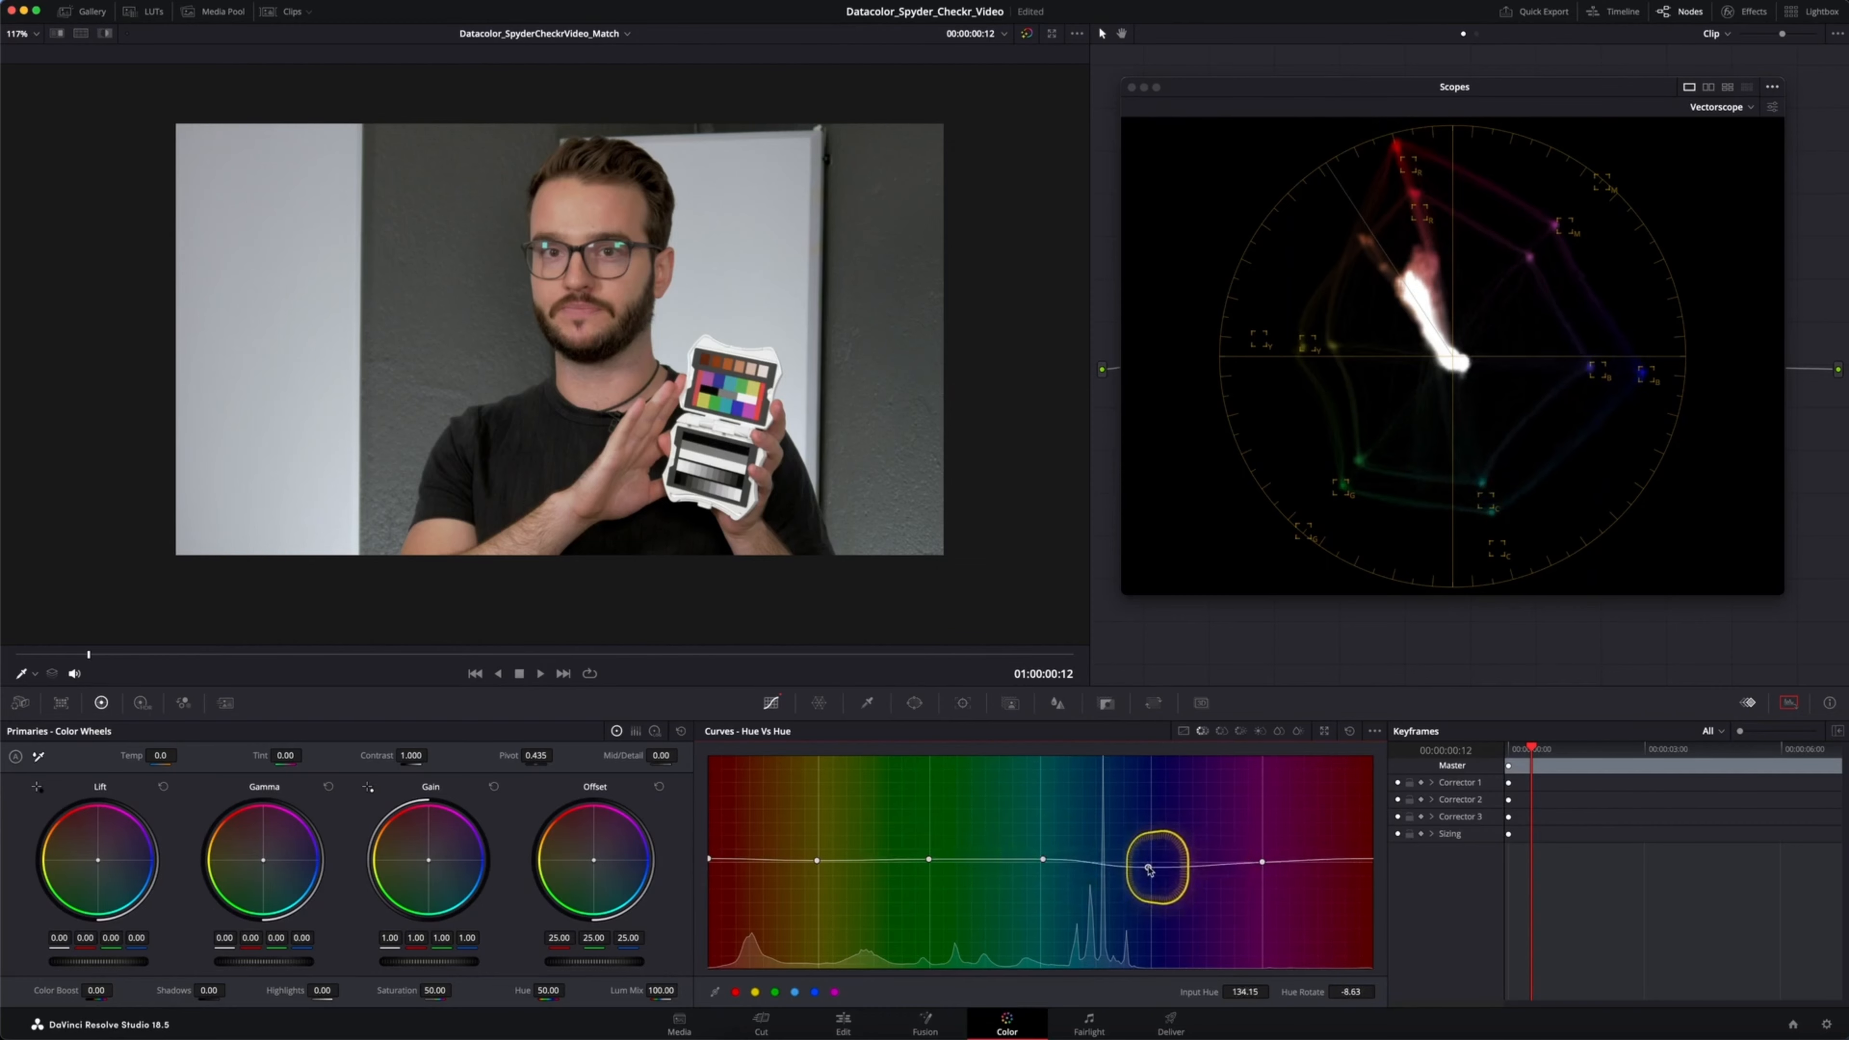
click(1261, 863)
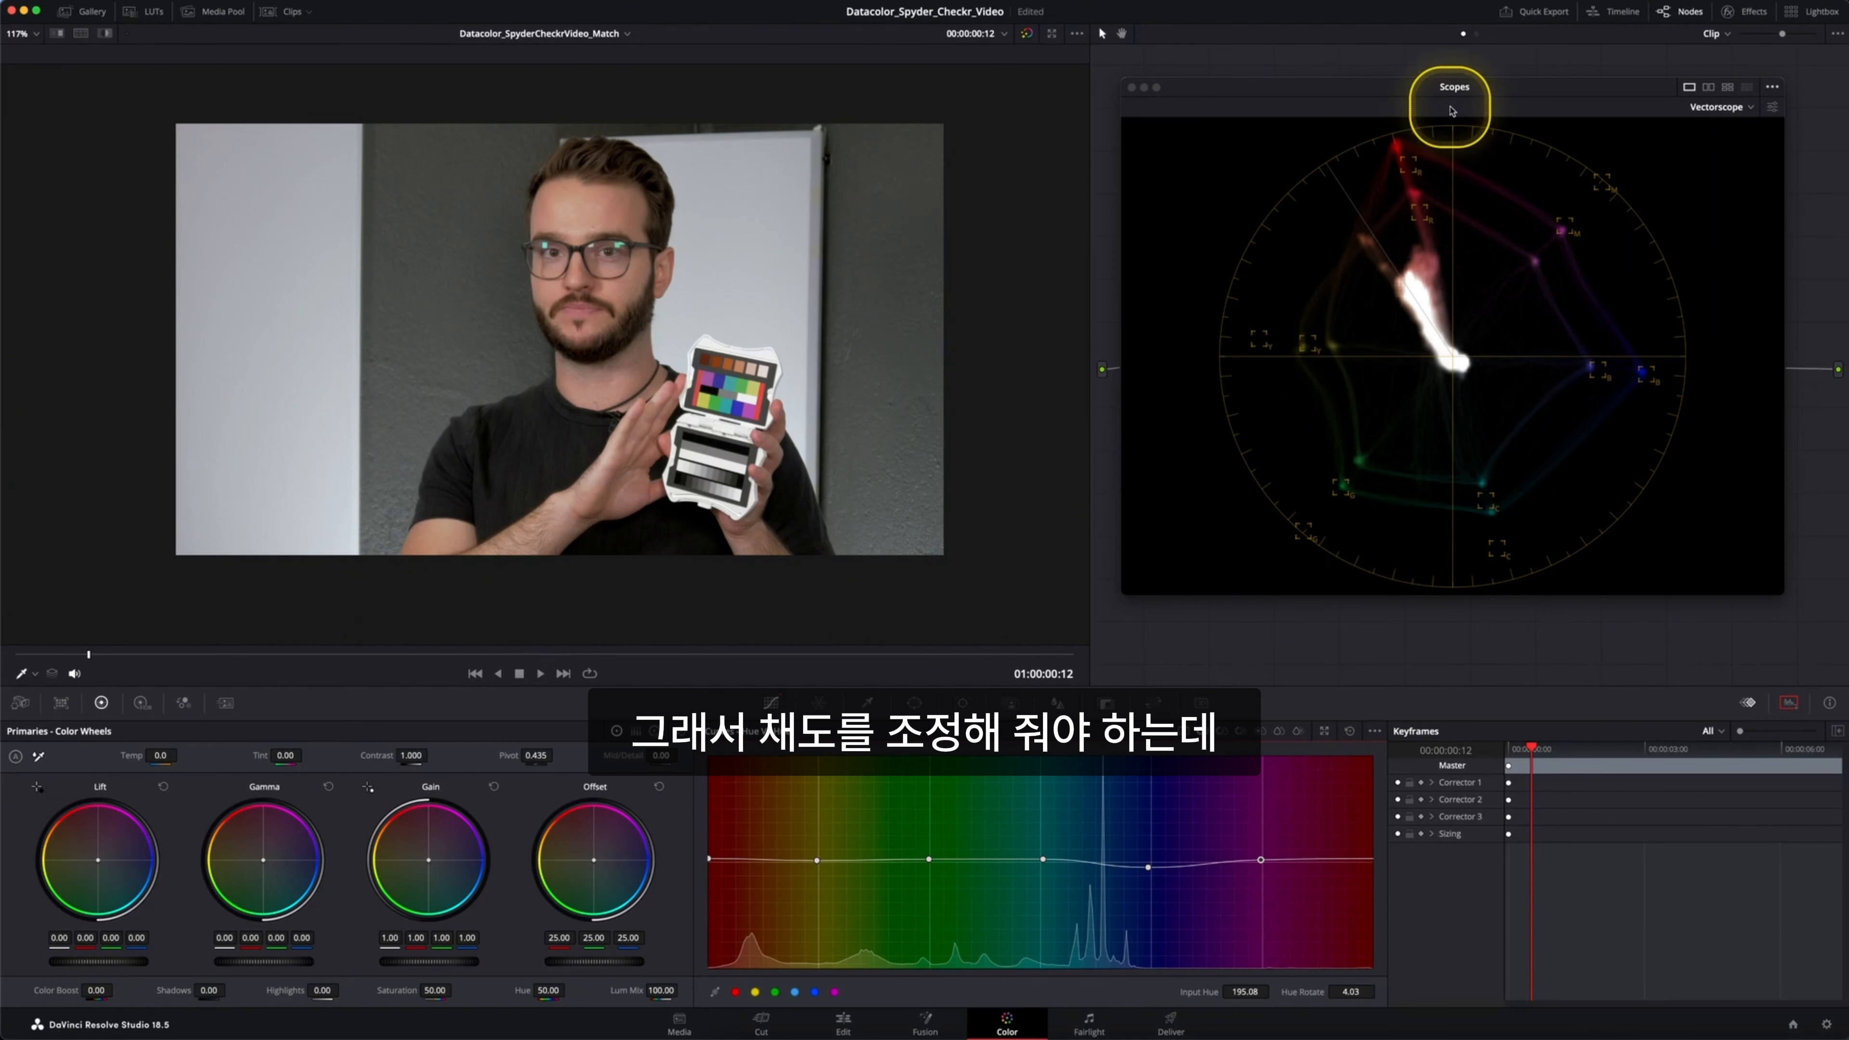
Uncover and select the SAT node, then place the Scopes window back over the node graph
drag(1453, 91, 1398, 169)
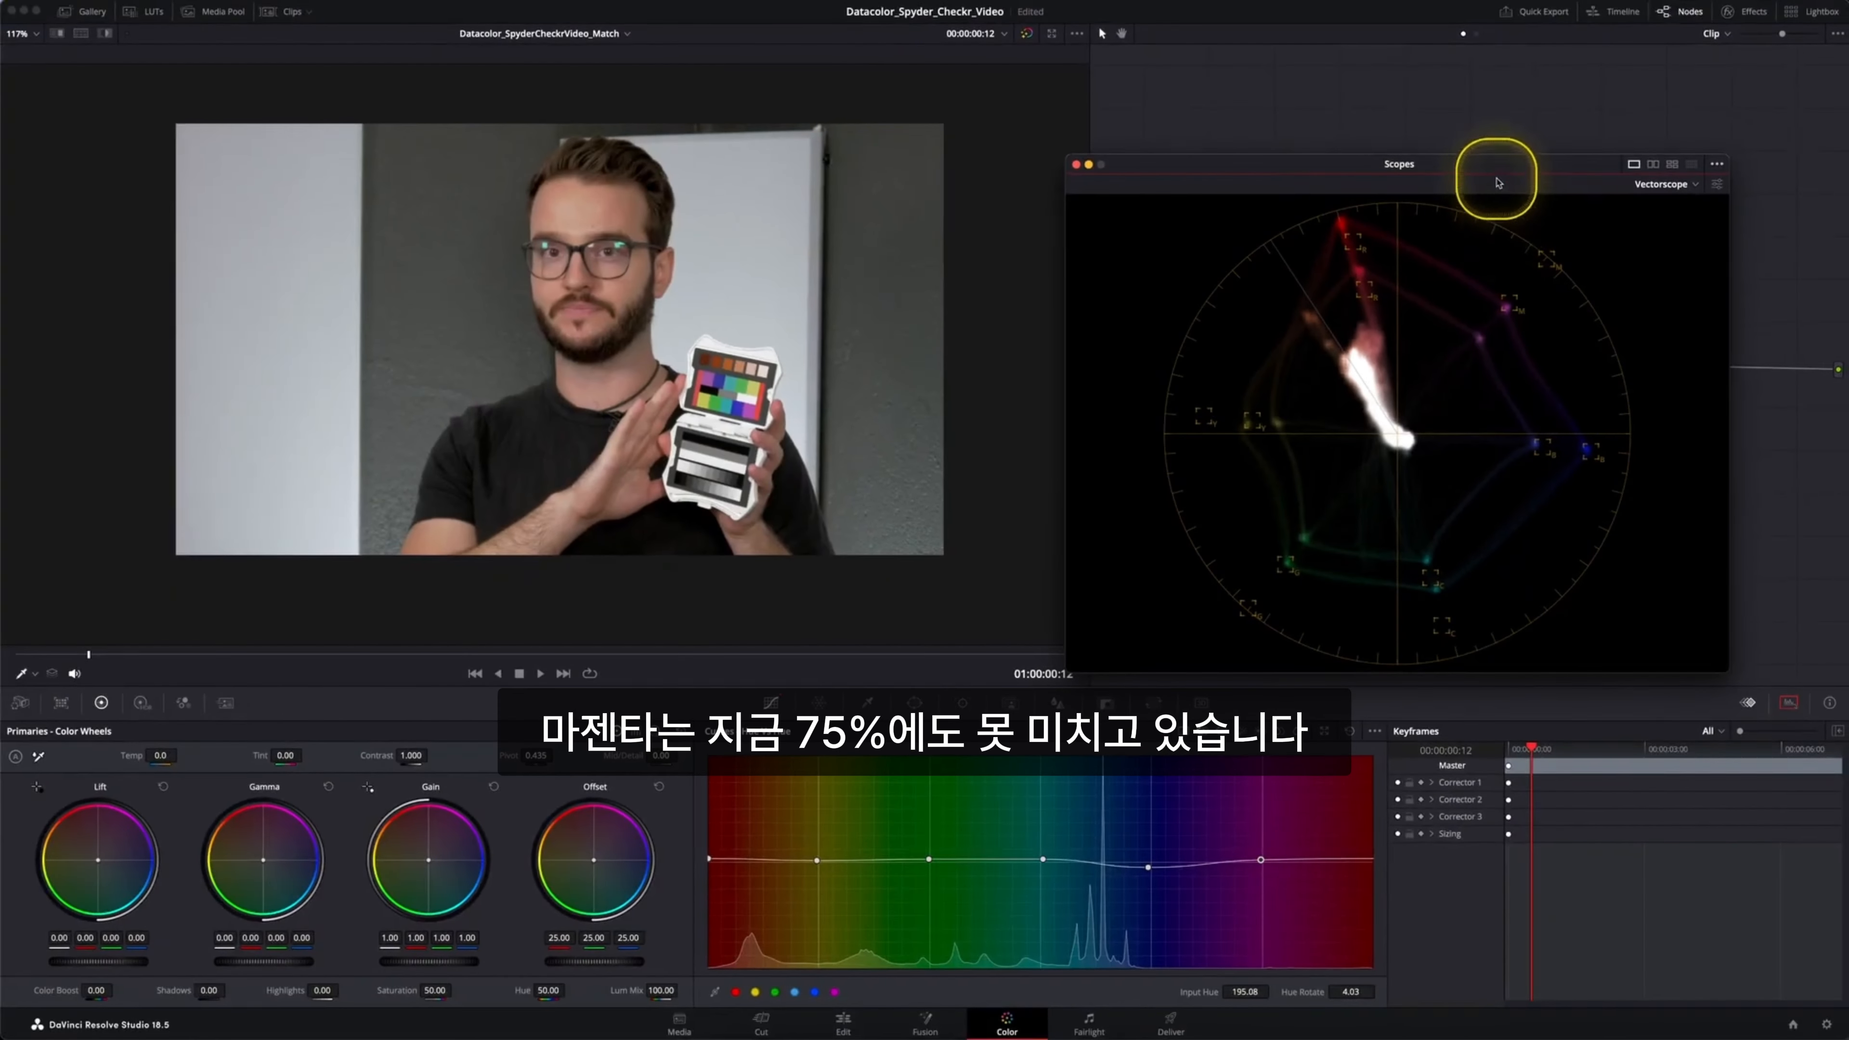
drag(1498, 182, 1203, 310)
click(1565, 379)
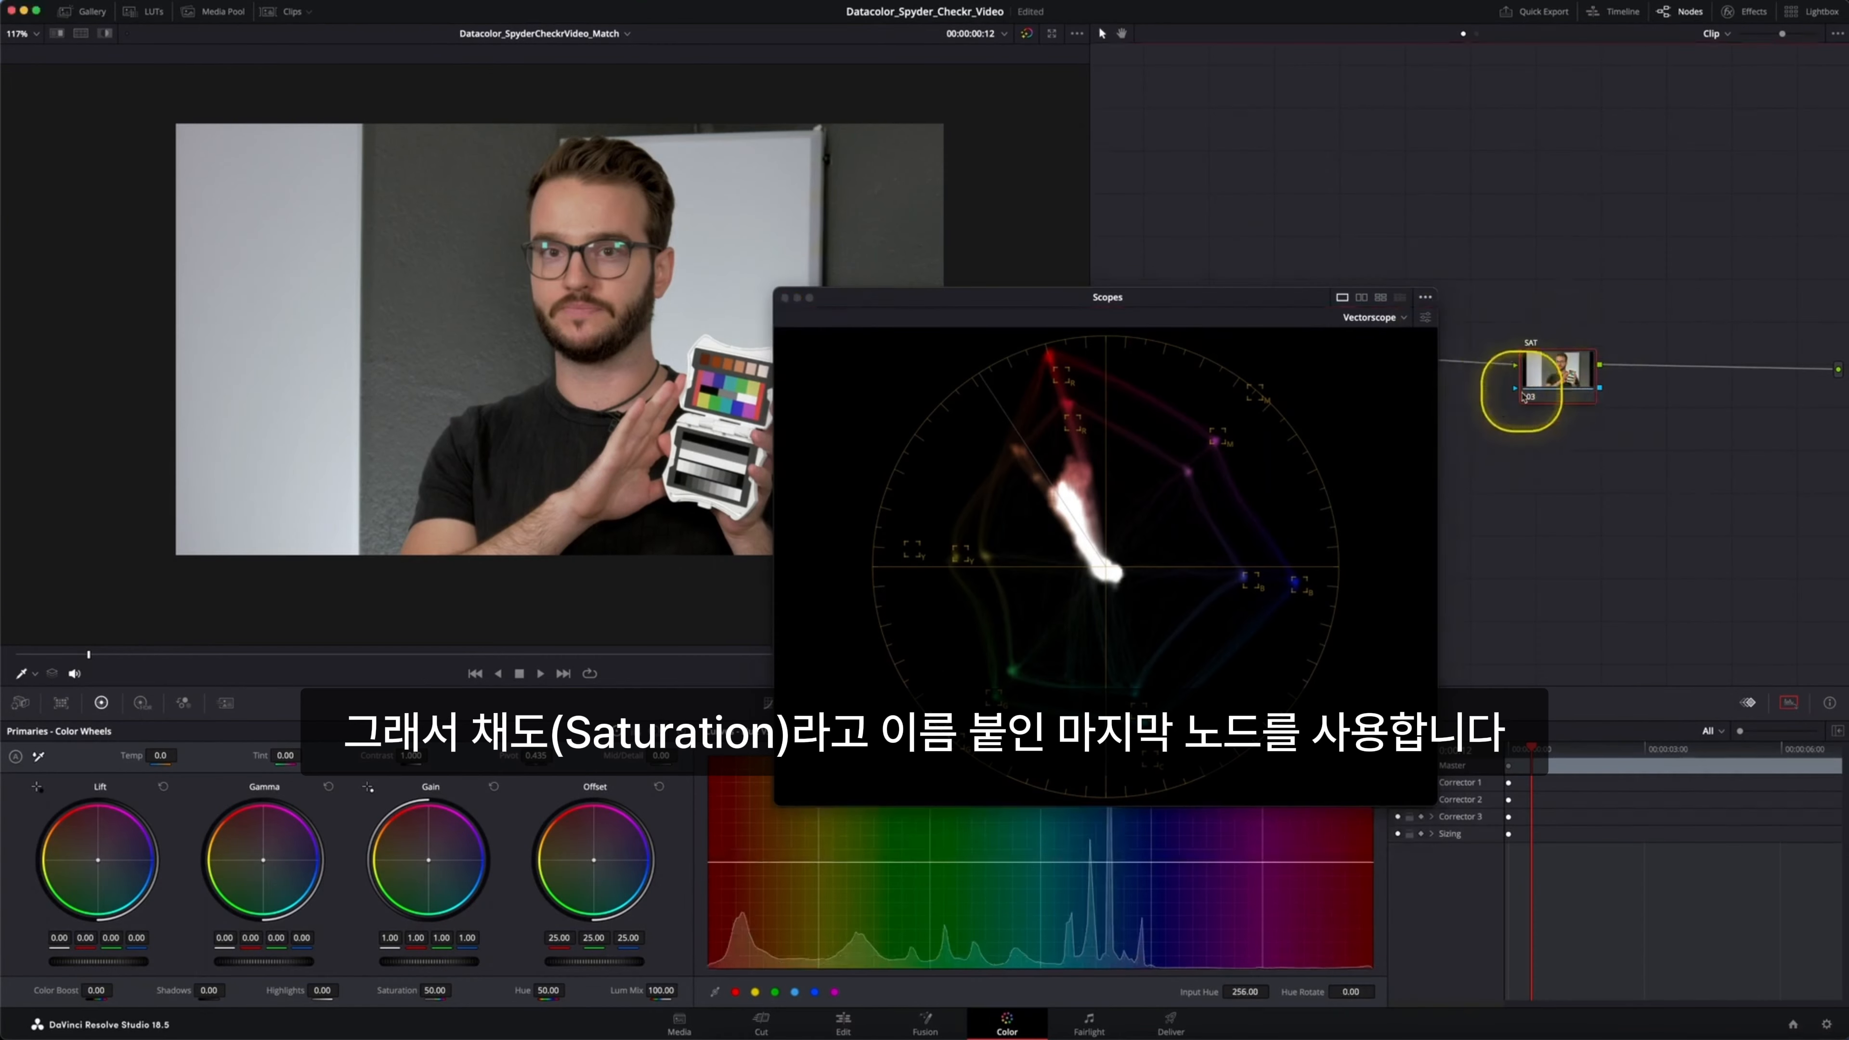
drag(1201, 297, 1518, 108)
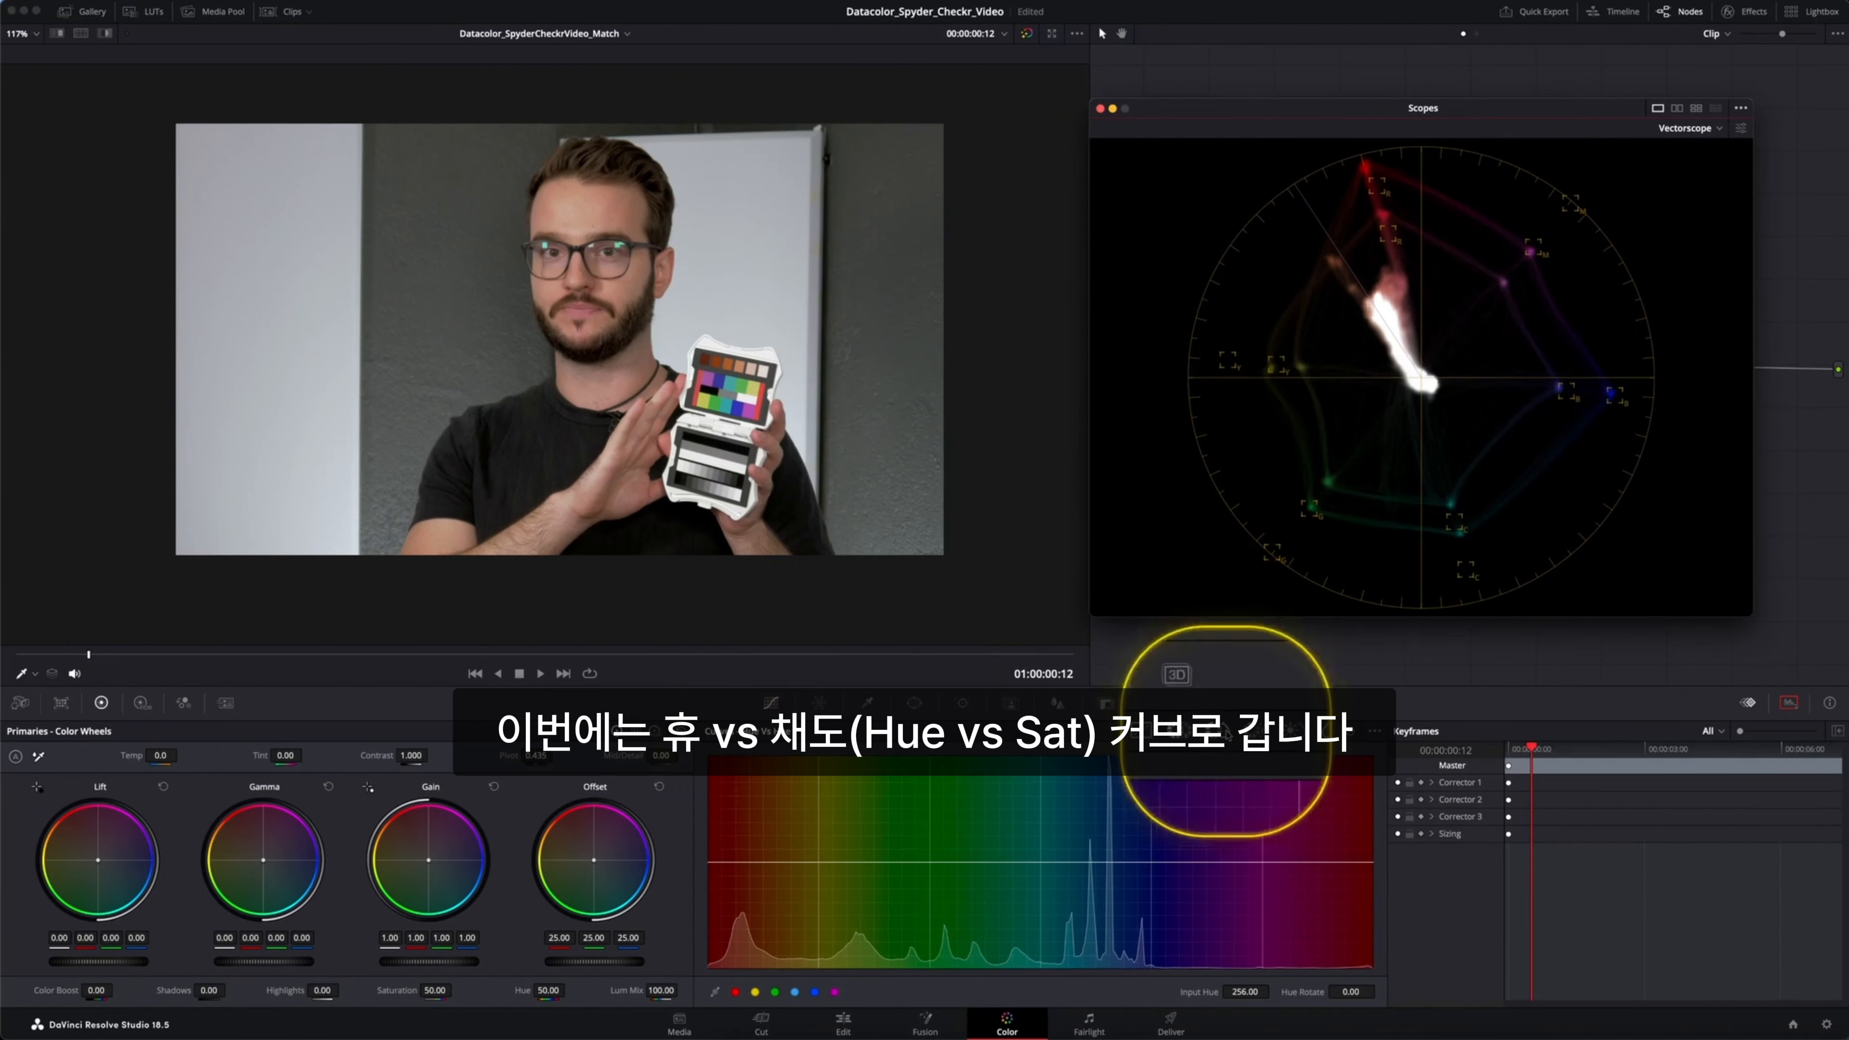
Open the Hue vs Sat curve on the SAT node and add control points for all six colors
click(1227, 731)
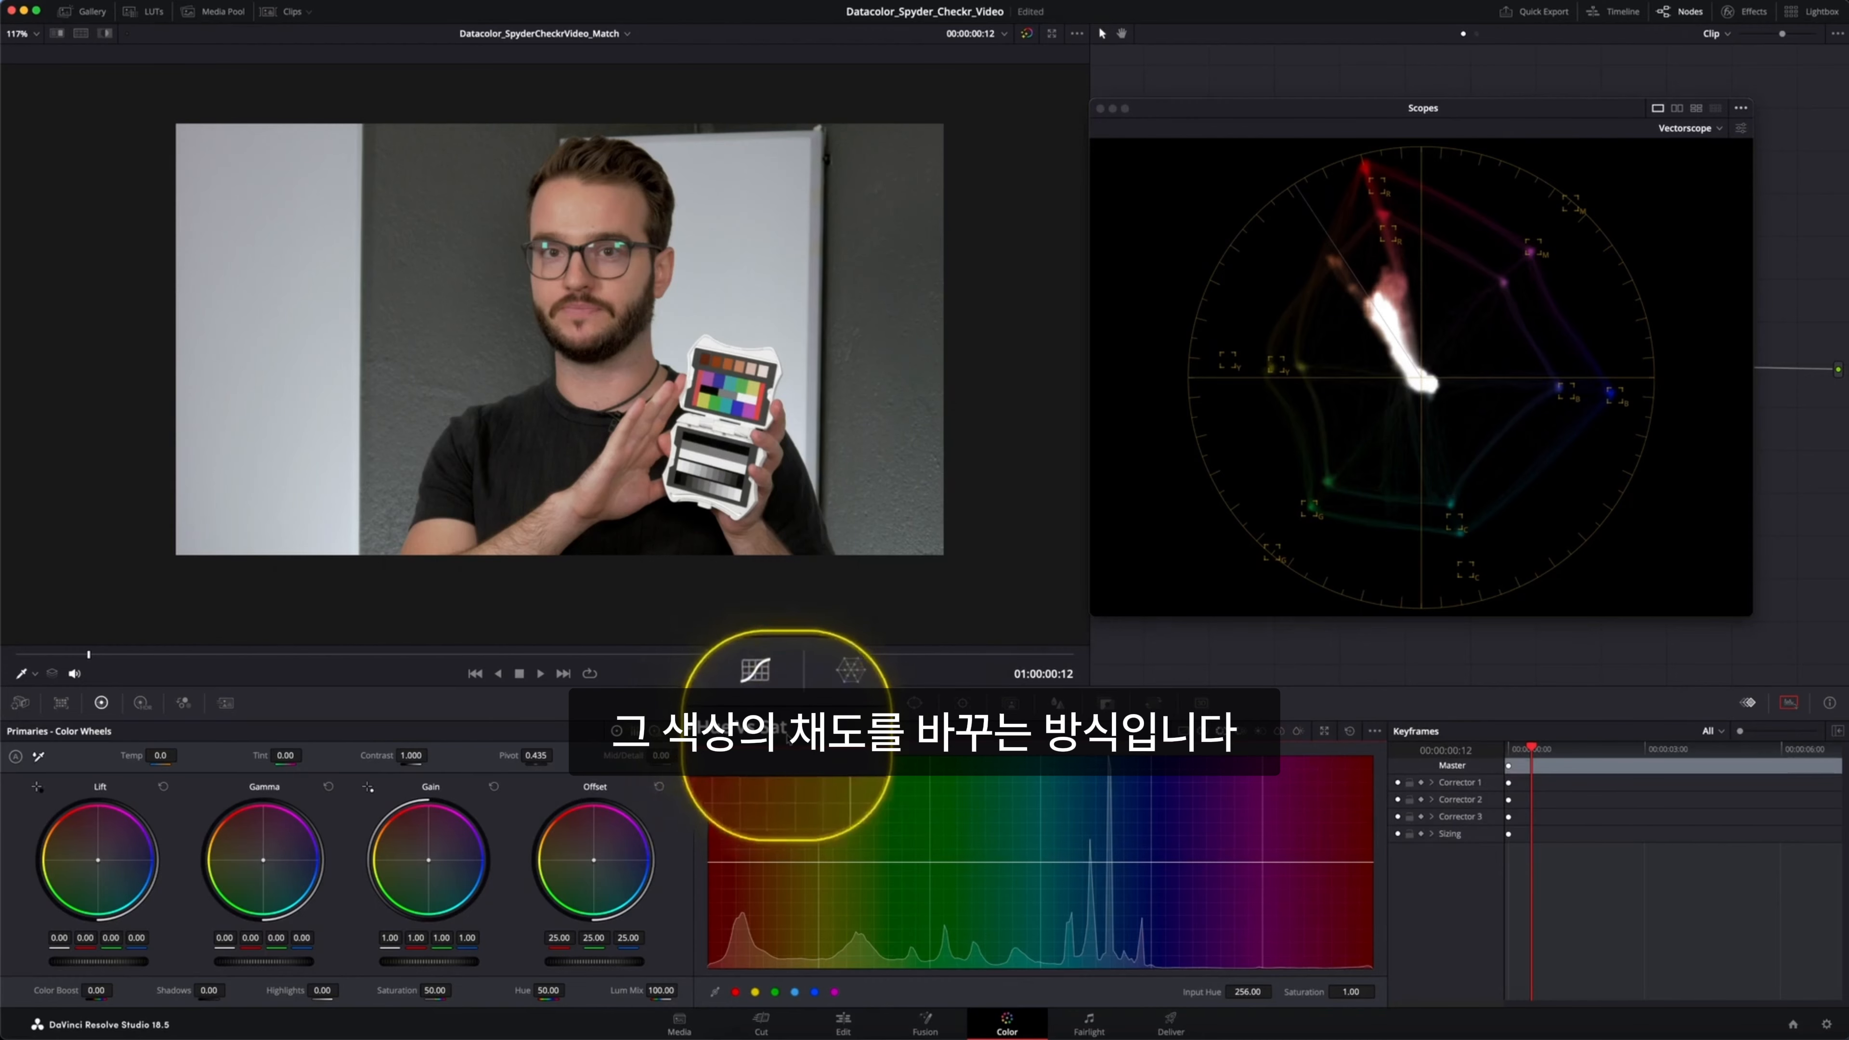
click(757, 992)
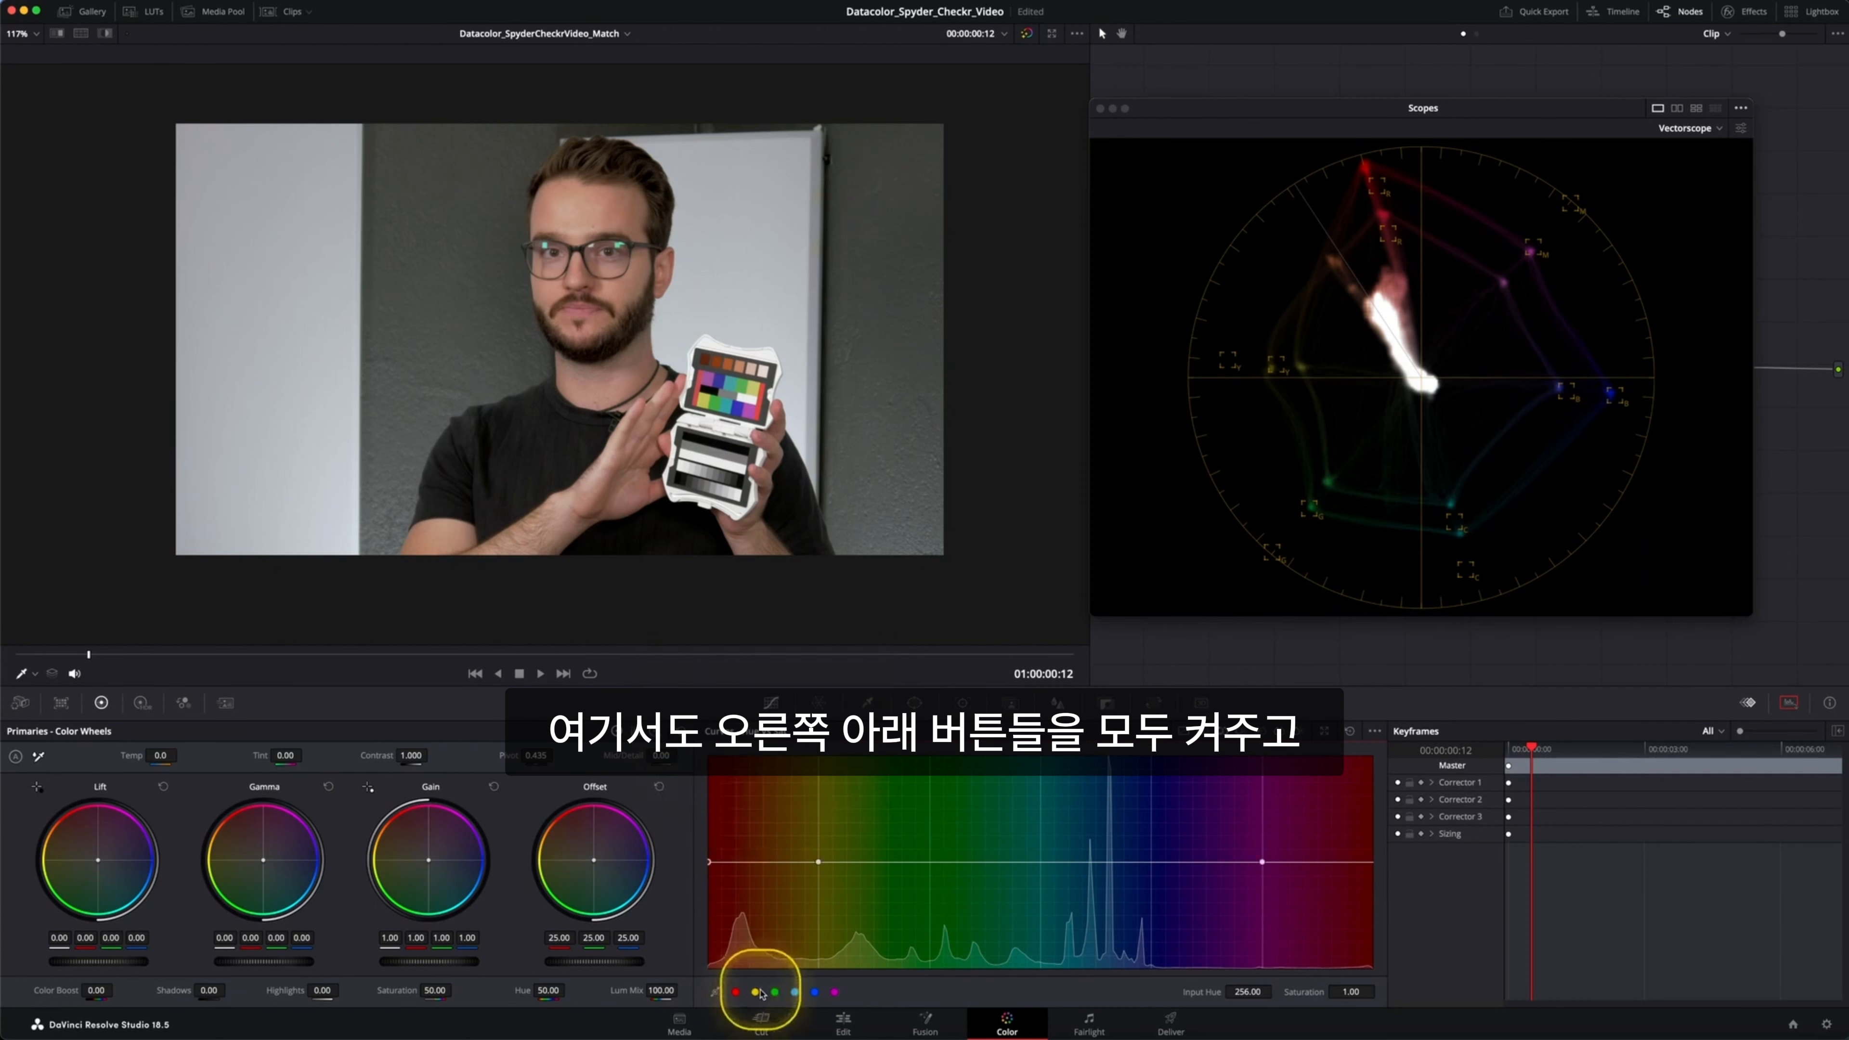
click(794, 993)
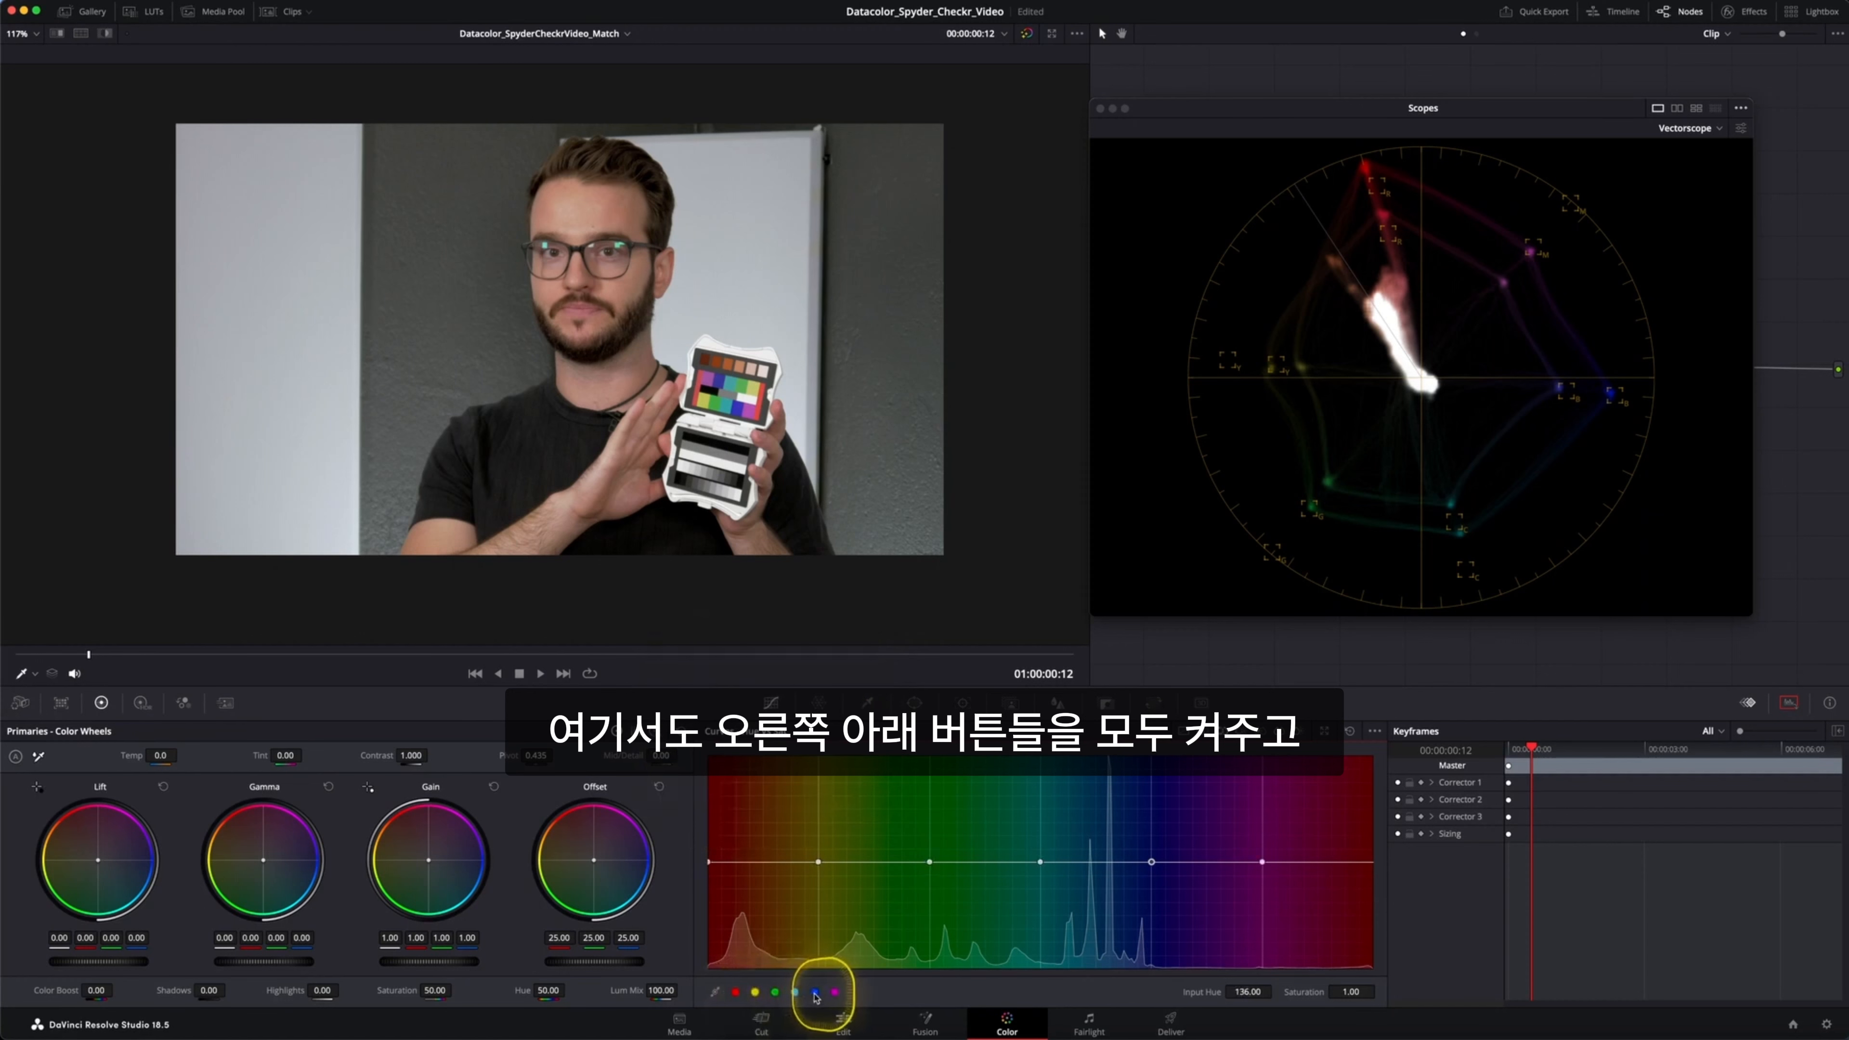
click(834, 992)
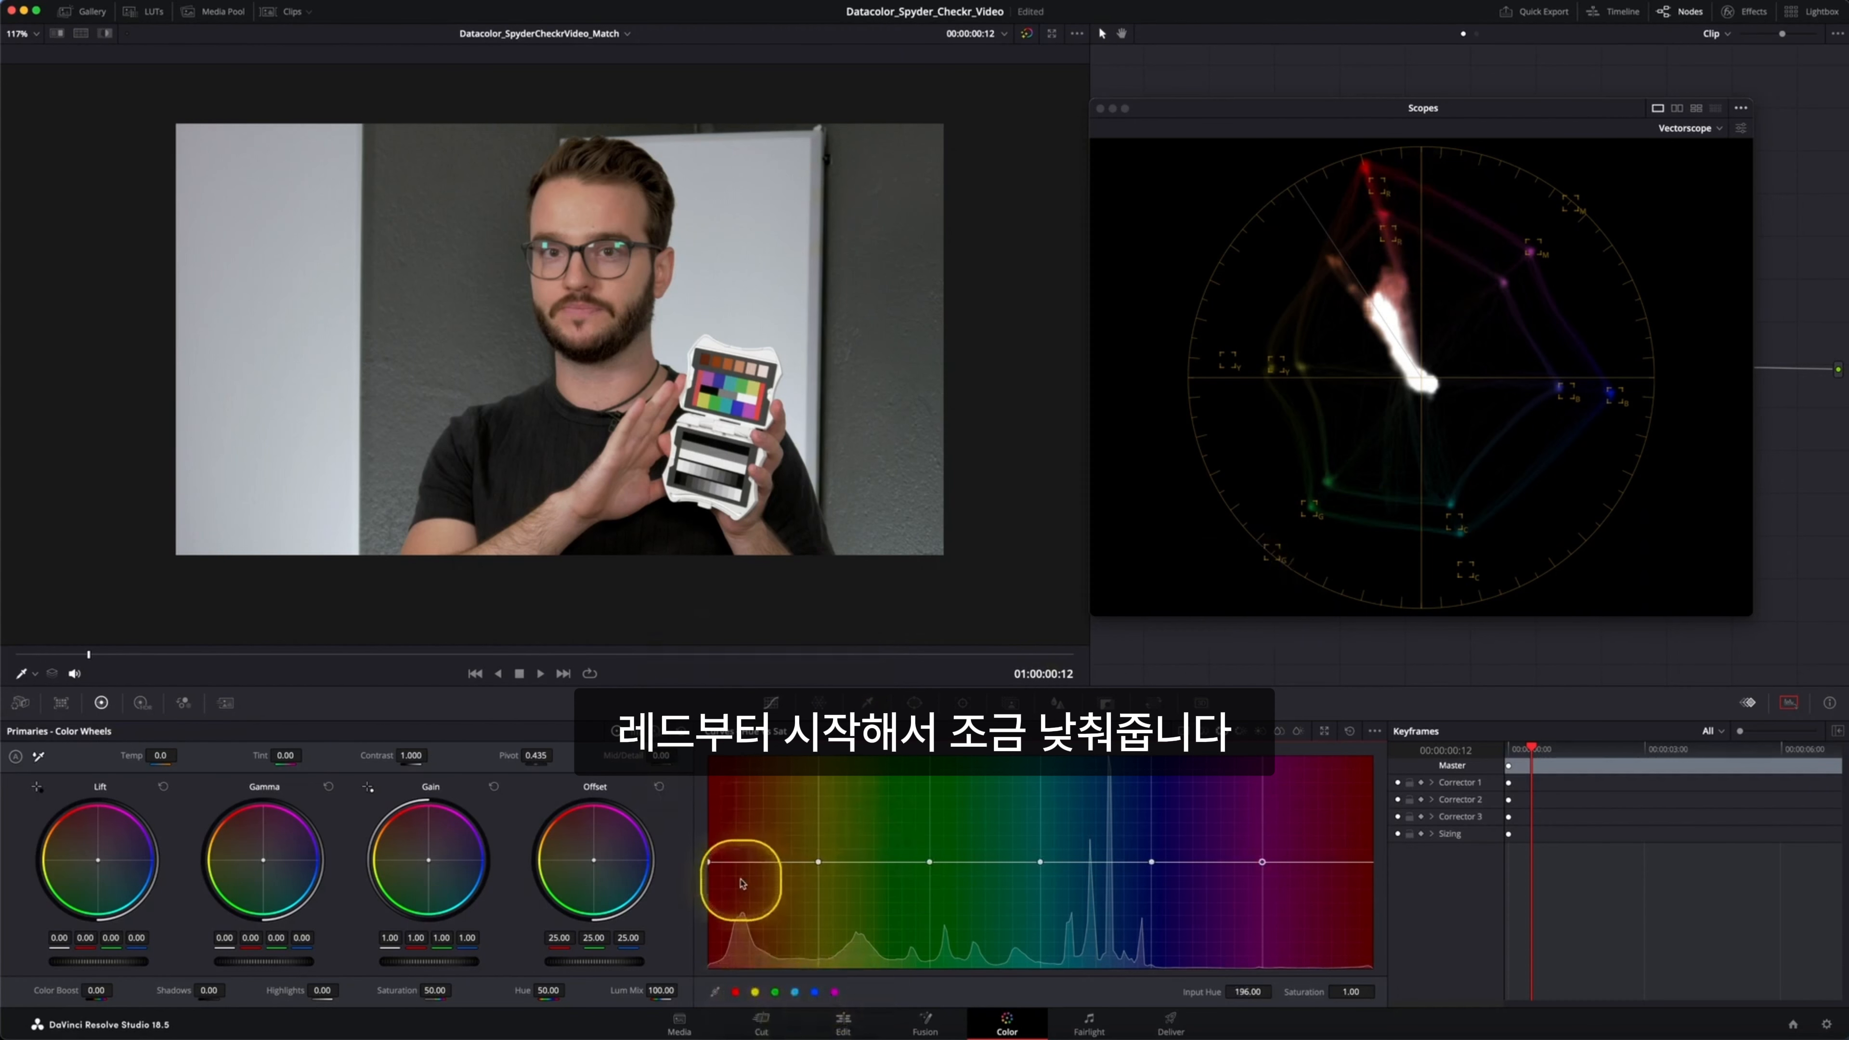
Fit saturation to the vectorscope targets: lower red, raise green and cyan, and set yellow about 1.29, blue 1.03 and magenta 1.39
drag(707, 869, 812, 835)
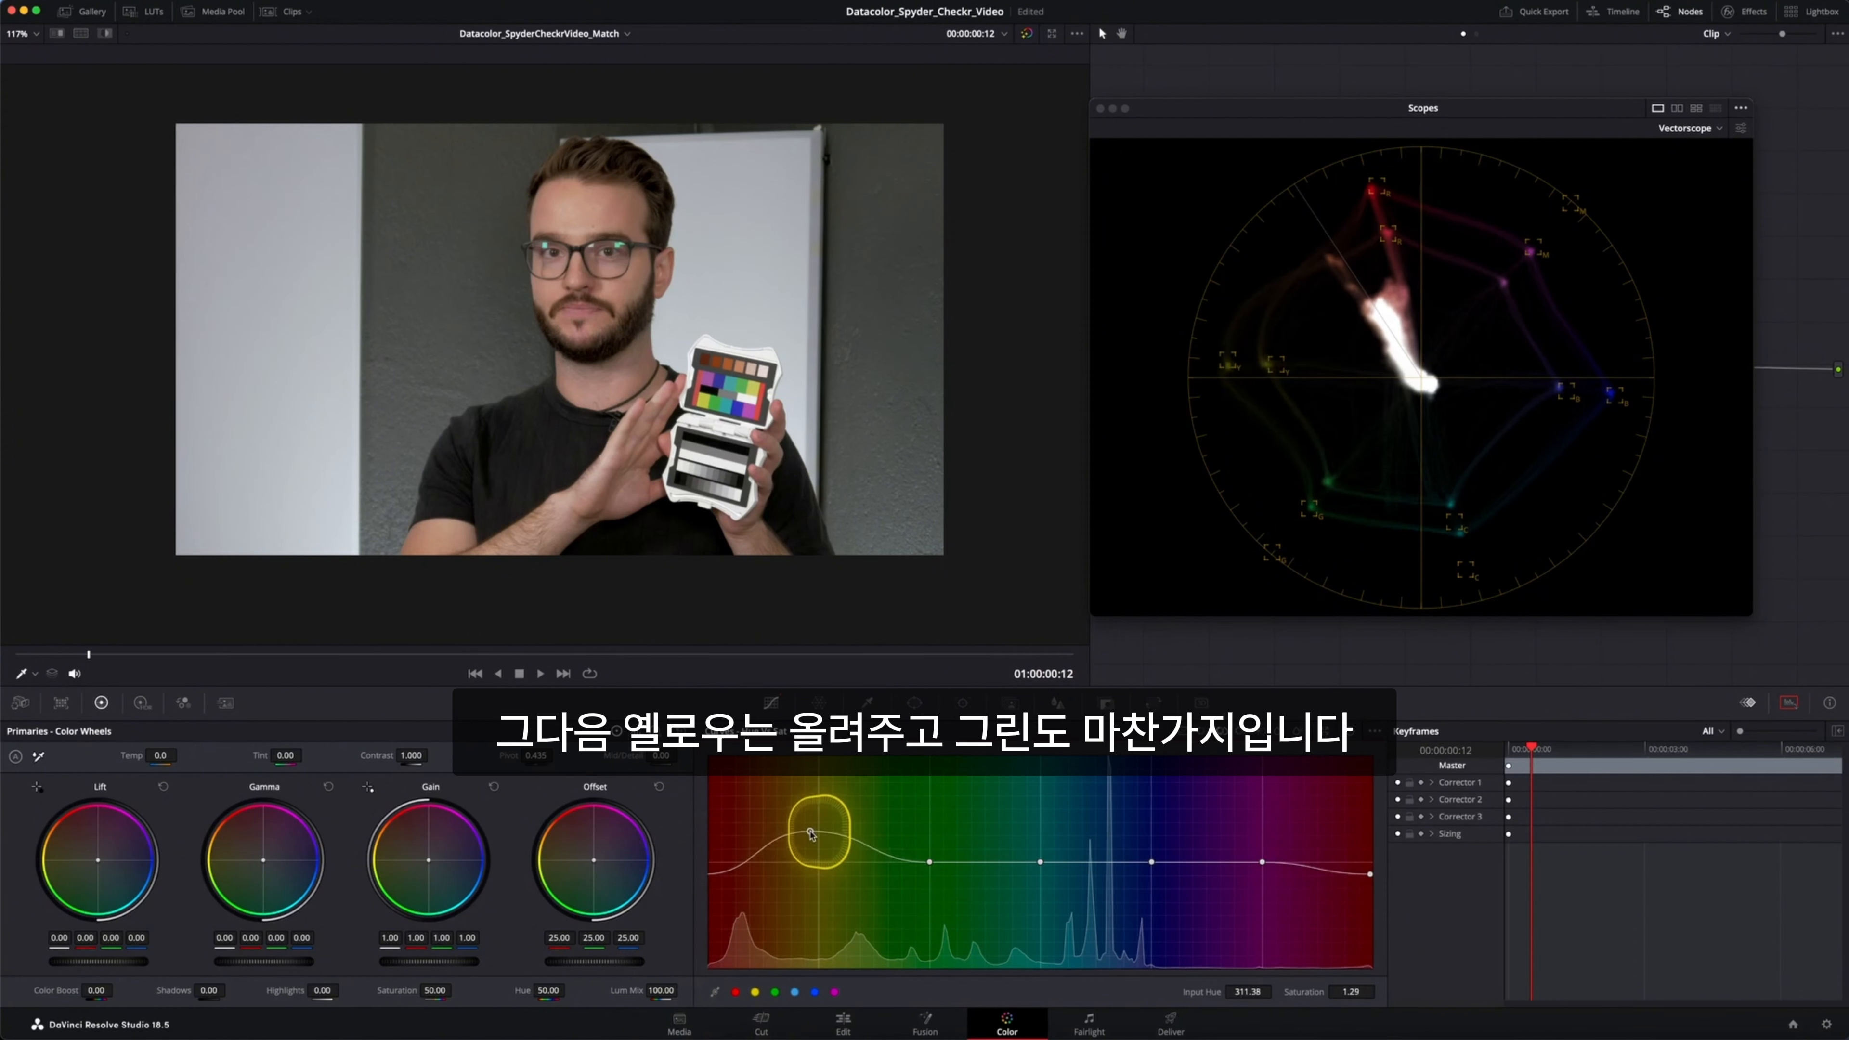
drag(927, 864, 923, 821)
drag(1043, 862, 1041, 846)
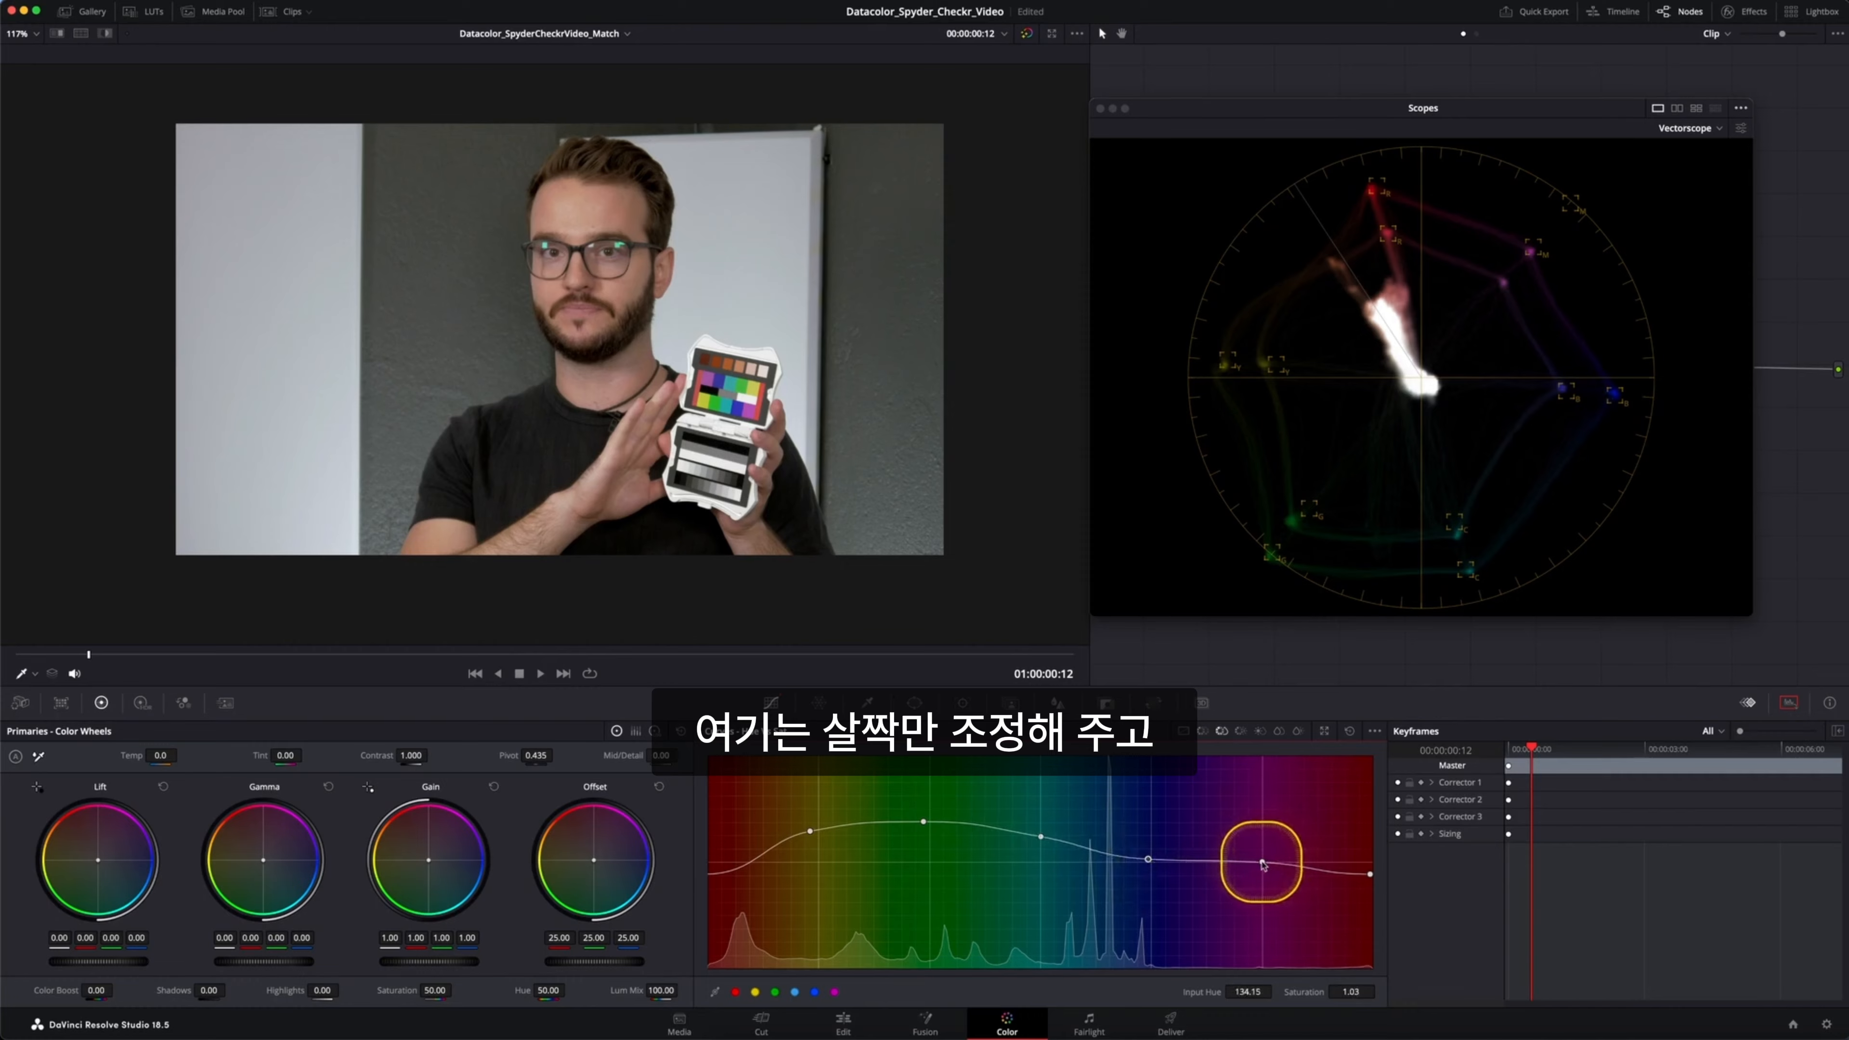
drag(1263, 864, 1264, 832)
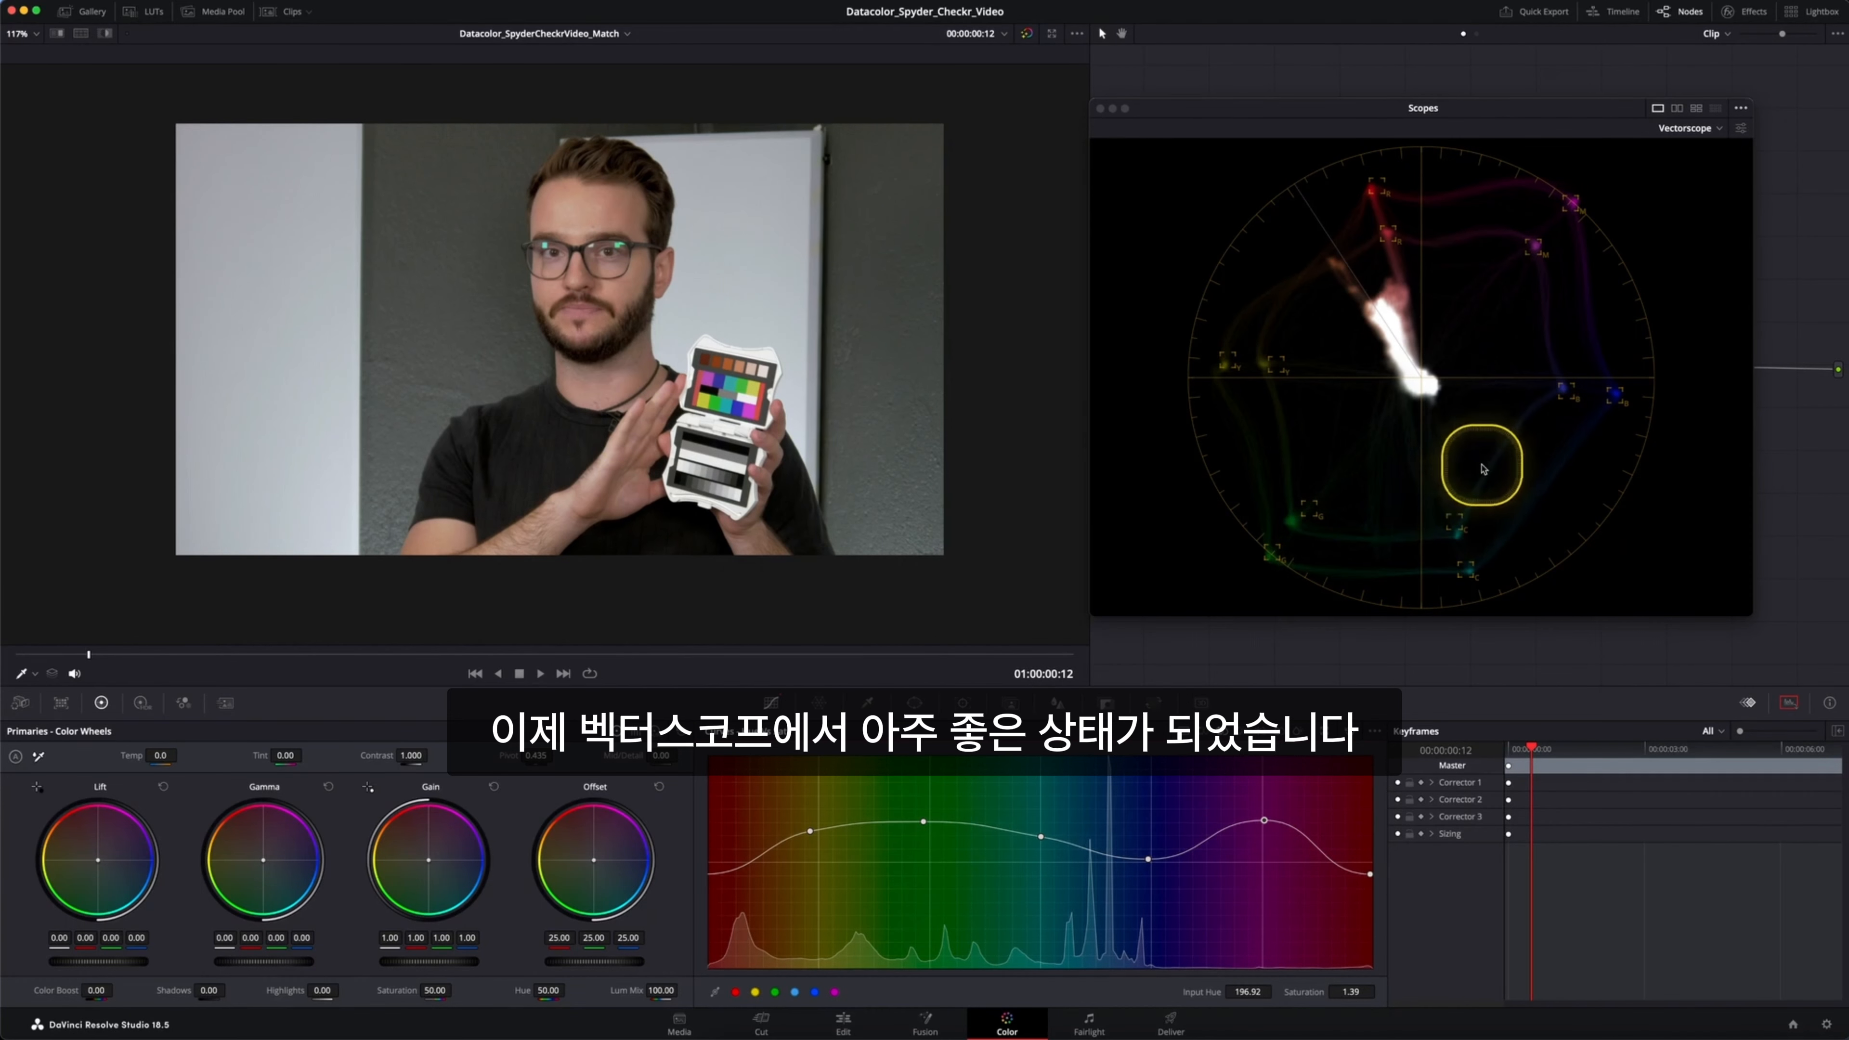
Close the floating Scopes window and compare the image with the whole grade bypassed and enabled
click(1101, 109)
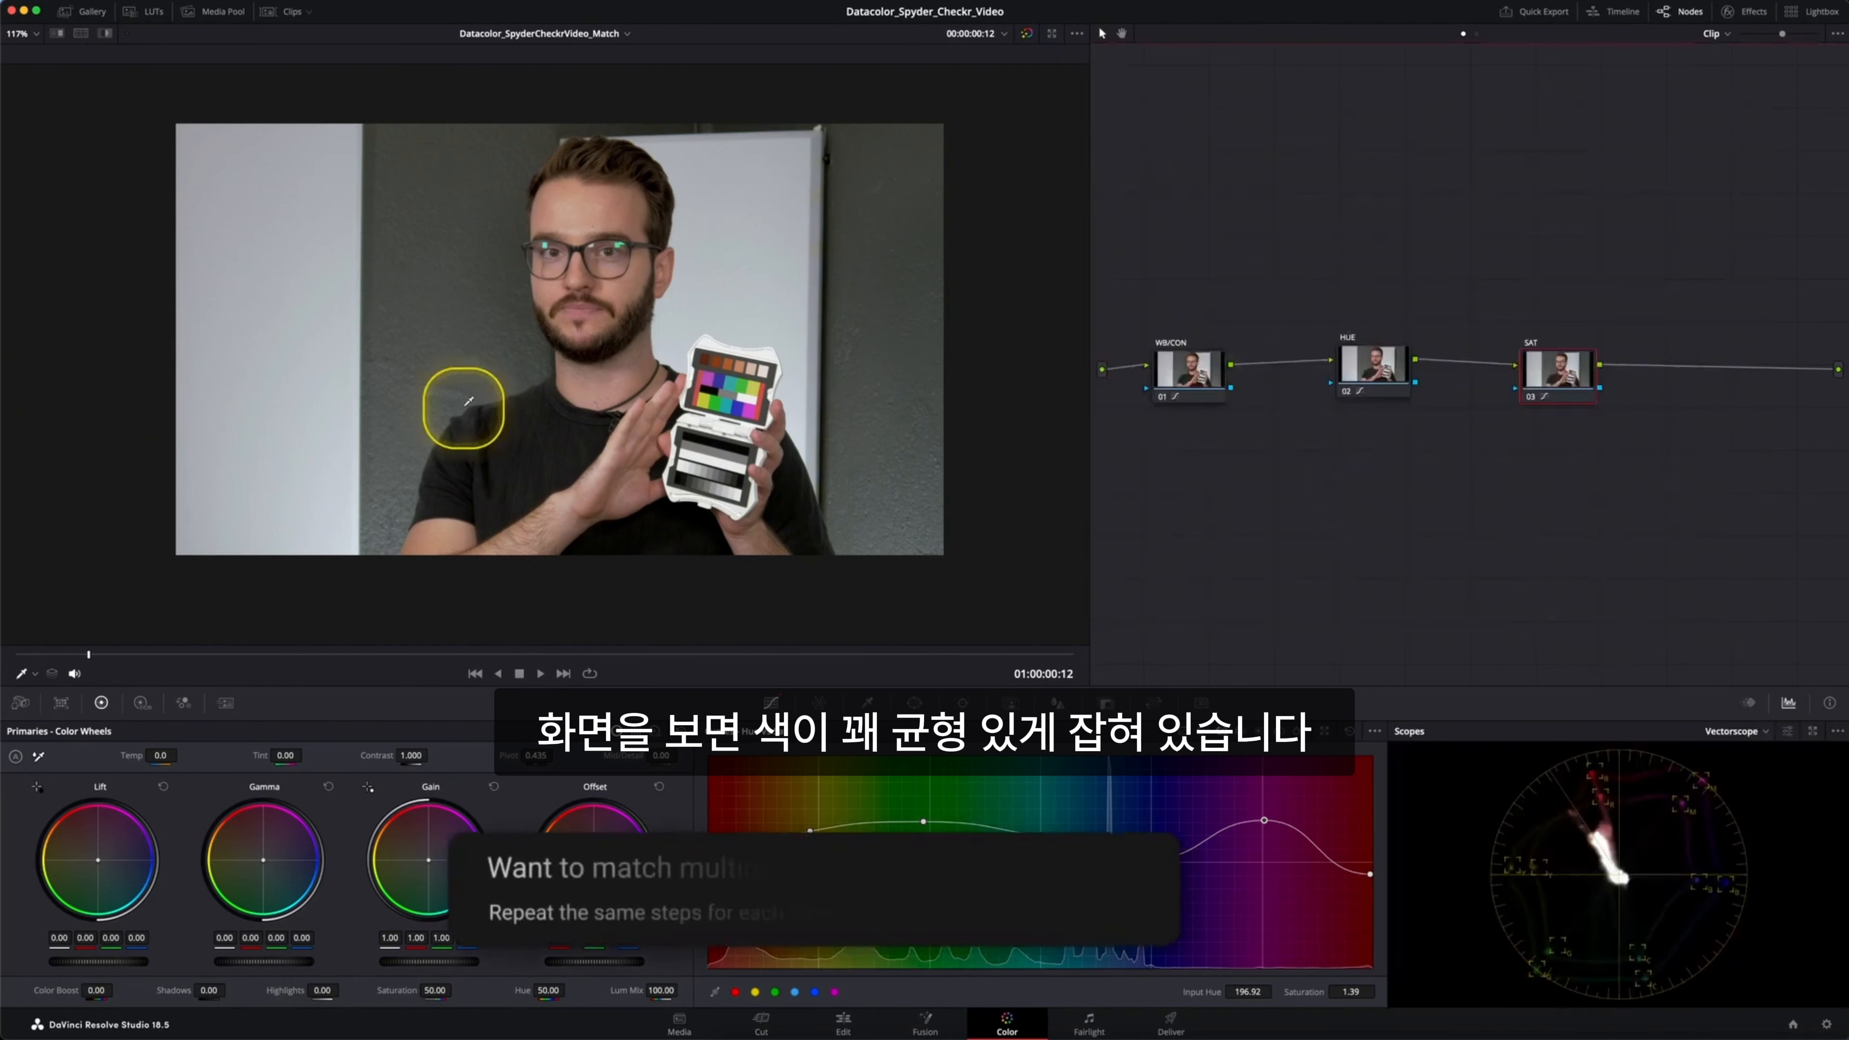
scroll(525, 401, down, 2)
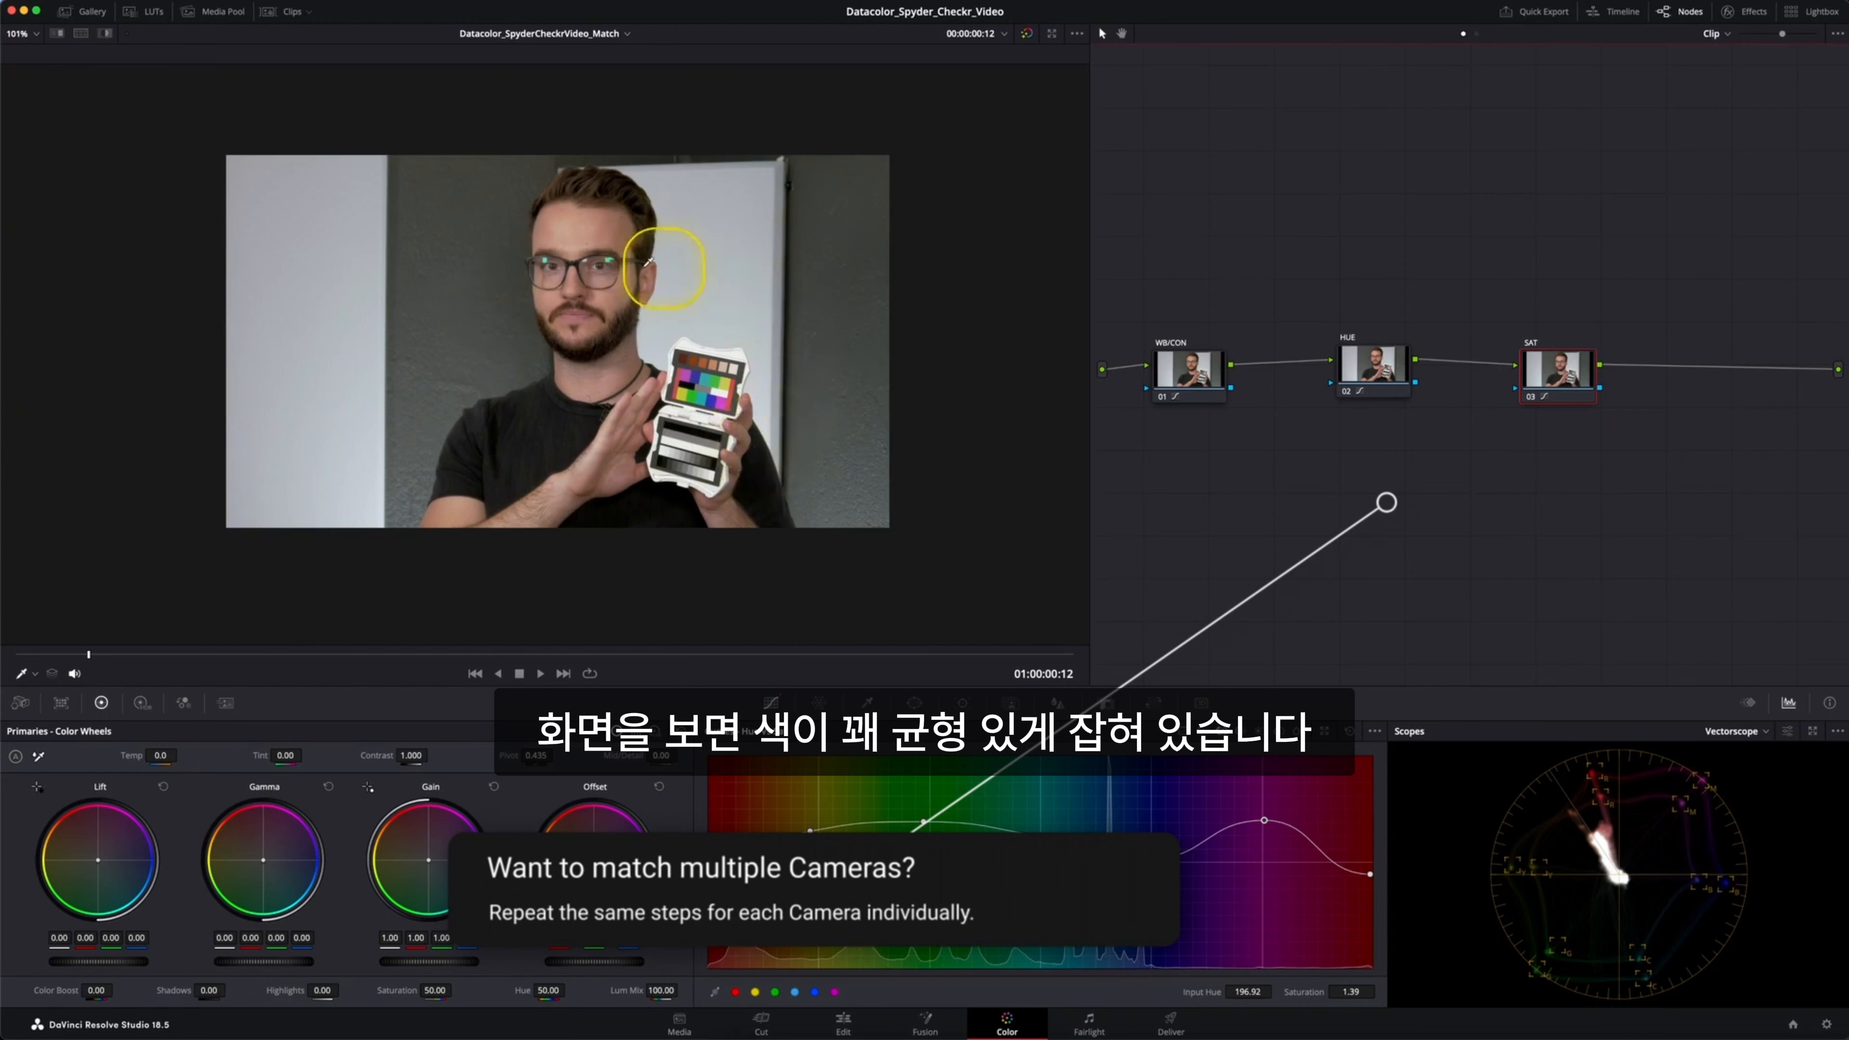
click(1026, 34)
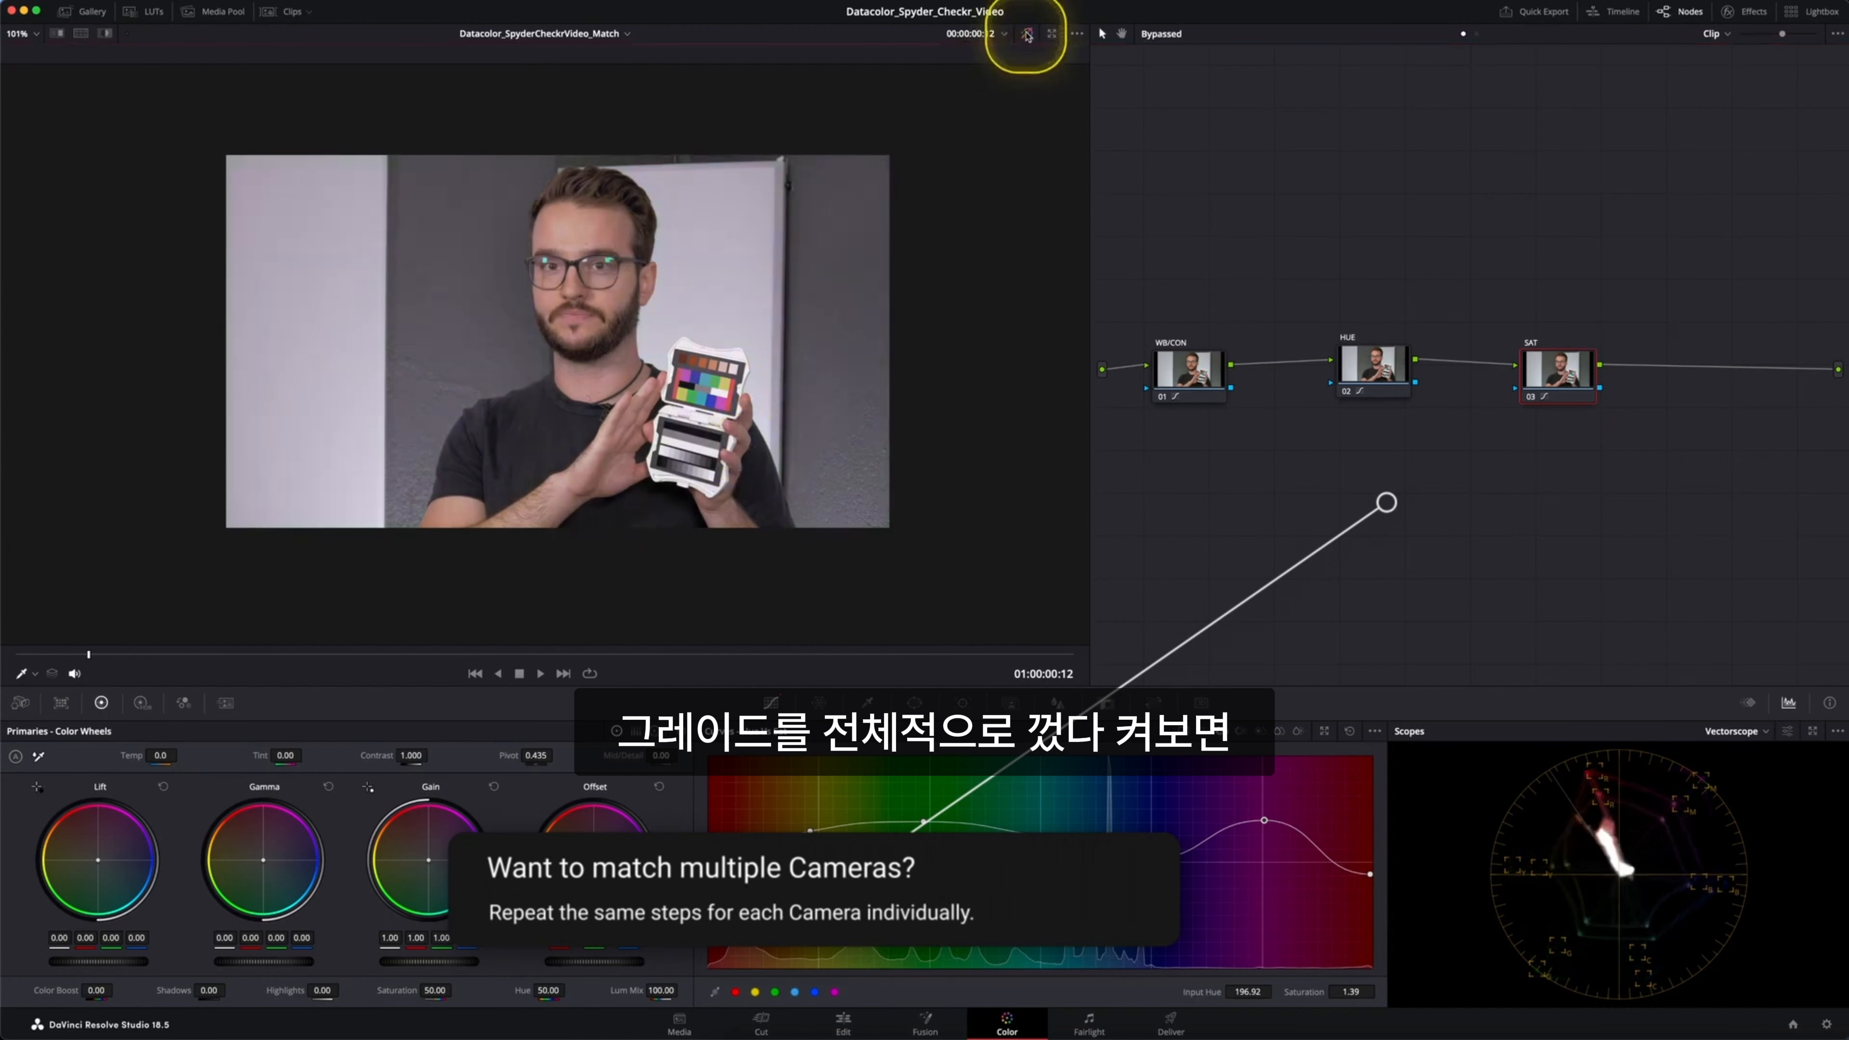
click(1027, 35)
click(1025, 37)
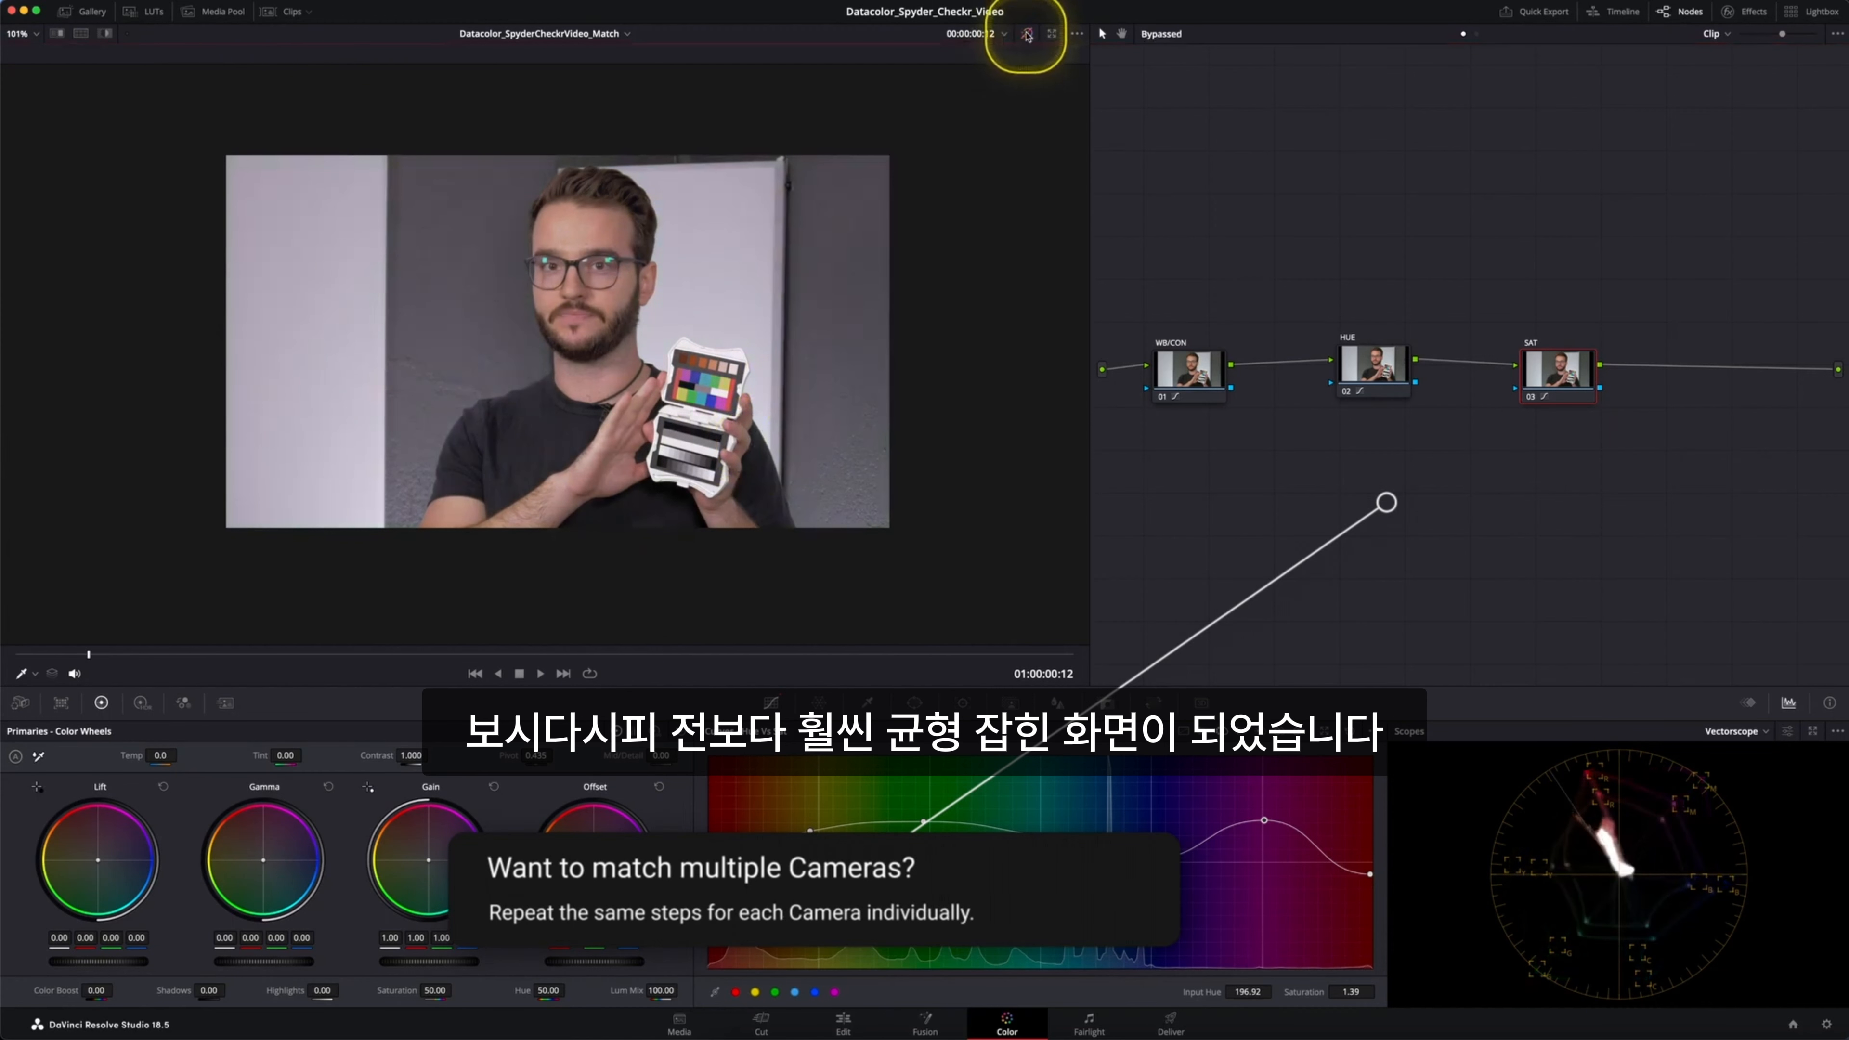